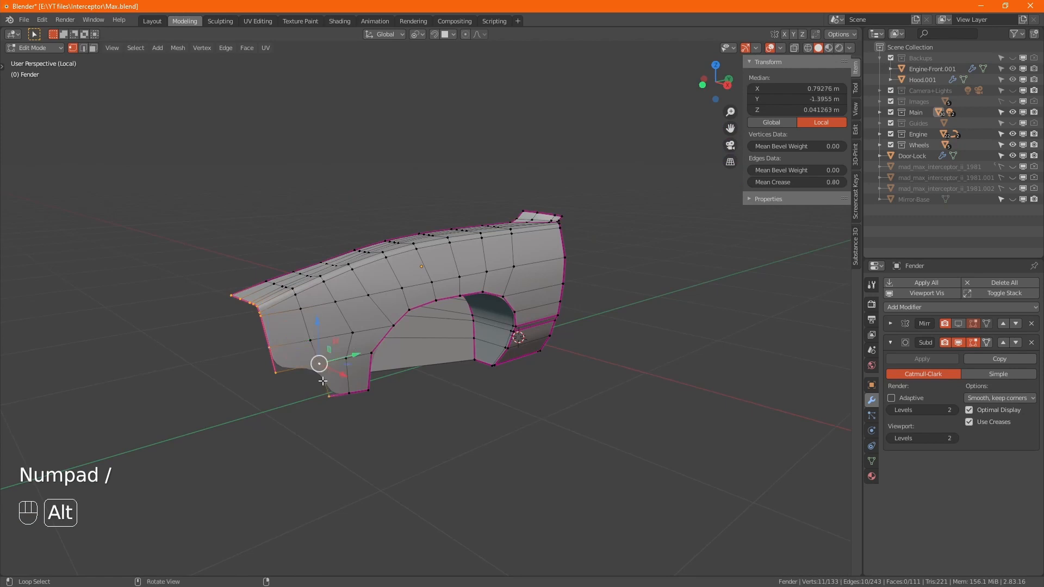
- Remove the top front border from the selection and extrude the remaining front side edge of the fender about -0.023 m along X
middle_click_drag(345, 401, 304, 345)
scroll(239, 282, "up", 3)
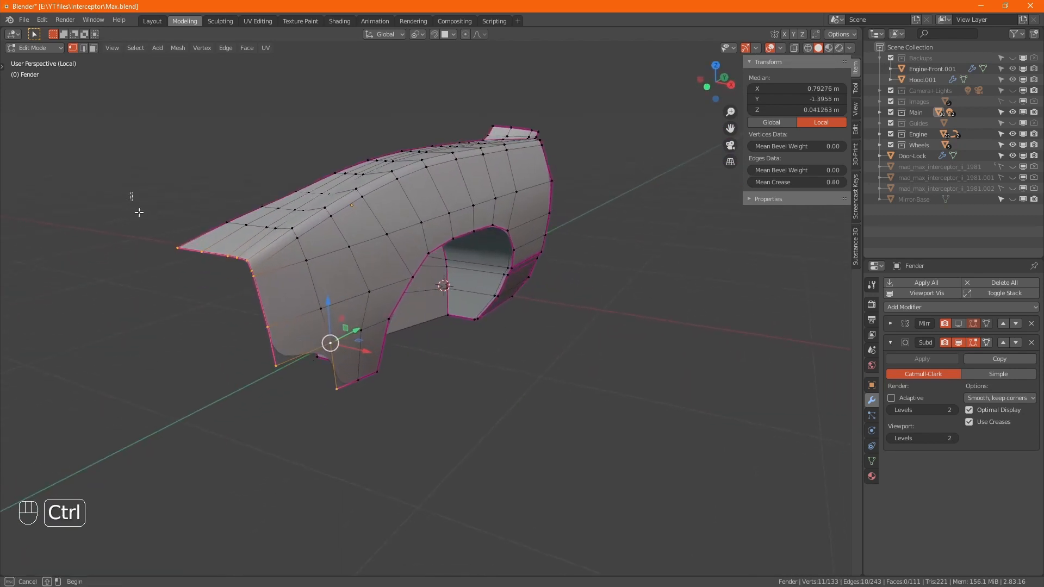
left_click_drag(130, 192, 242, 259, "ctrl")
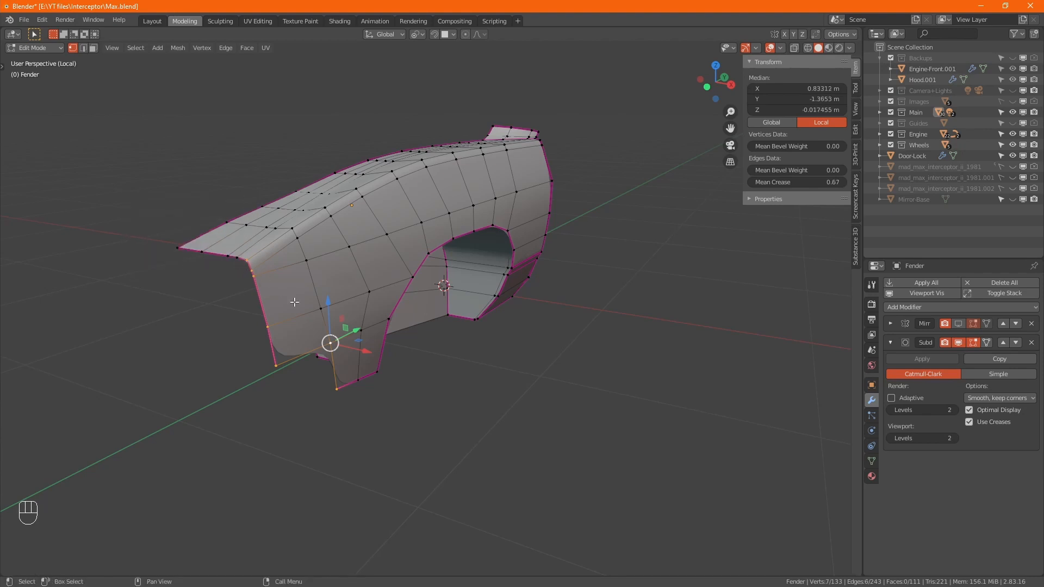
middle_click_drag(295, 302, 347, 348, "alt")
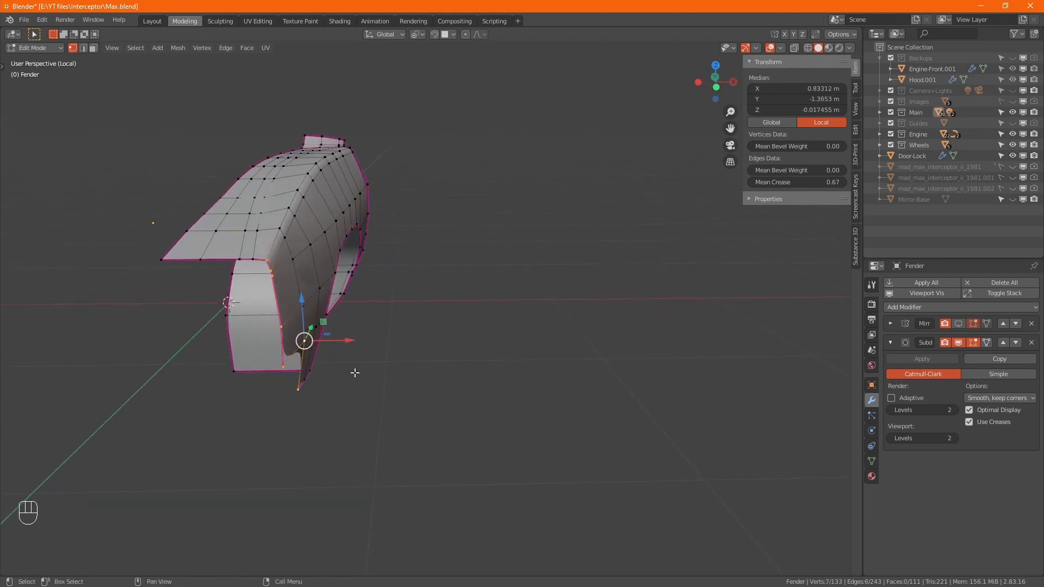
key("e")
key("x")
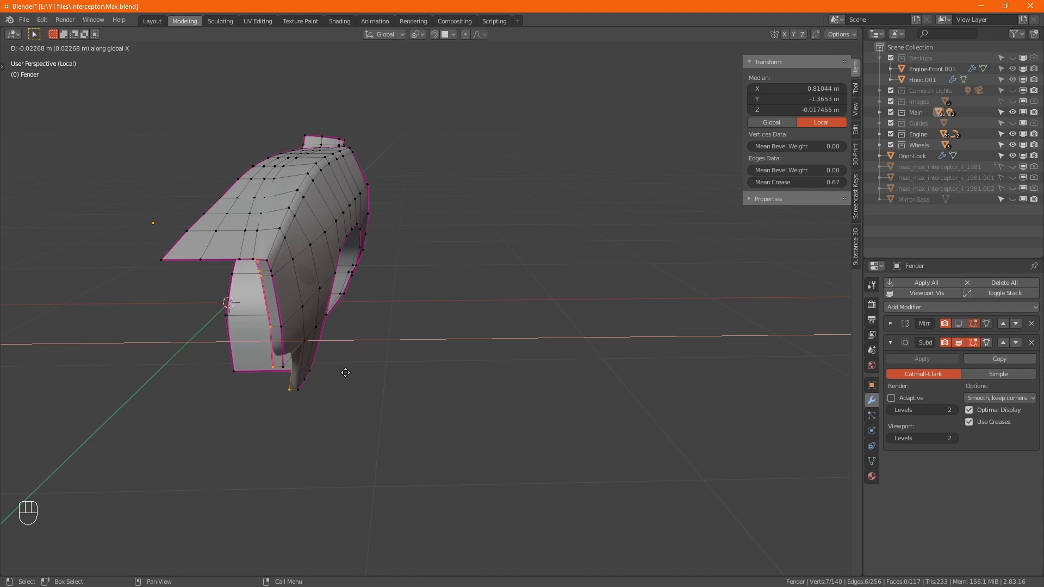
left_click(345, 372)
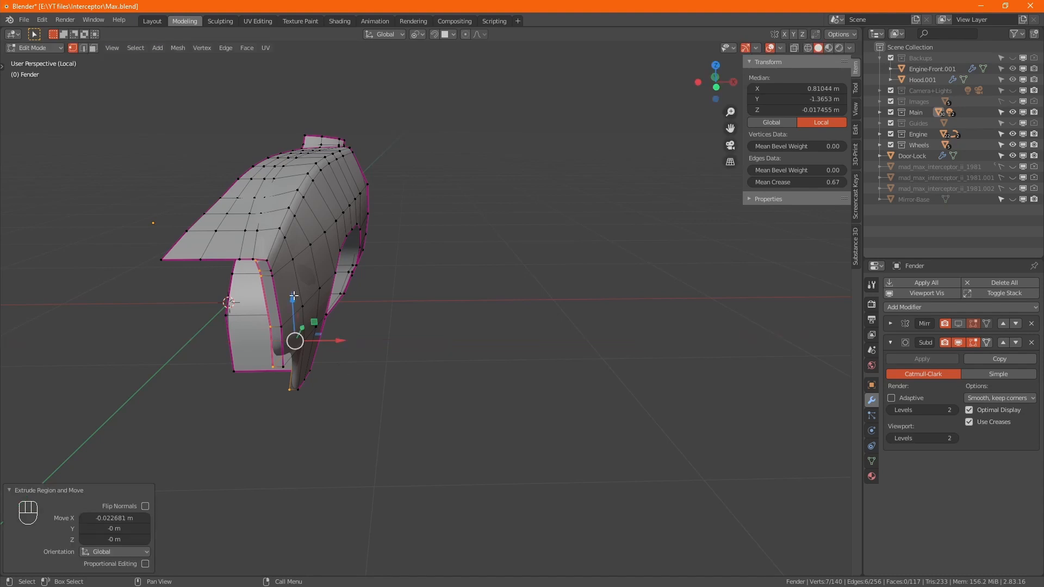
left_click(257, 263)
left_click(259, 272, "ctrl")
scroll(259, 272, "up", 3)
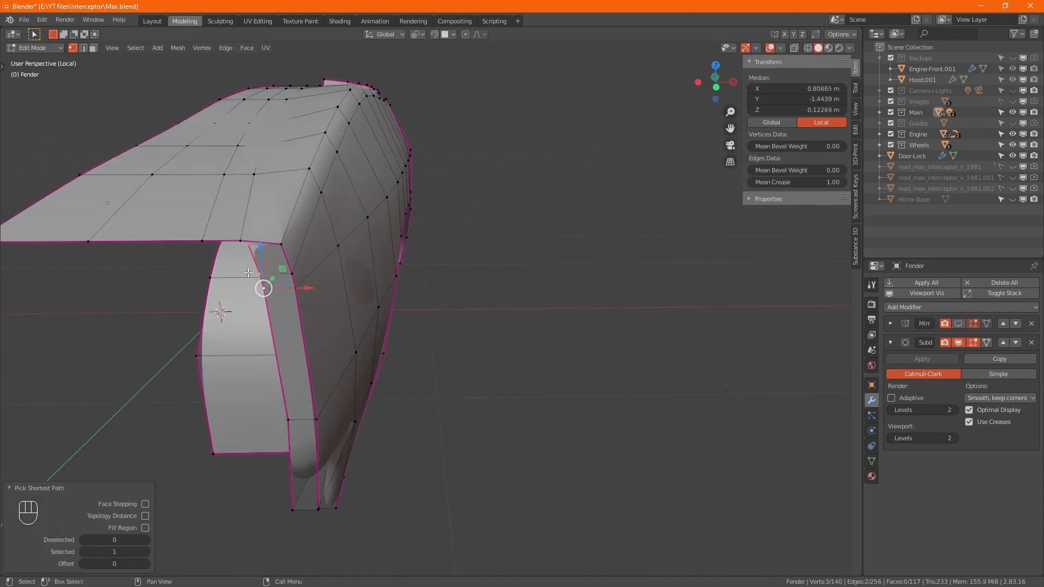
middle_click_drag(284, 431, 289, 414, "alt")
key("alt")
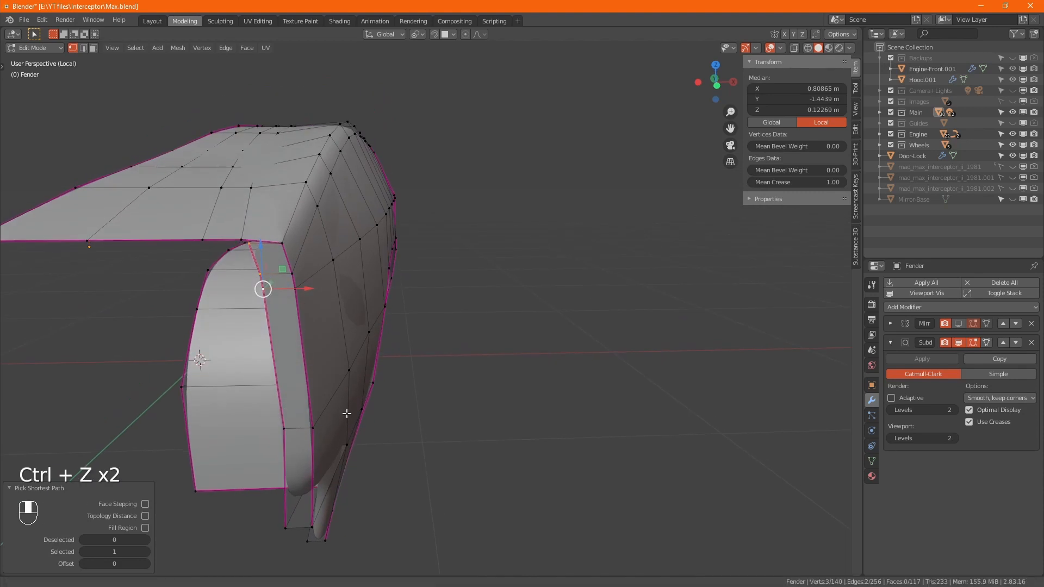
key("ctrl+z")
key("ctrl+z")
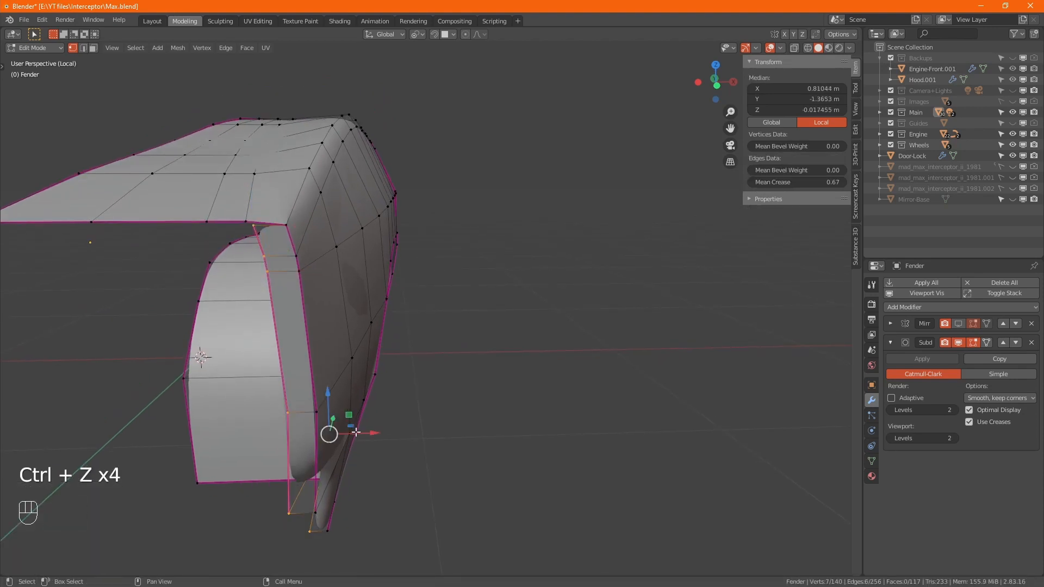
- Move the extruded side edge about 0.017 m along X, then shift its top vertex slightly outward and down
left_click_drag(361, 435, 368, 433)
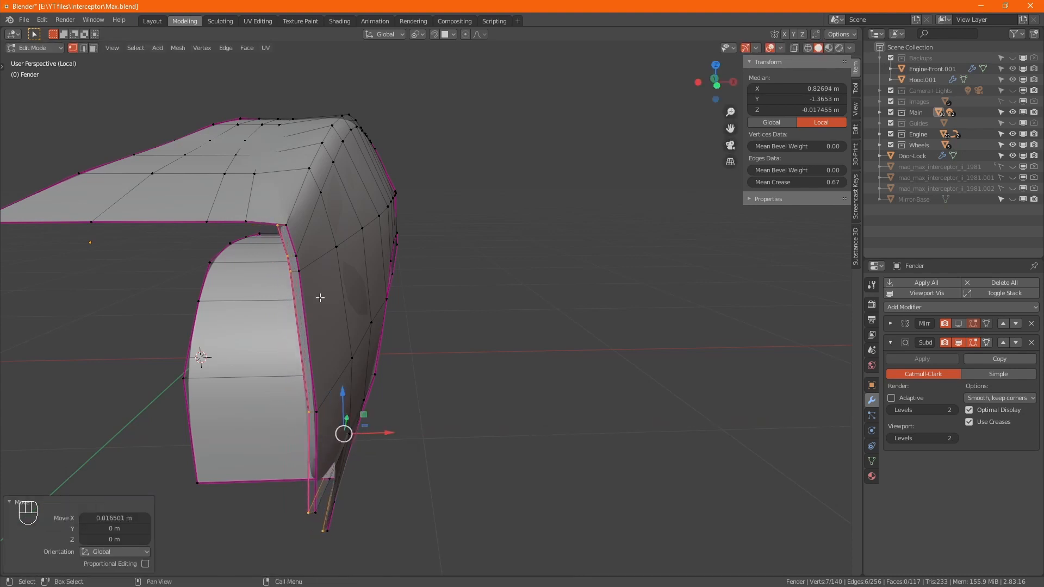
left_click(286, 230, "ctrl")
left_click_drag(288, 236, 291, 254)
key("ctrl+z")
left_click(275, 225)
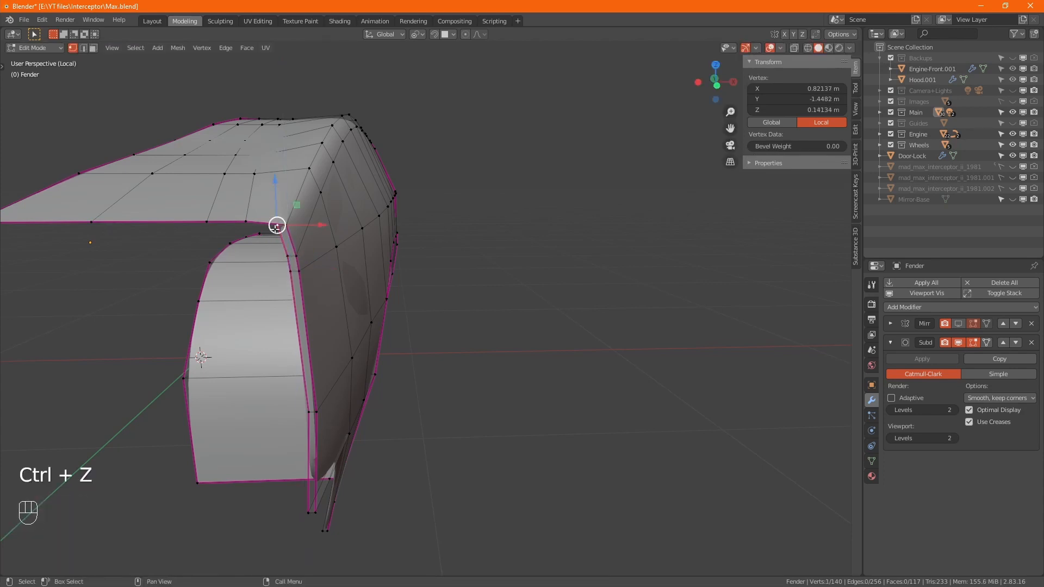
left_click_drag(276, 205, 305, 234)
- Select the fender's inner top border and top front border up to the outer corner, and extrude them about 0.005 m down along Z
middle_click_drag(304, 234, 455, 223)
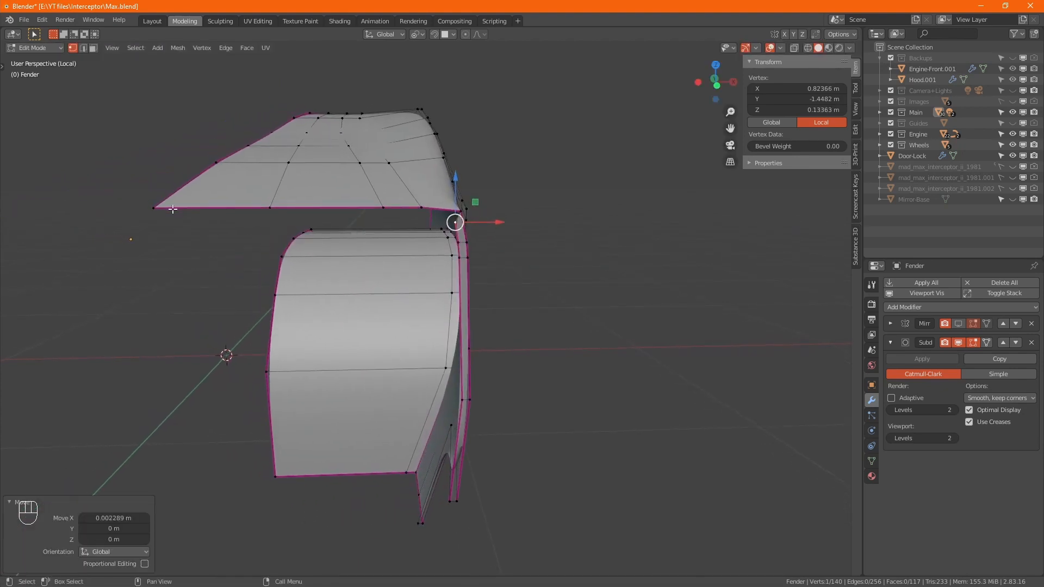
left_click(153, 208)
middle_click_drag(276, 219, 319, 214, "shift")
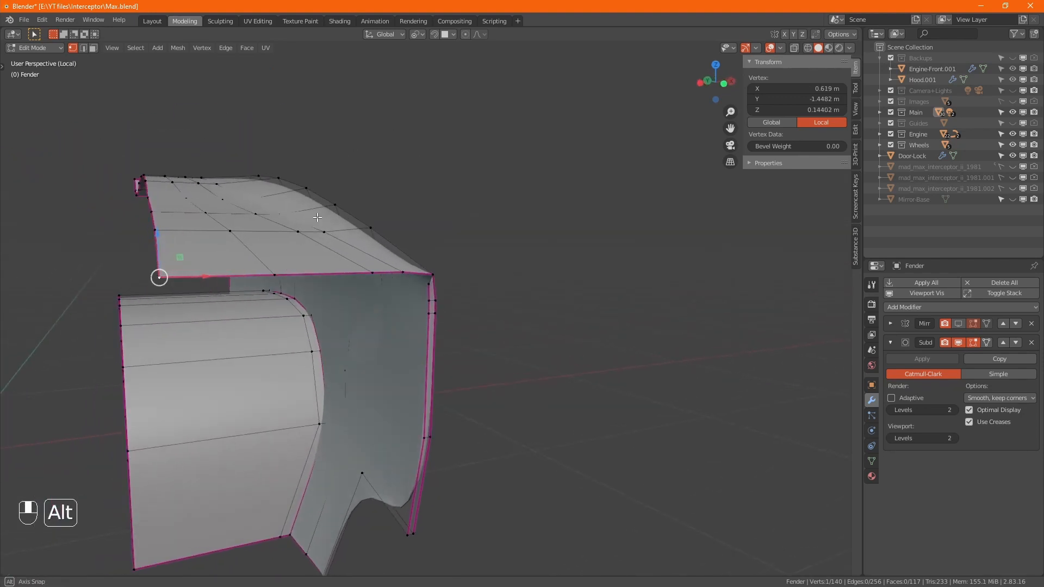
middle_click_drag(231, 215, 342, 246)
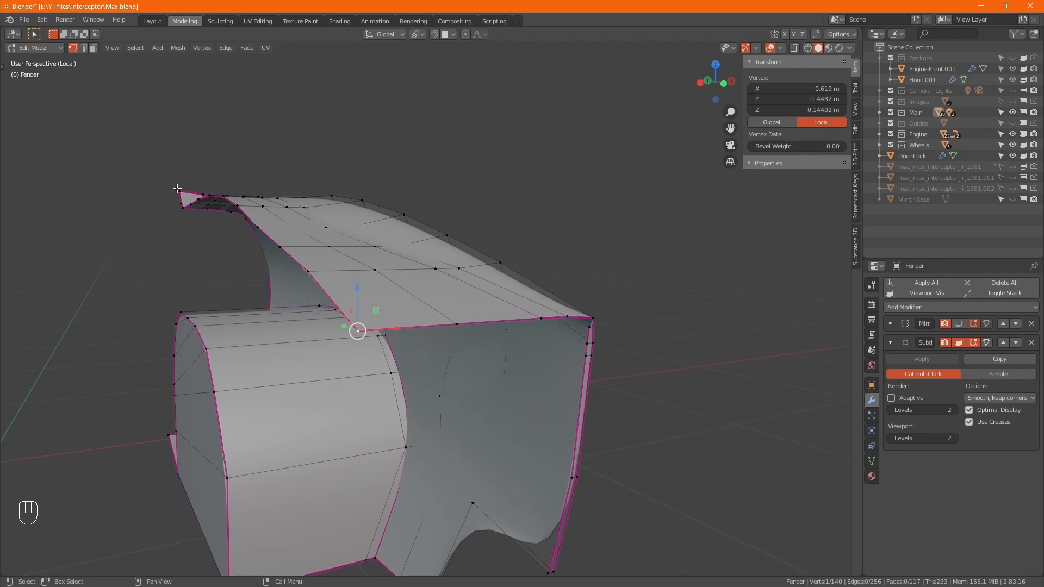
left_click(358, 332, "ctrl")
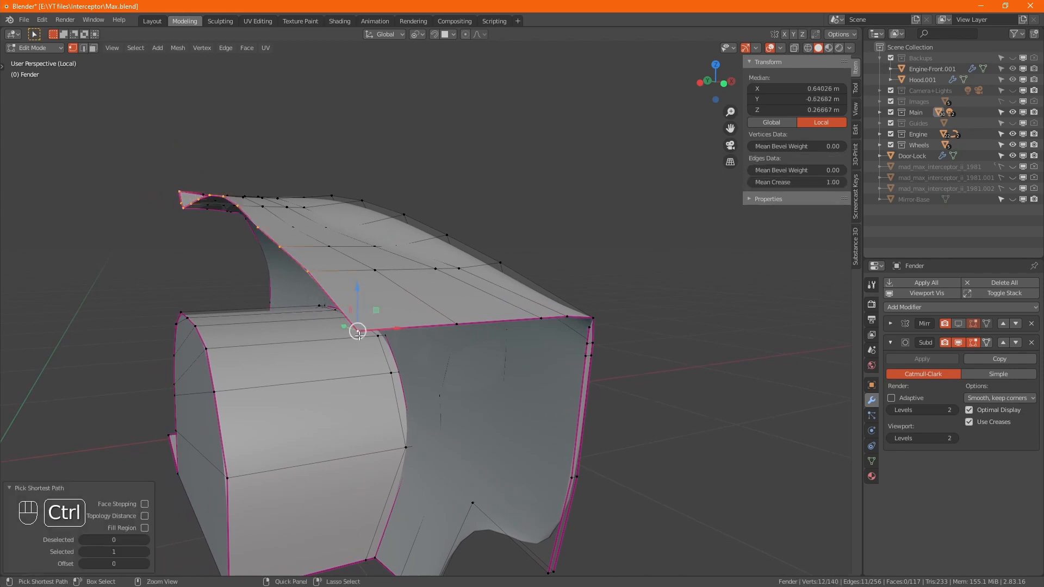
left_click(593, 318, "ctrl")
key("e")
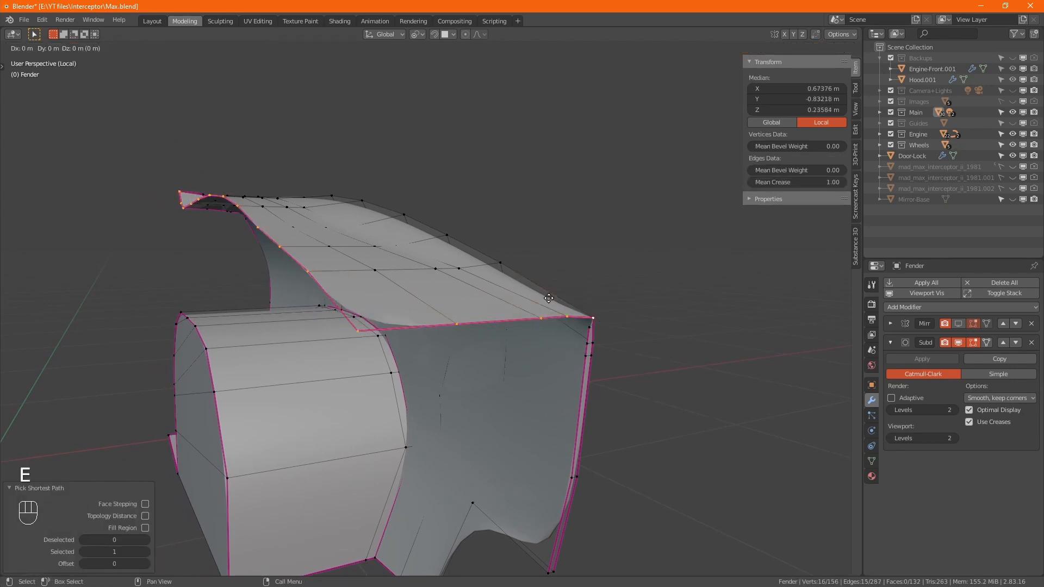
key("z")
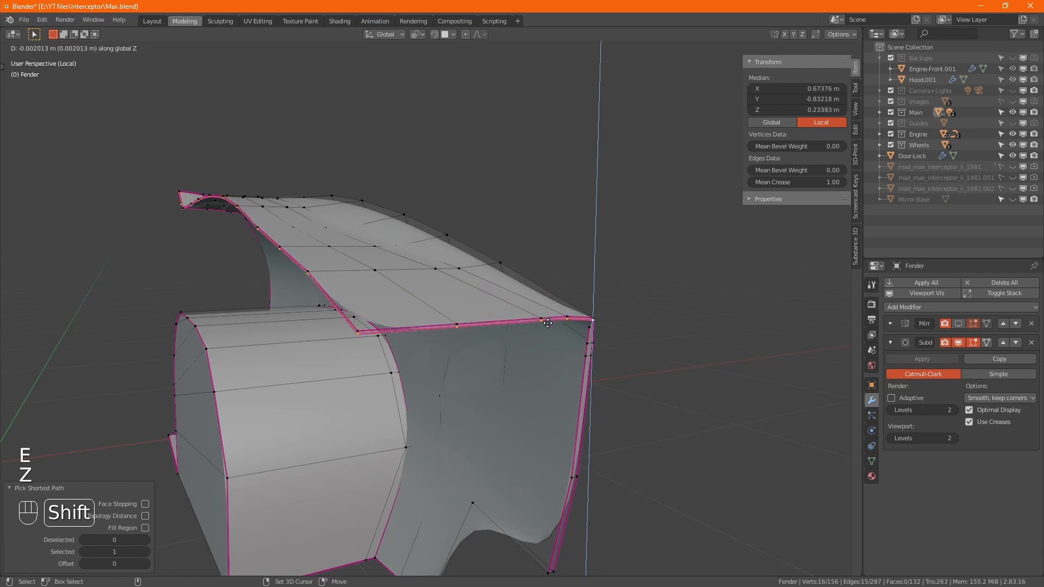
left_click(542, 356)
- Set snapping to Vertex and snap the outer corner vertex of the extruded top lip onto the top vertex of the side lip
middle_click_drag(627, 334, 566, 343, "alt")
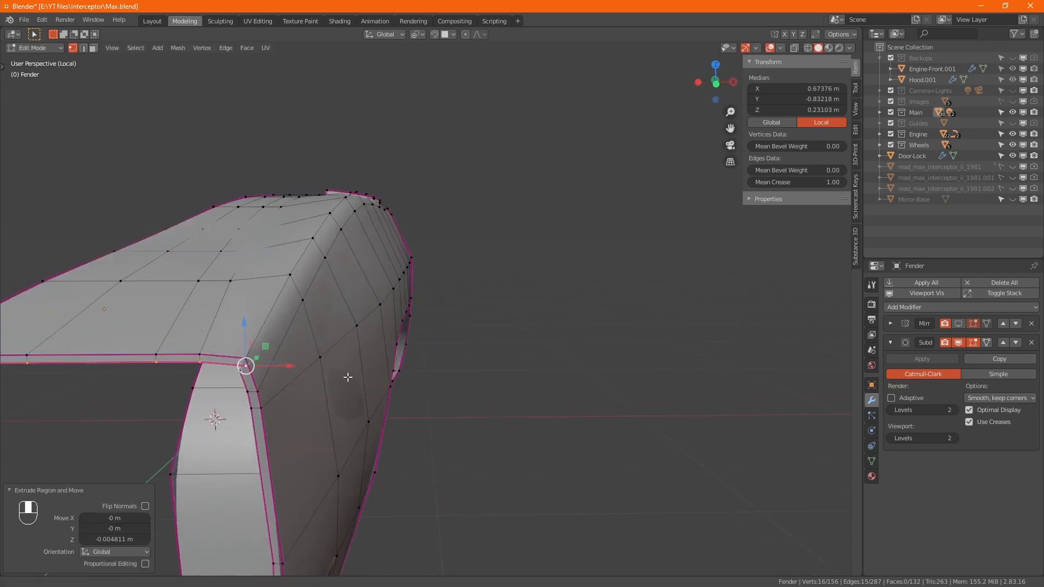
middle_click_drag(348, 377, 368, 354)
scroll(312, 330, "up", 1)
mouse_move(309, 312)
left_mouse_down()
mouse_move(307, 277)
mouse_move(312, 303)
left_mouse_up()
left_click(320, 305)
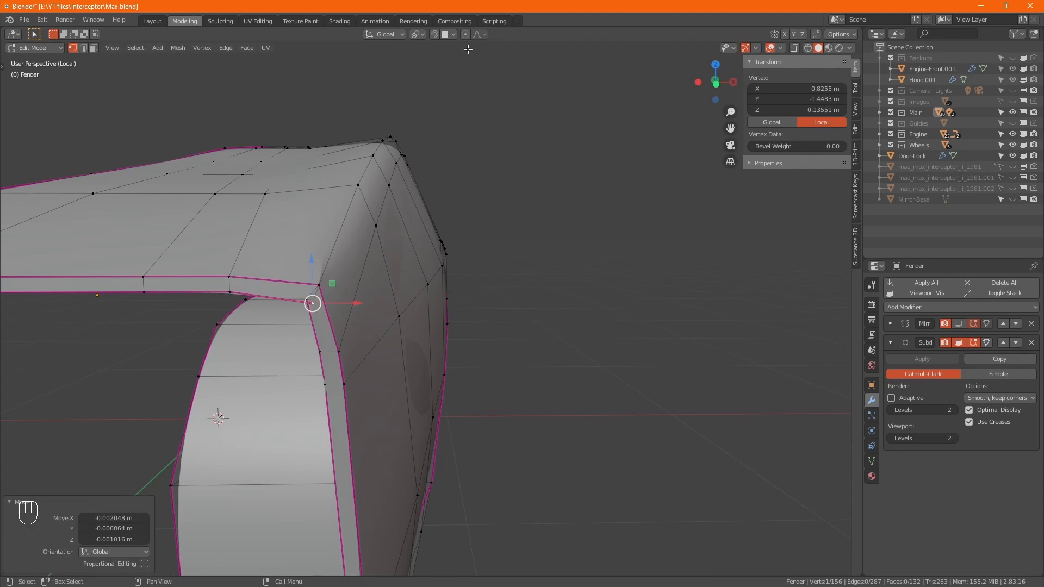
left_click(453, 34)
left_click(422, 79)
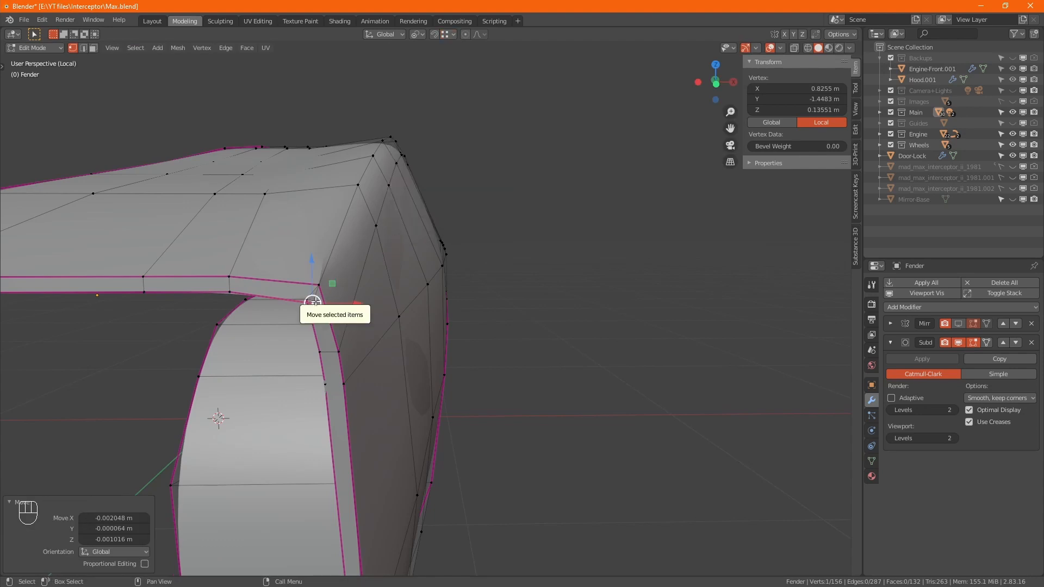
mouse_move(312, 303)
left_mouse_down()
mouse_move(314, 286)
mouse_move(285, 314)
mouse_move(305, 299)
left_mouse_up()
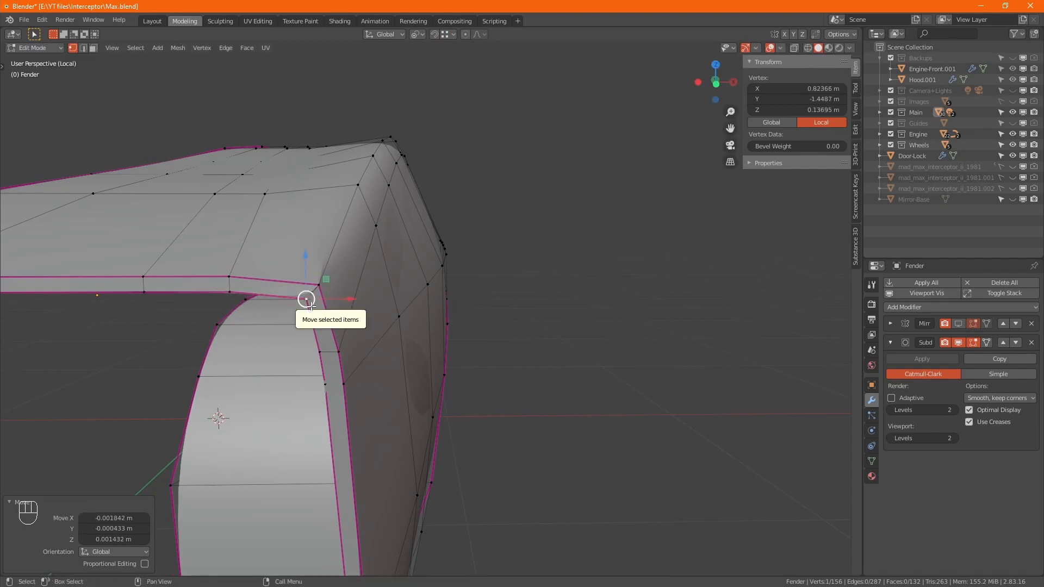
- Select the whole fender mesh and merge its overlapping vertices by distance
key("a")
key("m")
left_click(311, 306)
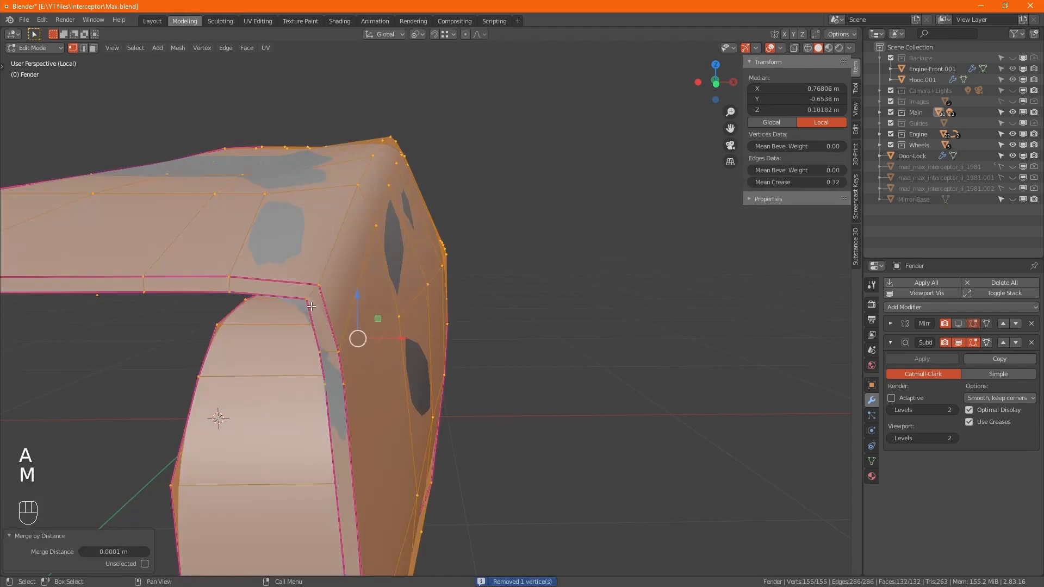
left_click(306, 301)
- Select the edges of the thin lip around the fender's lower front cutout and set their mean crease to 1
middle_click_drag(306, 301, 316, 319, "alt")
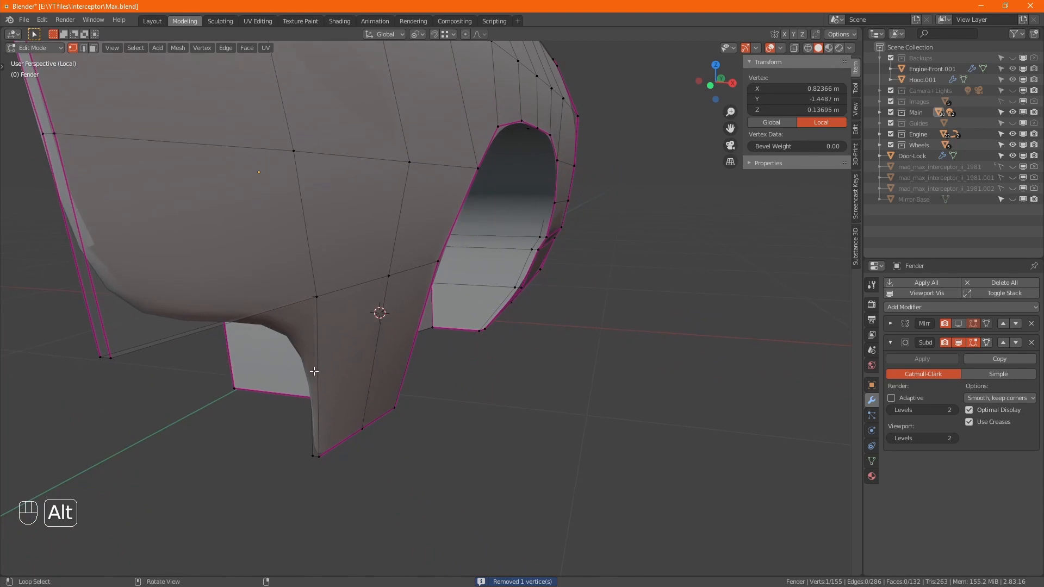
key("alt+z")
key("2")
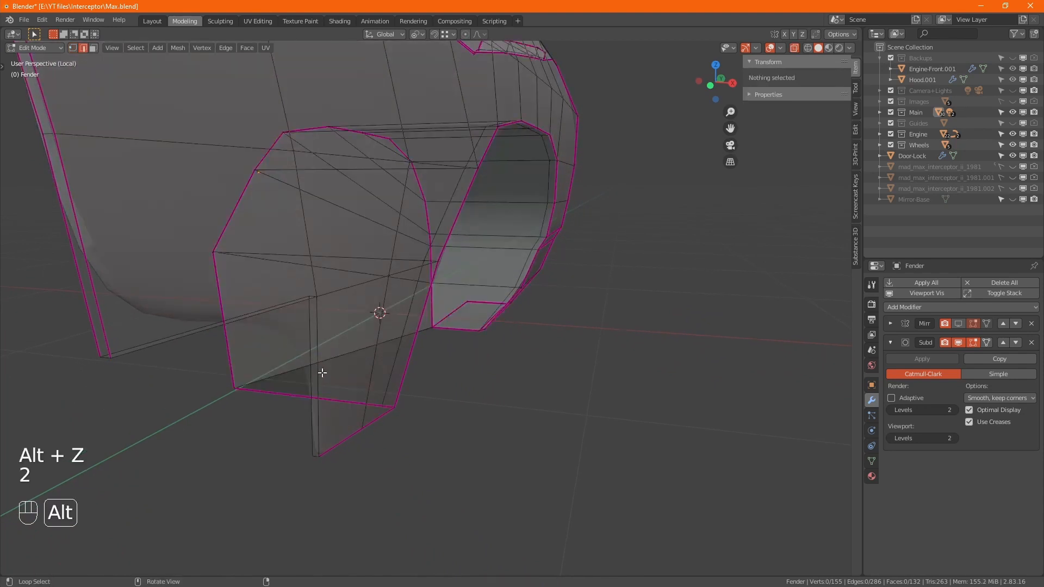
left_click(316, 351, "alt+shift")
left_click(295, 303, "alt+shift")
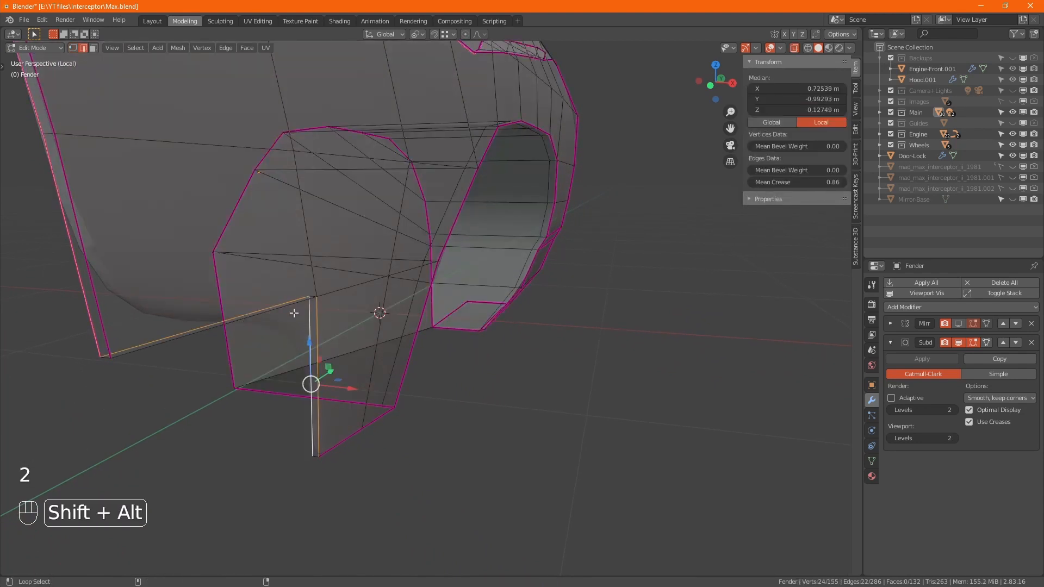
left_click(294, 312, "alt+shift")
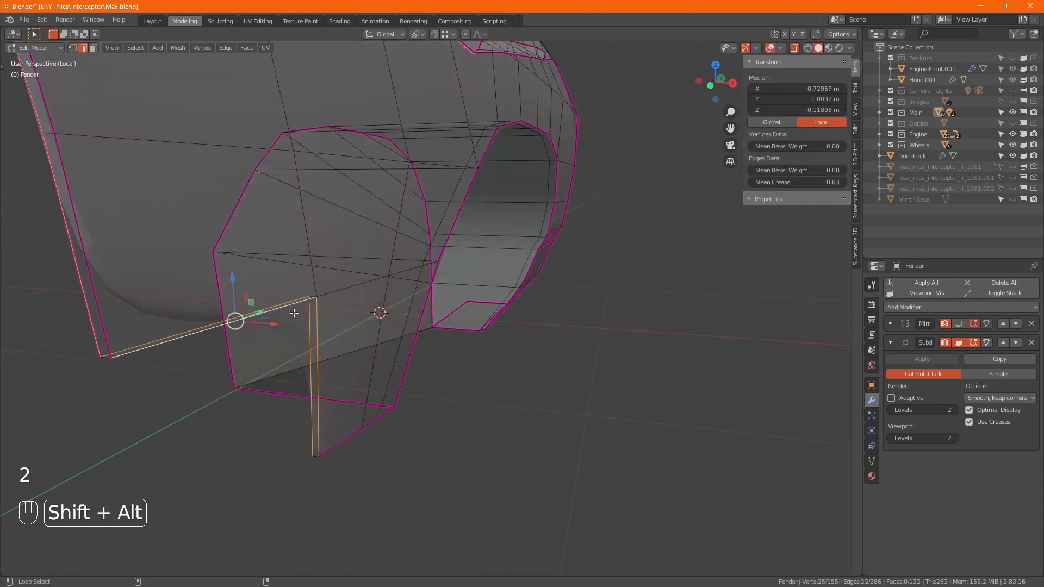
left_click(779, 180)
type("1")
key("Return")
key("alt+z")
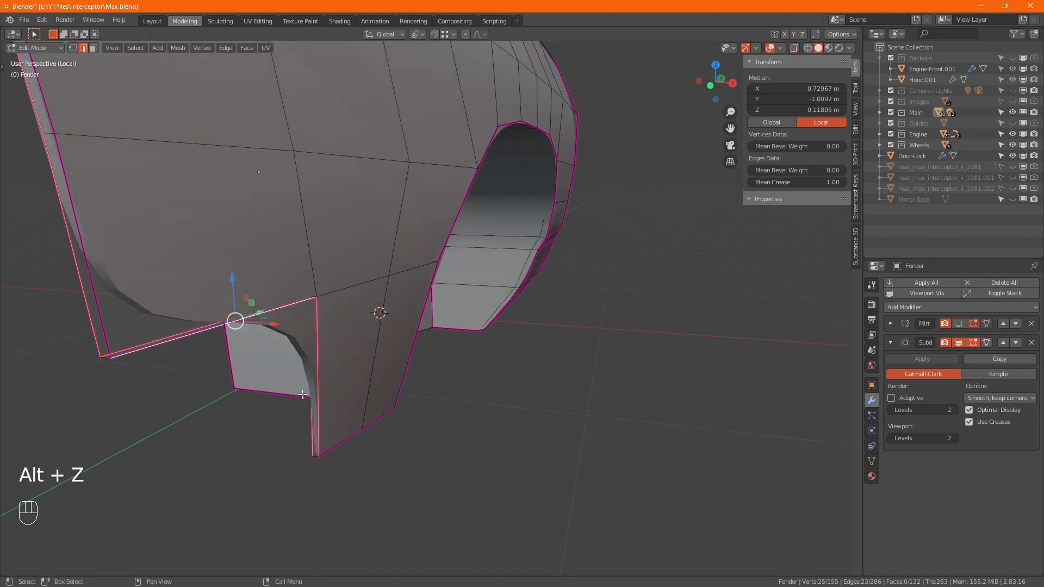
- Select the short lip edges at the lower tip and inner corner of the front cutout and set their mean crease to 1
left_click(315, 456)
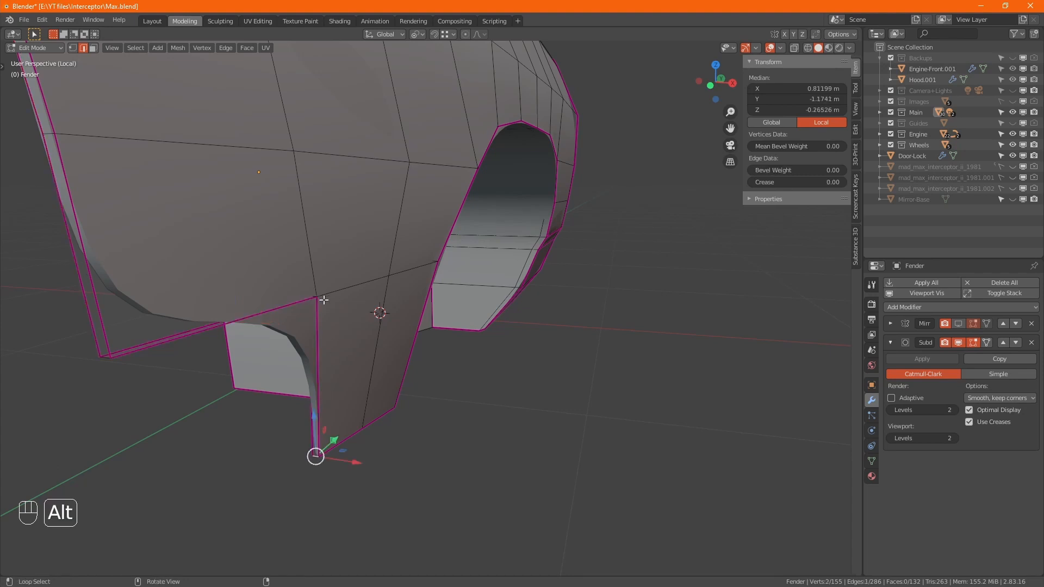
key("alt+z")
key("alt+z")
key("alt+z")
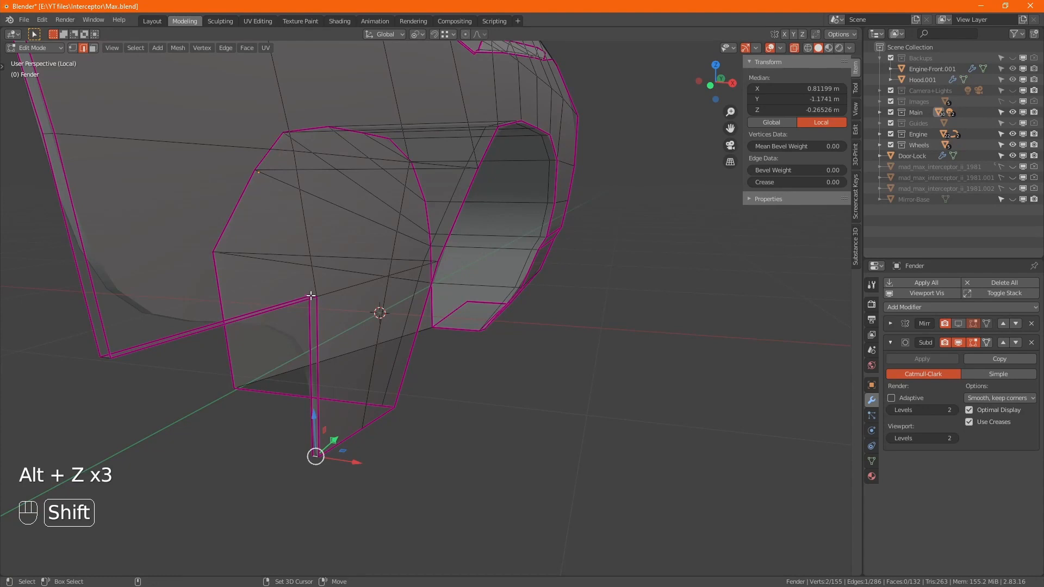
left_click(311, 295, "shift")
left_click(809, 181)
type("1")
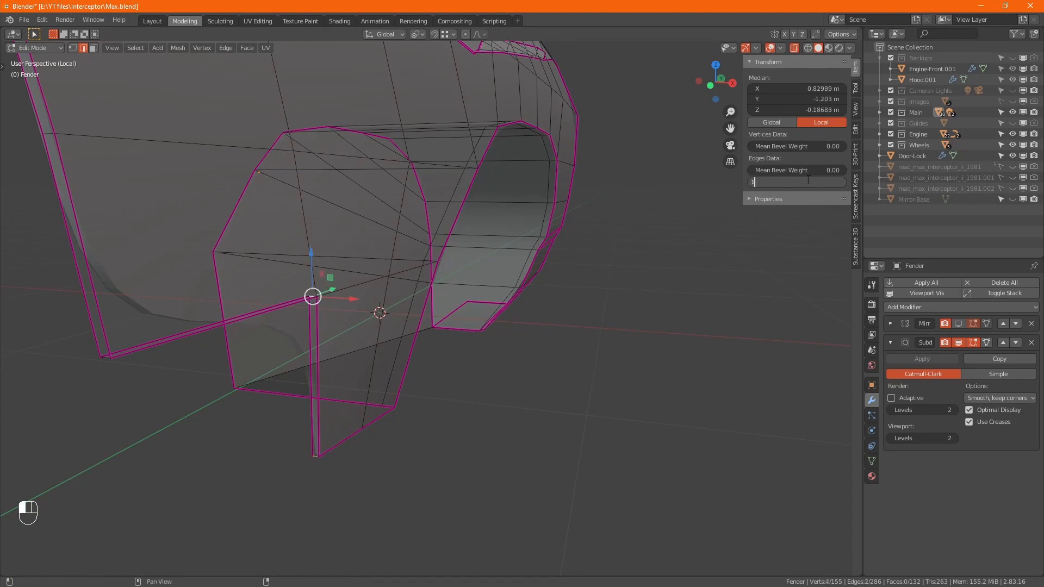
key("alt+z")
- Exit local view and examine the fender's lower front corner above the bumper, comparing it with the front.jpg reference in Photos
scroll(415, 434, "down", 3)
middle_click_drag(415, 433, 353, 422)
key("KP_Divide")
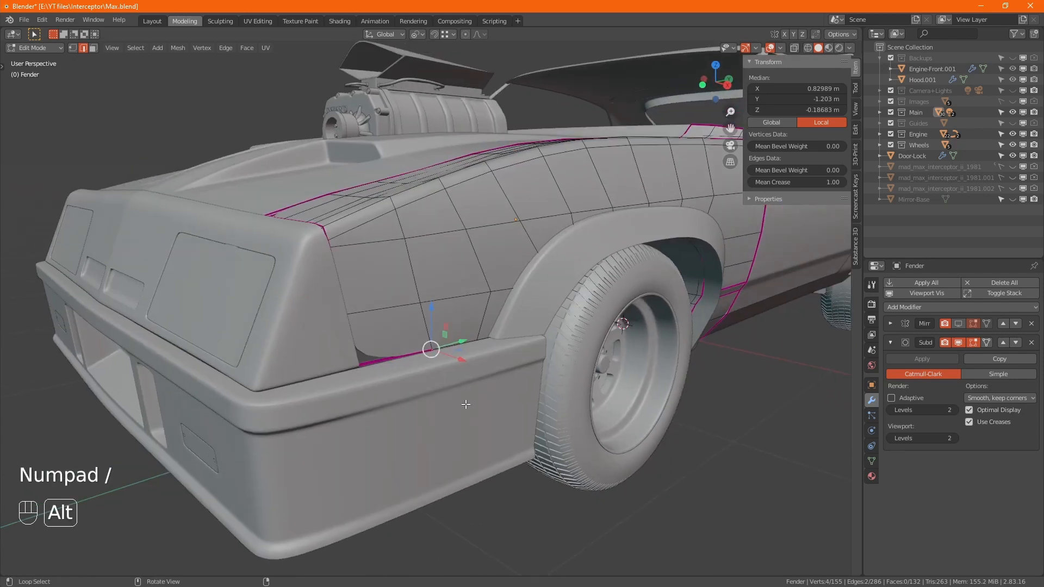
scroll(439, 395, "up", 2)
middle_click_drag(439, 396, 416, 397)
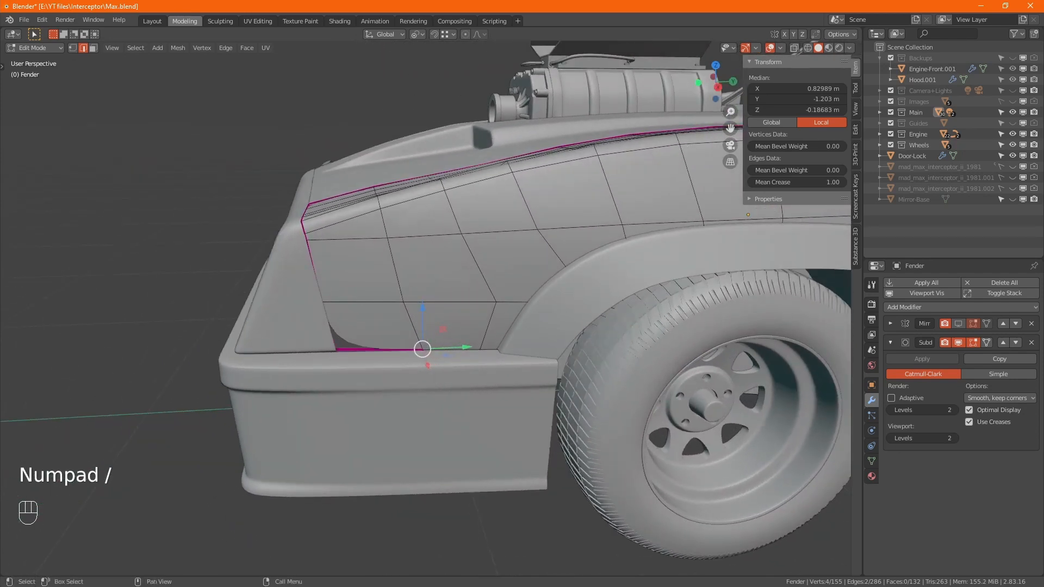
key("alt+Tab")
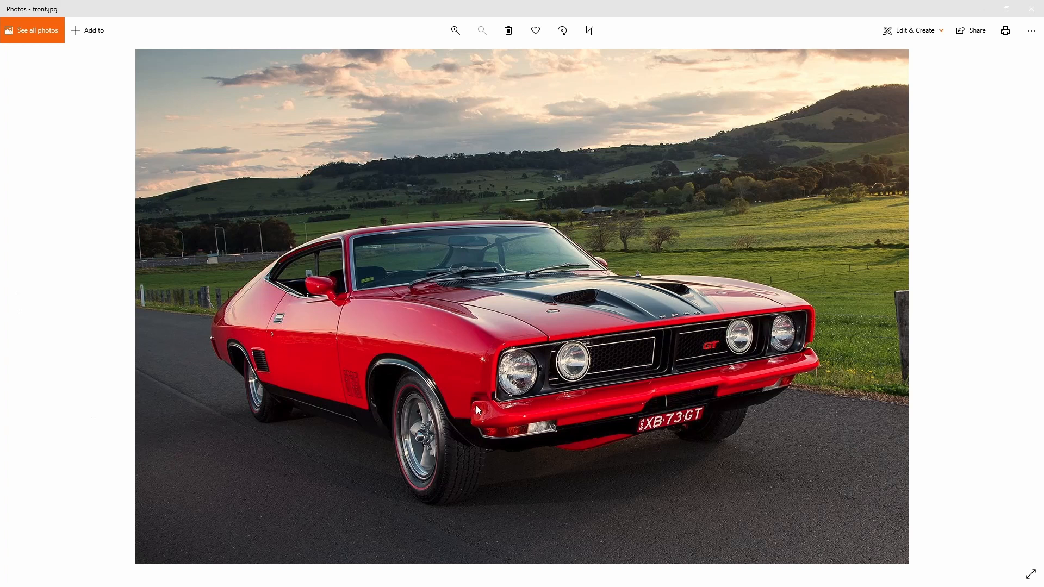
scroll(475, 406, "up", 3, "ctrl")
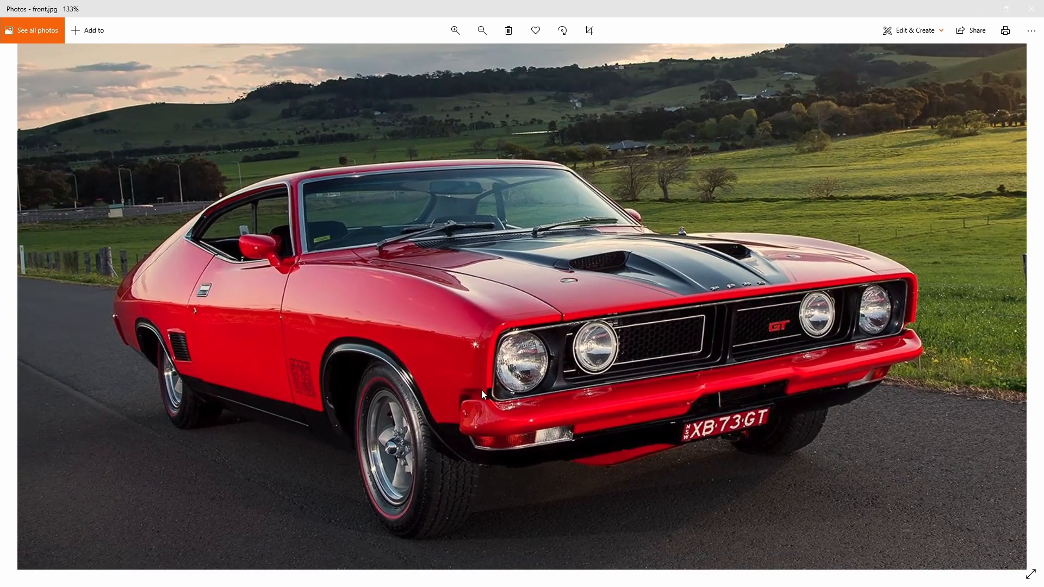
key("alt+Tab")
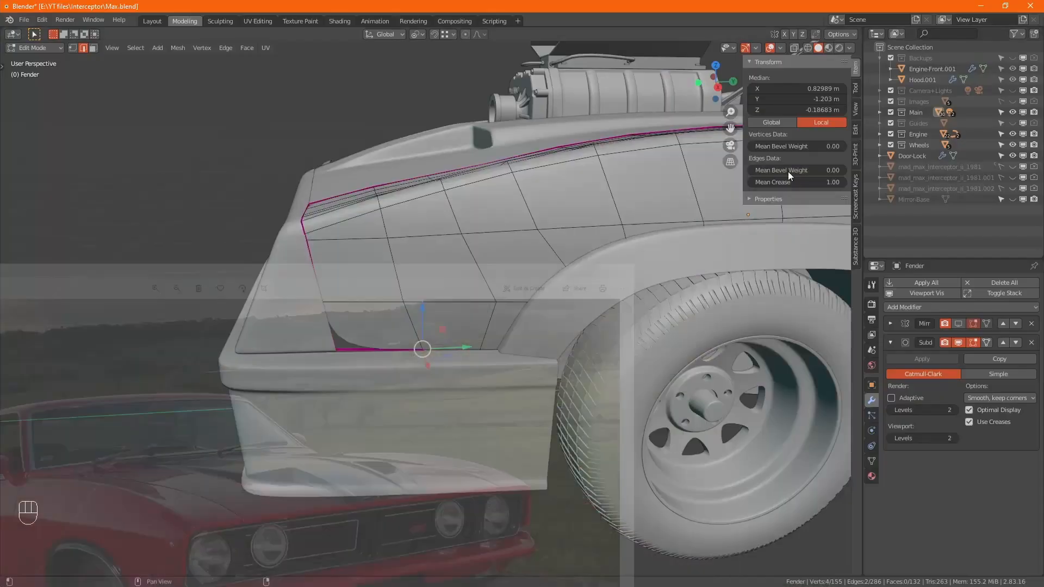
- Select the short lip edge at the fender's upper front inner corner and set its crease to 1
key("alt+z")
left_click_drag(390, 360, 473, 387, "alt")
left_click_drag(243, 324, 282, 351)
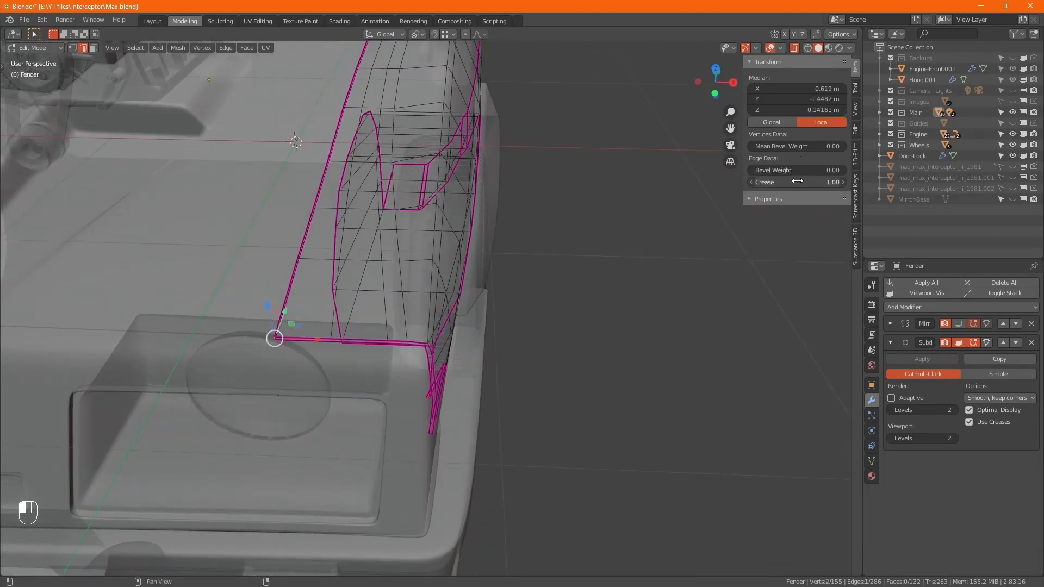
- Select the fender's upper rear border edges below the windshield and extrude them about 0.005 m downward along Z
left_click_drag(797, 181, 797, 181)
middle_click_drag(448, 163, 416, 380)
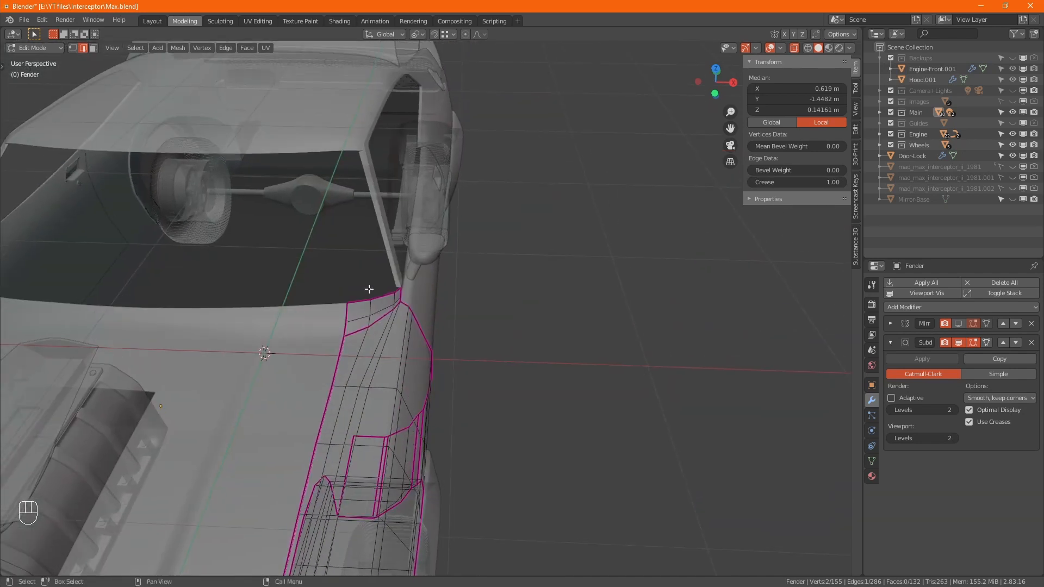
left_click(361, 303)
middle_click_drag(361, 304, 418, 307, "alt")
scroll(328, 284, "up", 4)
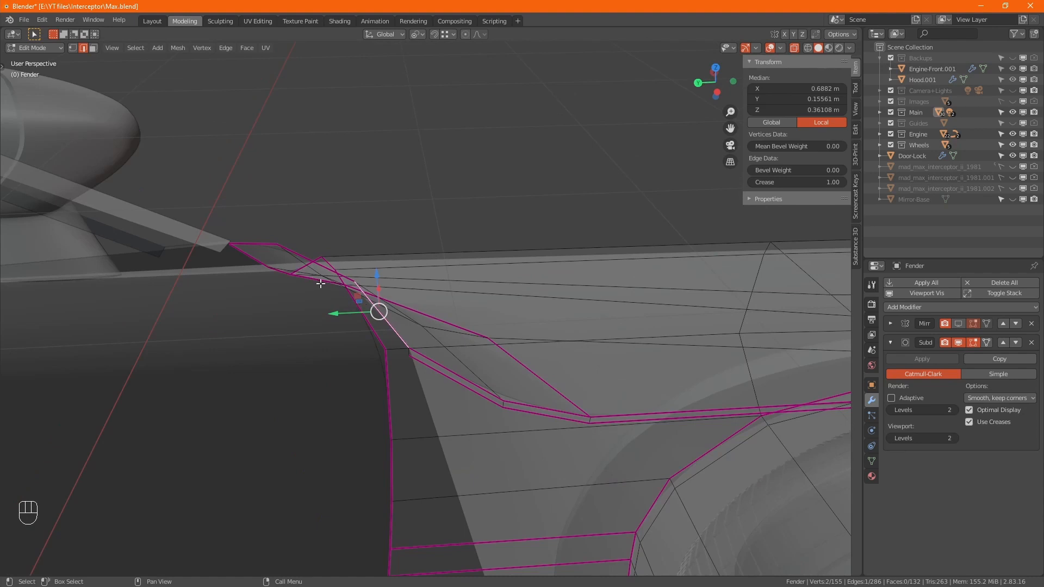
middle_click_drag(320, 283, 291, 322, "alt")
left_click(292, 326, "alt")
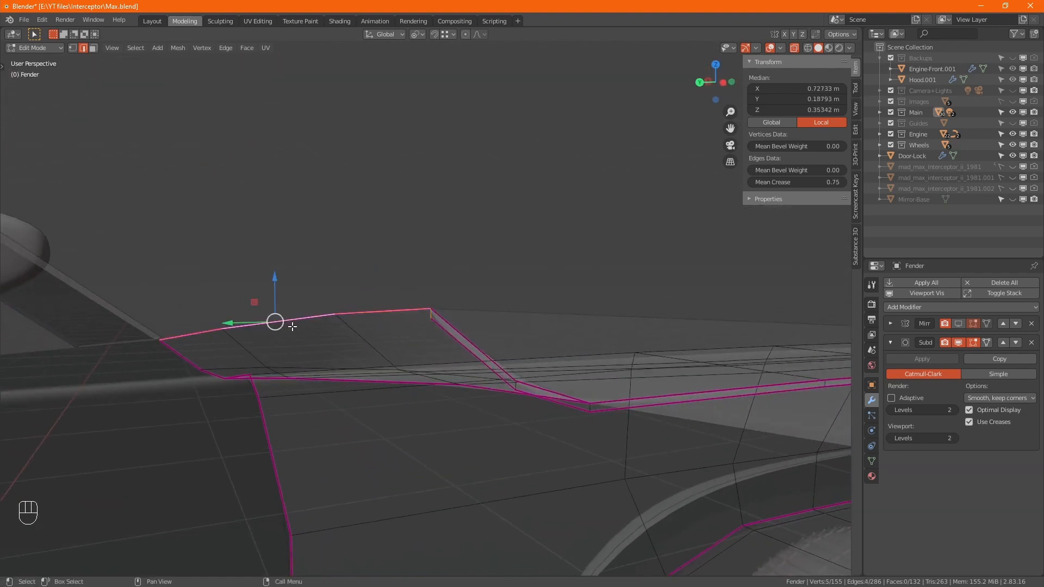
middle_click_drag(292, 327, 327, 359, "alt")
left_click_drag(406, 379, 428, 361, "ctrl")
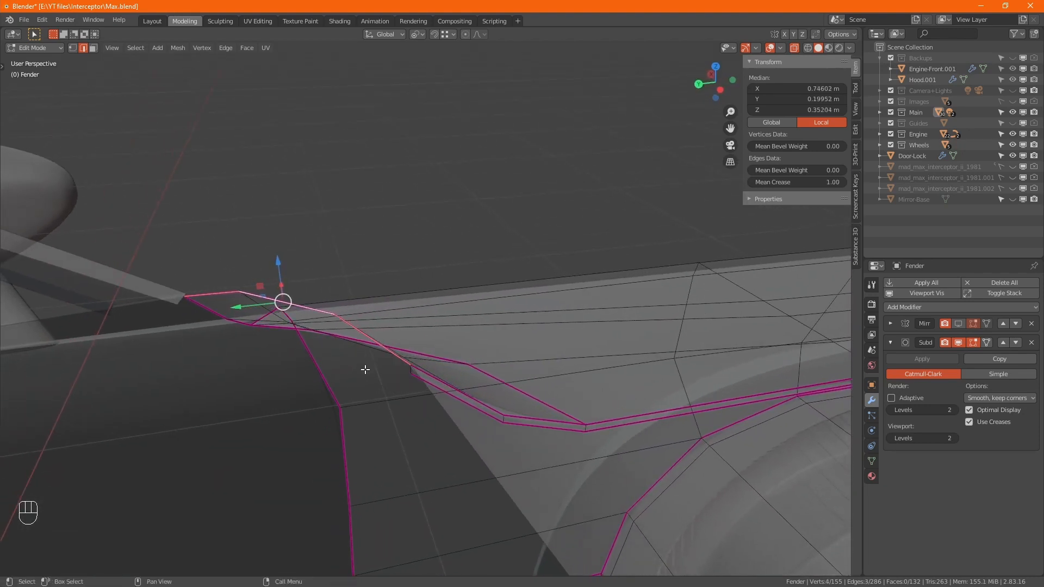
middle_click_drag(356, 356, 330, 342, "alt")
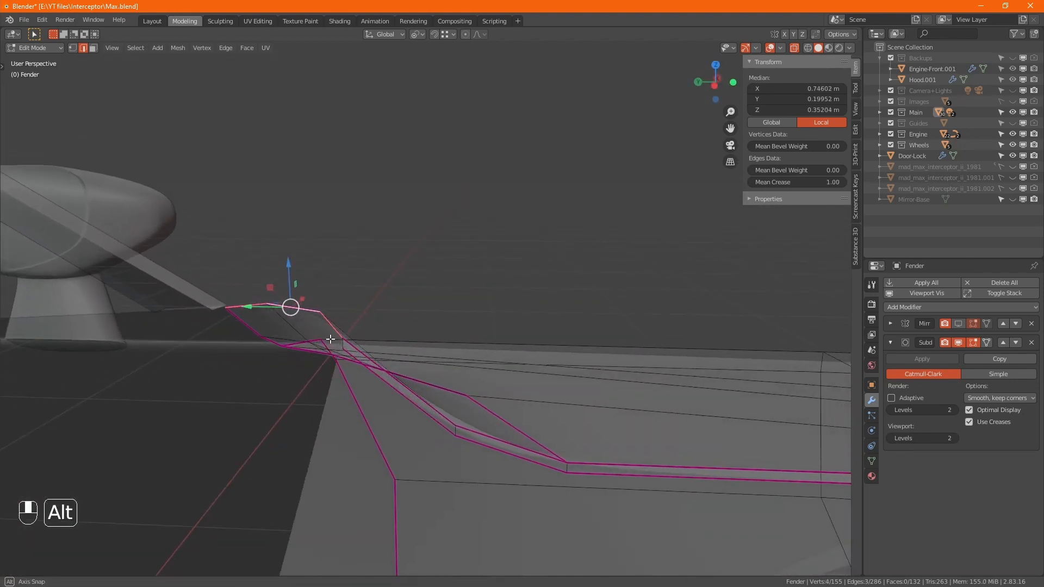
key("e")
key("z")
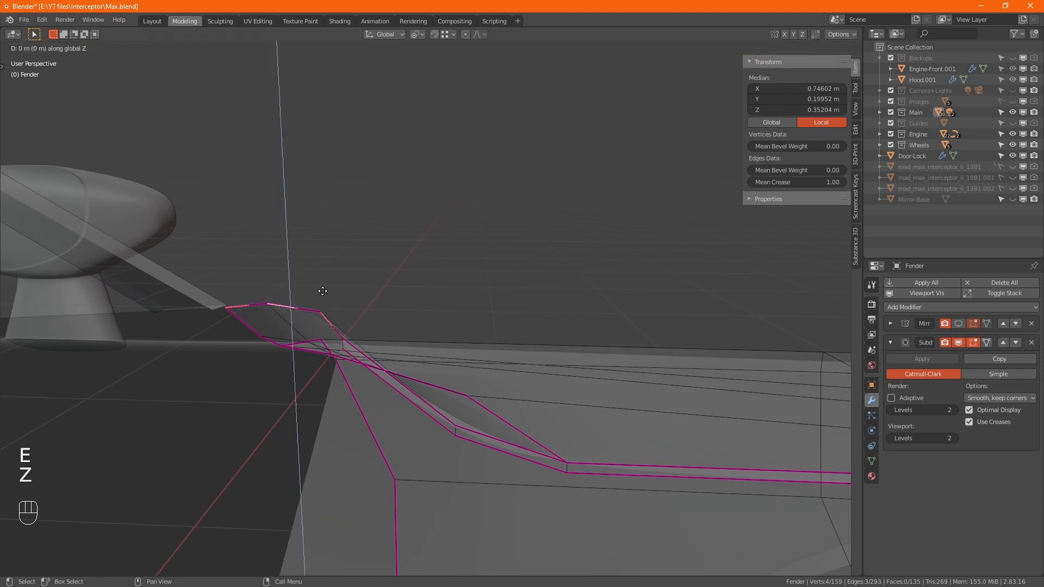
left_click(329, 325)
- Merge the two nearly coincident vertices where the new windshield-side lip meets the hood-side lip at the inner corner
key("1")
scroll(346, 347, "up", 4)
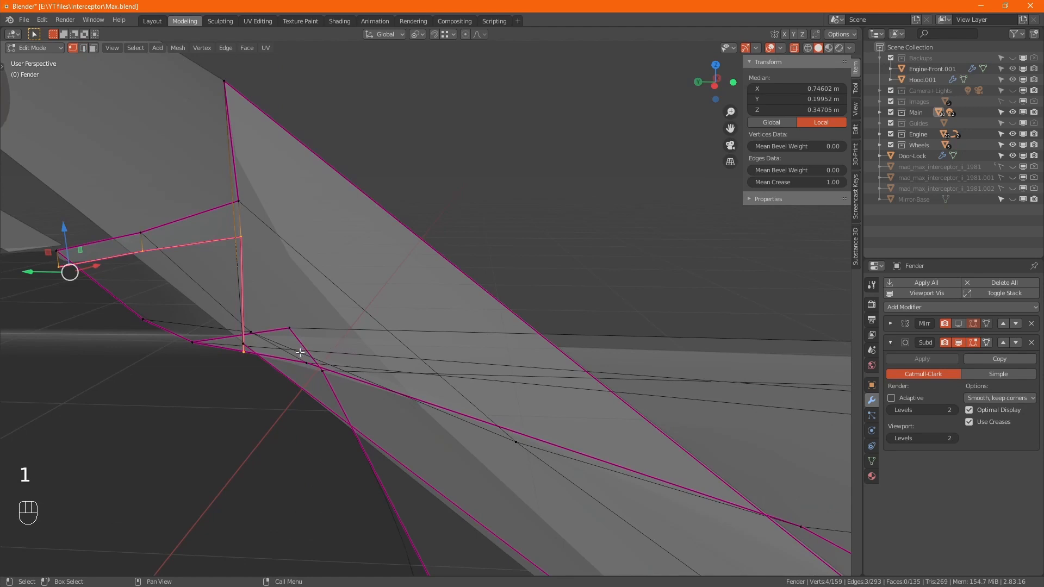
middle_click_drag(285, 352, 303, 361, "alt")
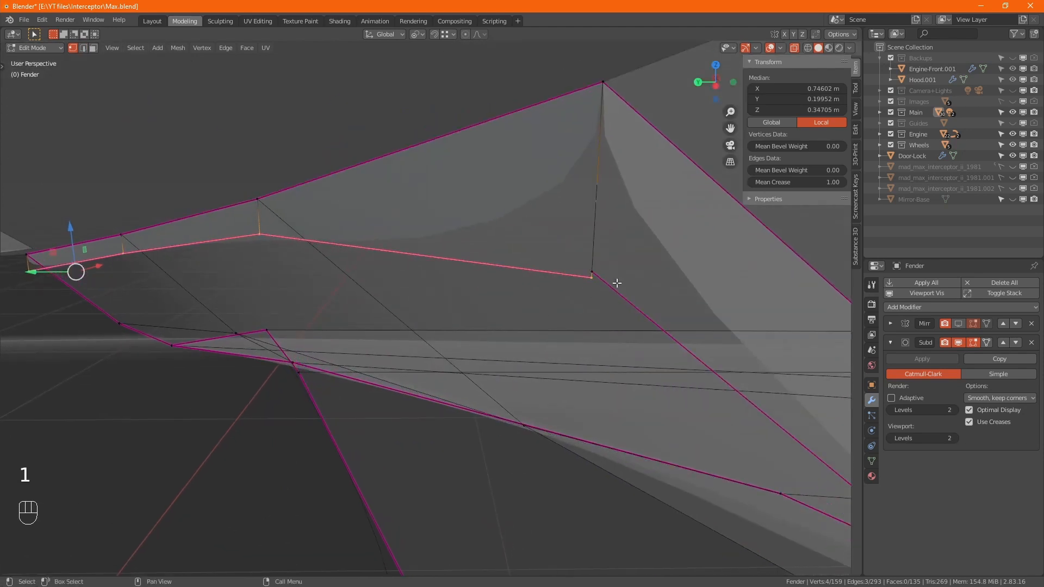
left_click_drag(592, 279, 573, 244, "shift")
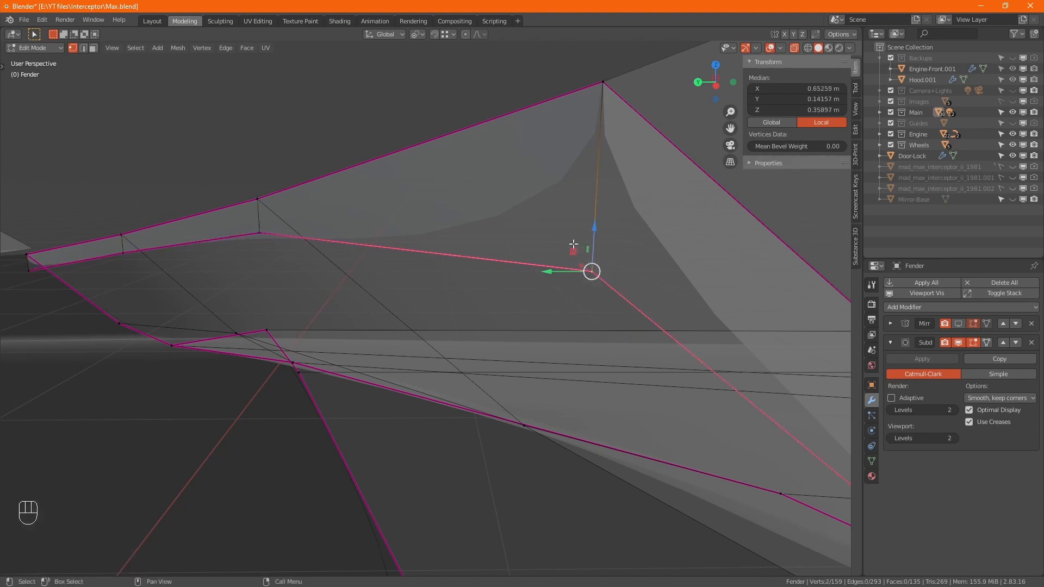
key("m")
left_click(573, 244)
- Select the short lip edge at that inner corner and set its crease to 1
key("2")
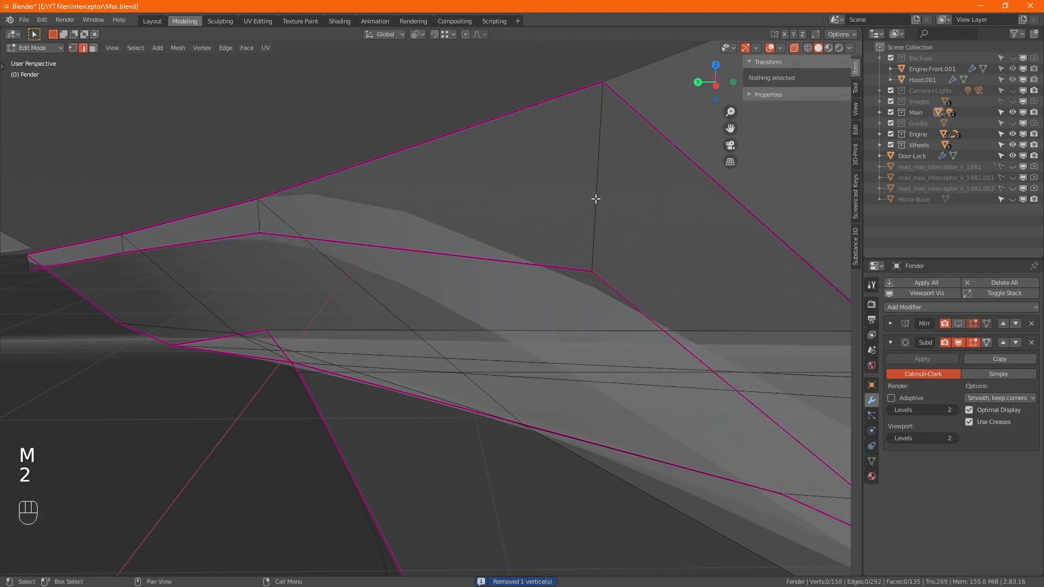
left_click(596, 198)
left_click(801, 181)
type("1")
key("Return")
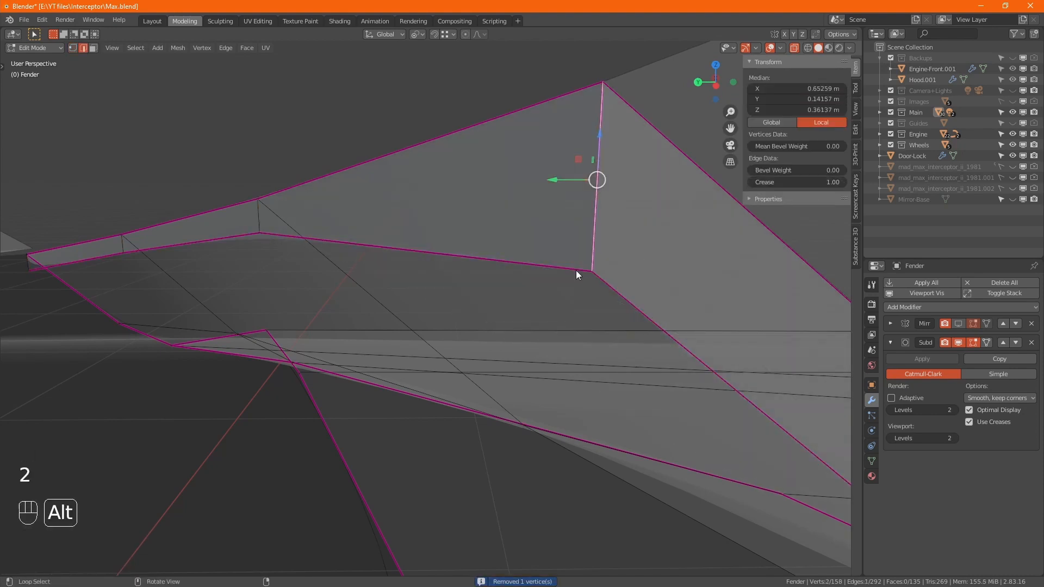
- Select the lower vertex at the outer end of the windshield-side lip and slide it inward along the lip edge by a factor of 0.123
key("alt+z")
scroll(693, 236, "down", 5)
left_click_drag(713, 223, 625, 311, "alt")
key("1")
scroll(603, 318, "up", 4)
scroll(602, 316, "up", 1)
scroll(634, 311, "down", 1)
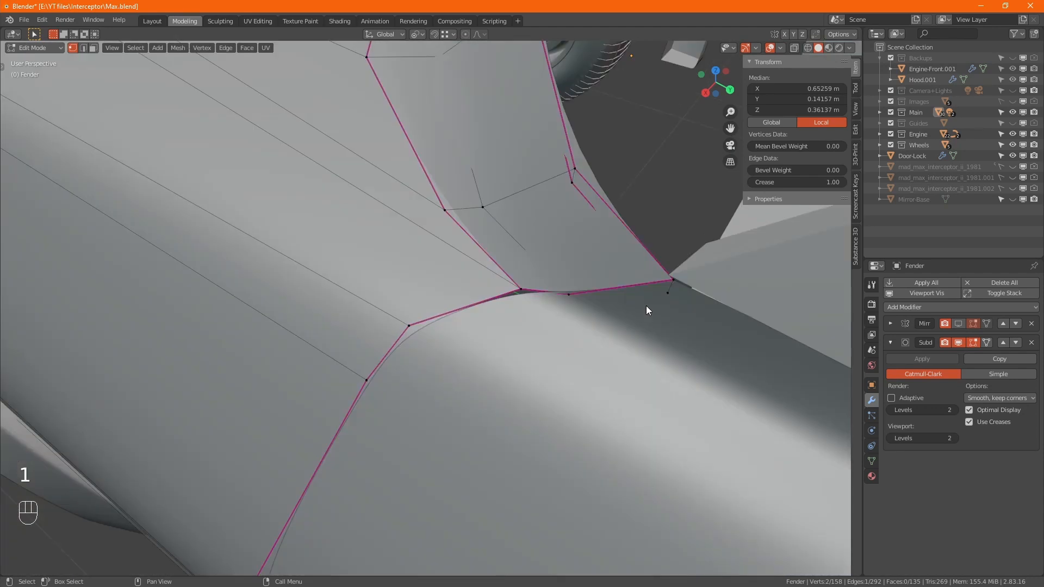
left_click(667, 293)
key("alt+z")
left_click_drag(728, 349, 623, 312, "alt")
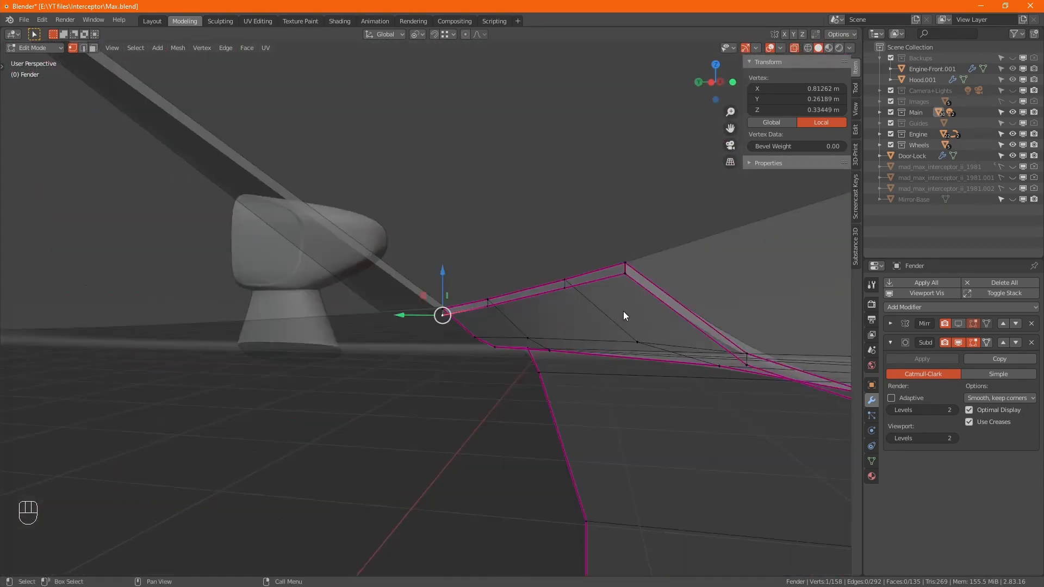
key("KP_Decimal")
scroll(649, 312, "down", 10)
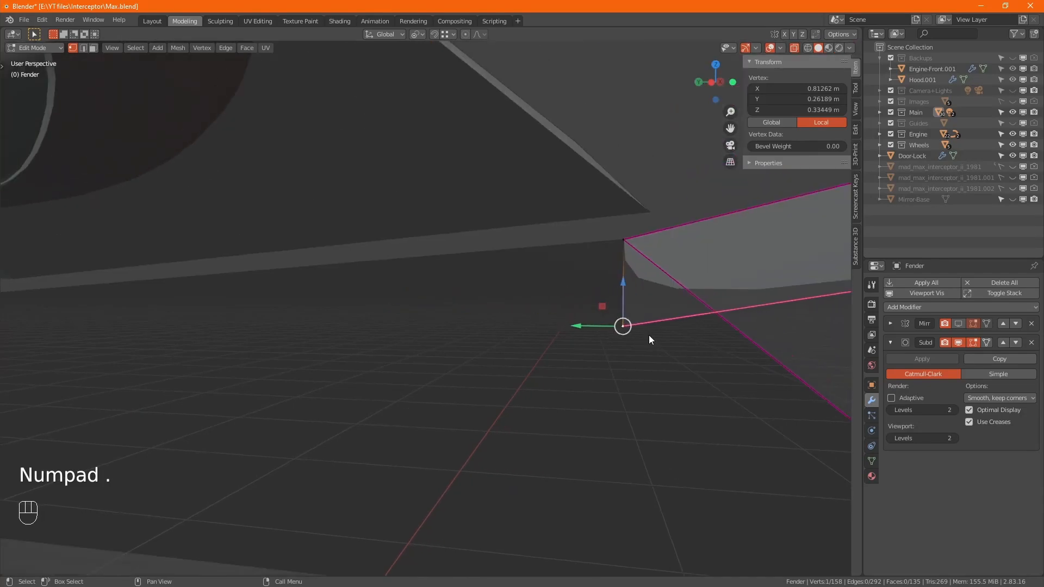
middle_click_drag(659, 349, 425, 353)
left_click_drag(400, 355, 454, 364, "alt")
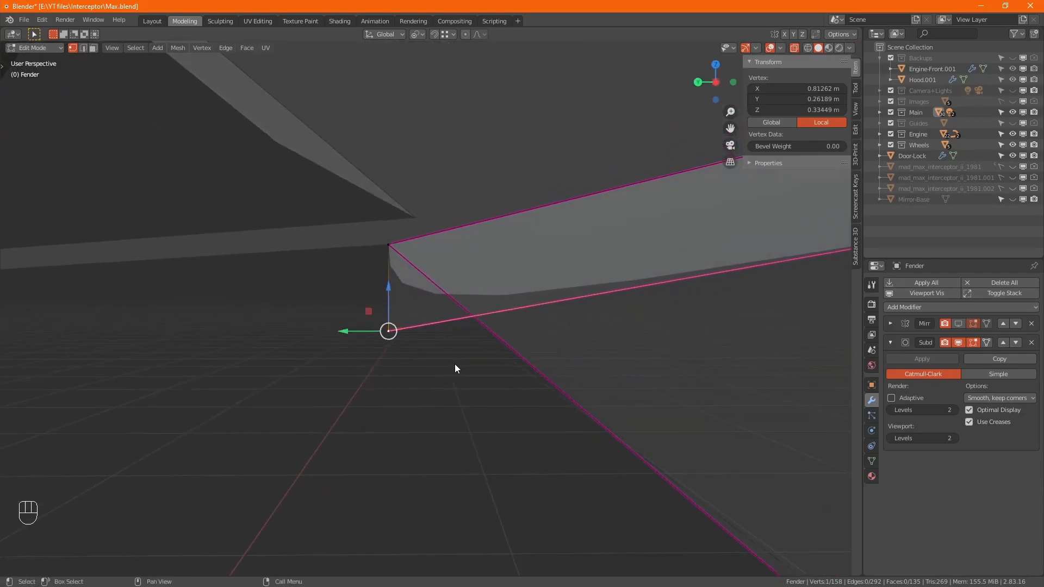
key("g")
key("g")
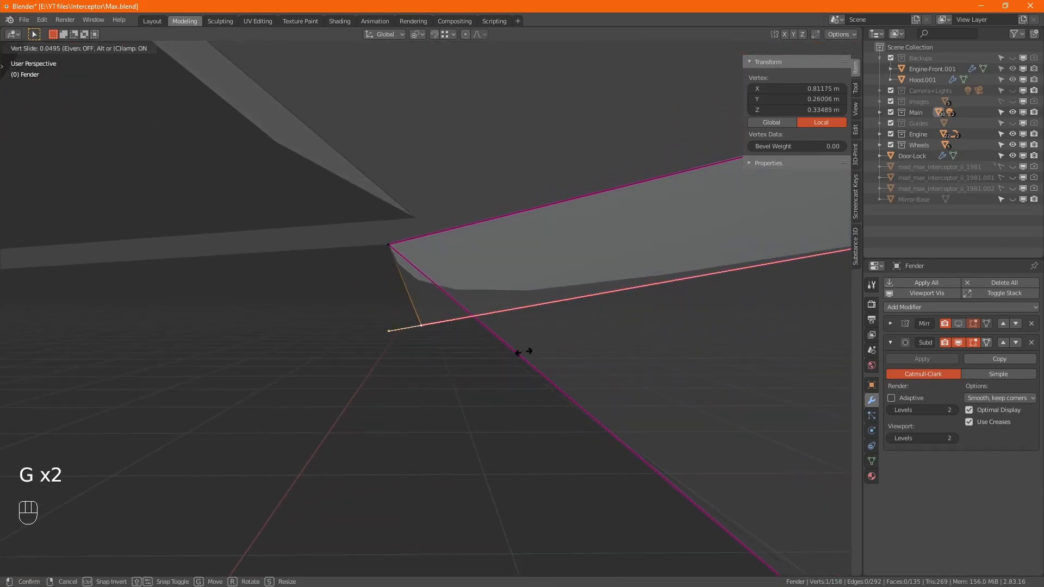
left_click(617, 334)
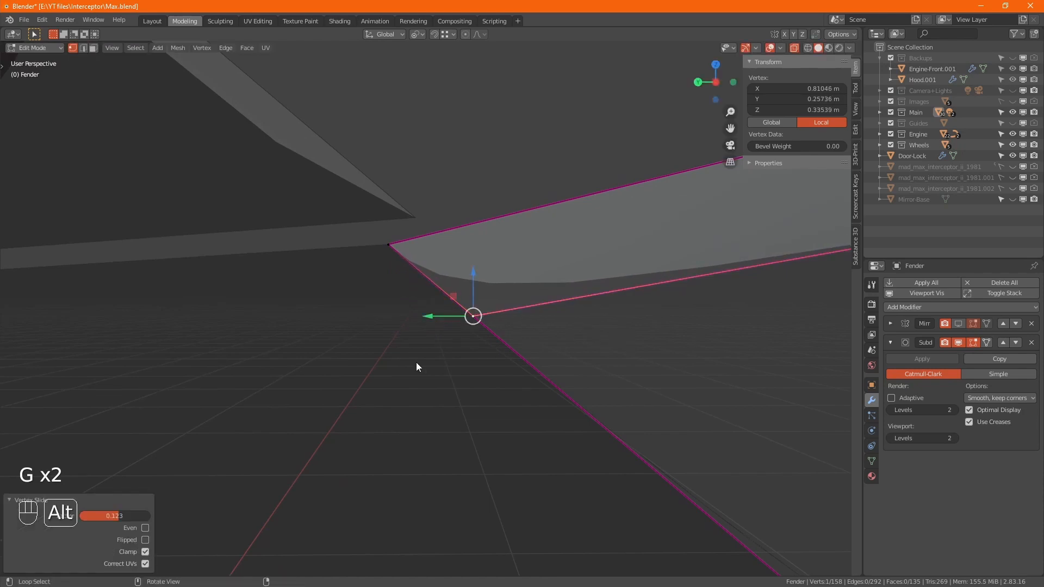
- Select the fender's door-side border loop, deselect the edges at its lower tip, and isolate the fender in local view with X-ray off
left_click_drag(417, 366, 559, 354, "alt")
key("alt")
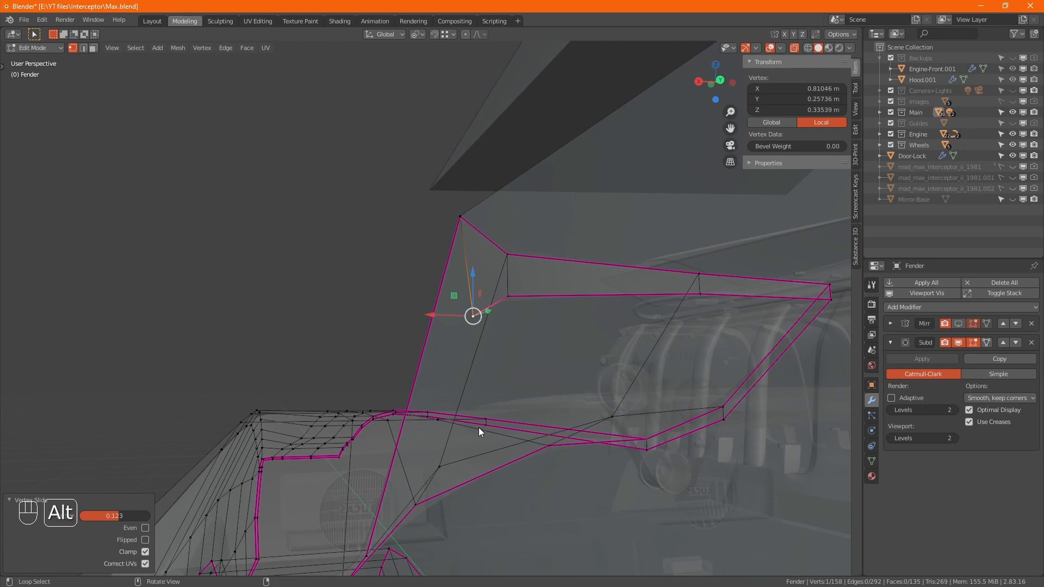
left_click(447, 244, "alt")
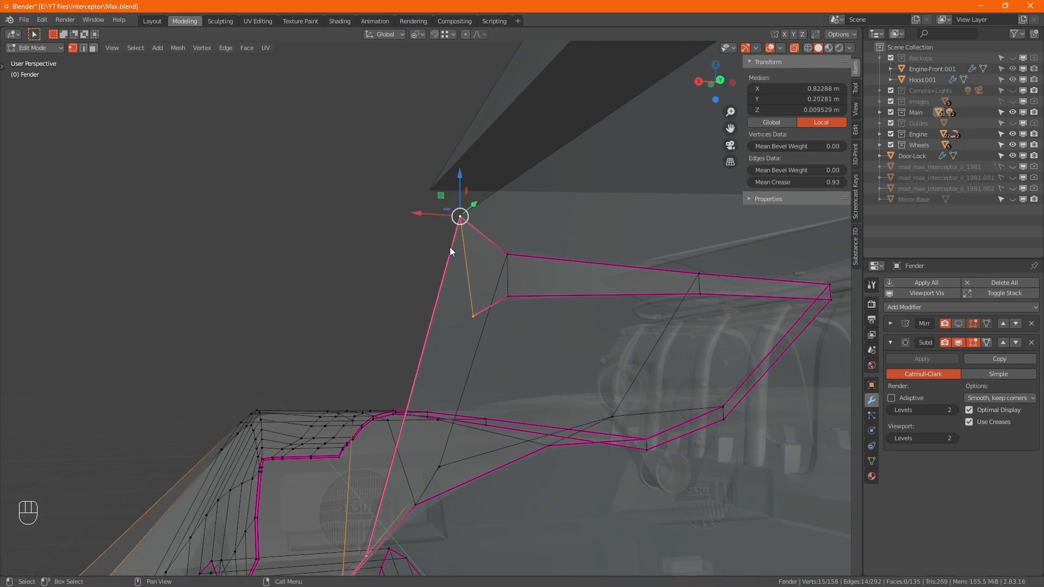
left_click_drag(450, 247, 452, 307, "alt")
middle_click_drag(451, 306, 451, 232)
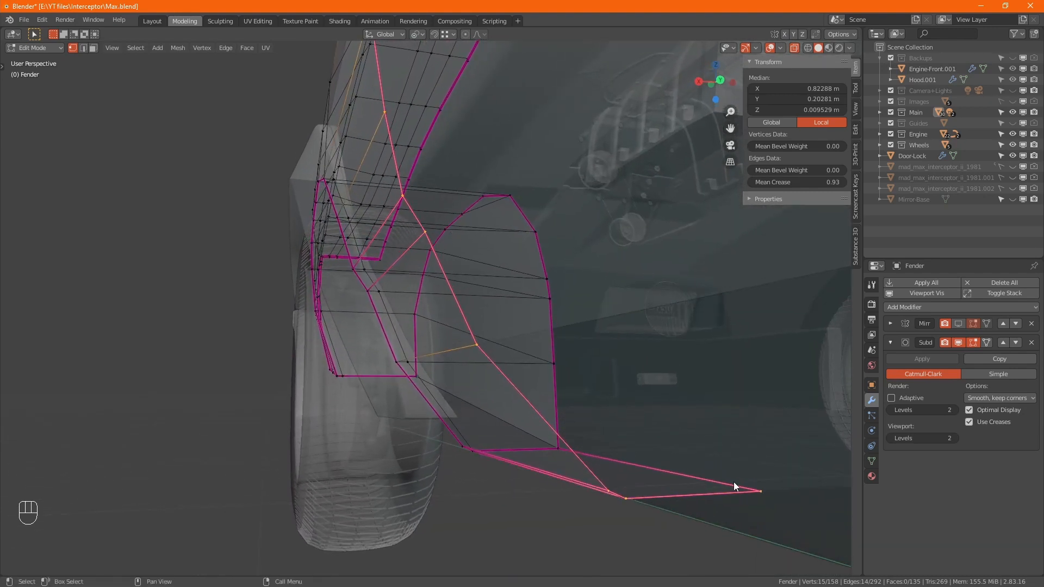
left_click_drag(786, 461, 622, 524, "ctrl")
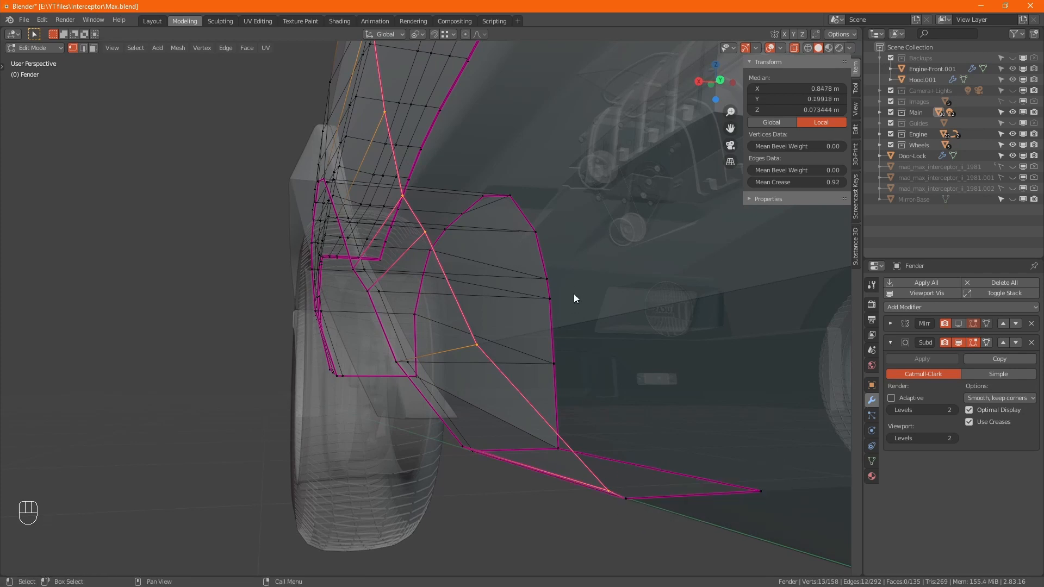
middle_click_drag(565, 226, 524, 142, "shift")
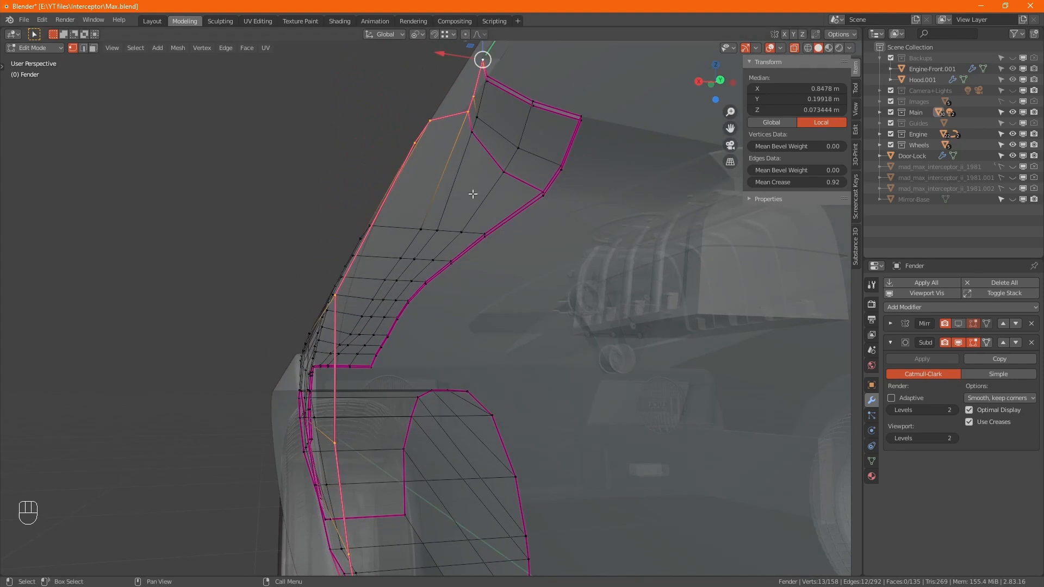
middle_click_drag(473, 193, 536, 277, "shift")
key("KP_Divide")
key("alt+z")
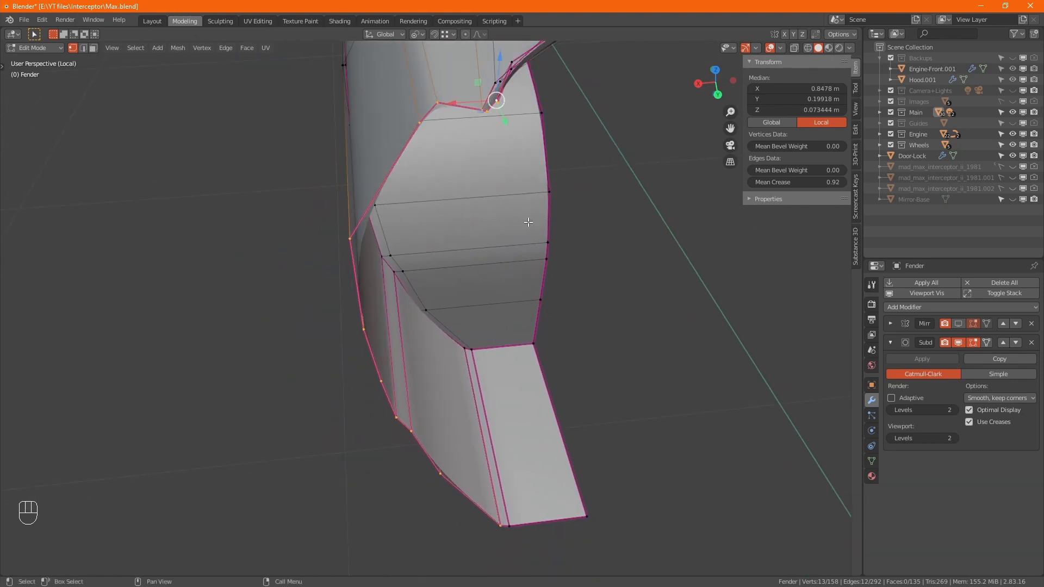
- Deselect the windshield lip's end vertex and extrude the door-side border about 0.002 m inward along X
middle_click_drag(527, 221, 505, 277)
middle_click_drag(508, 256, 504, 245)
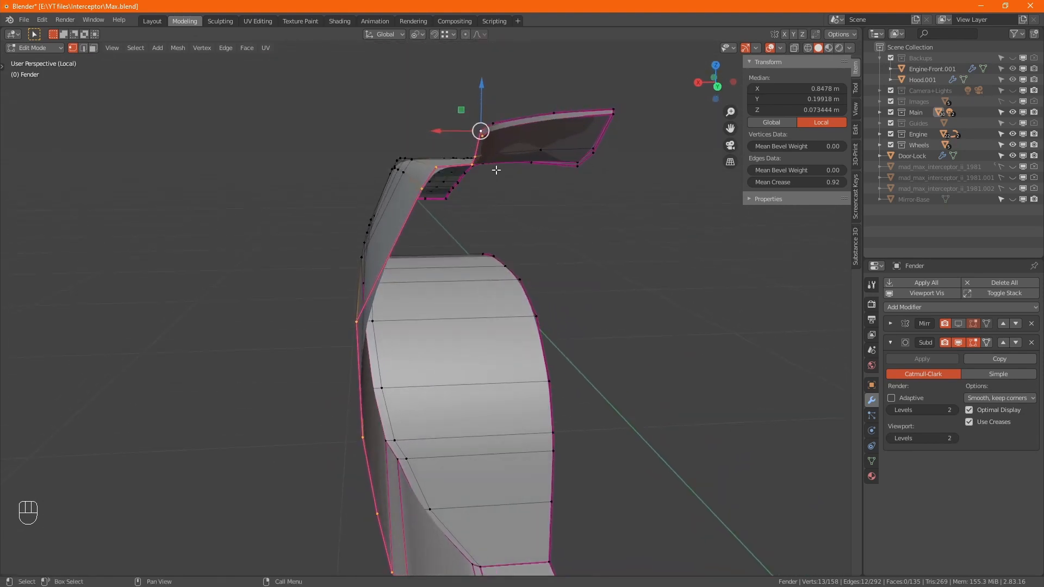
middle_click_drag(496, 170, 496, 229)
middle_click_drag(494, 278, 491, 223, "ctrl")
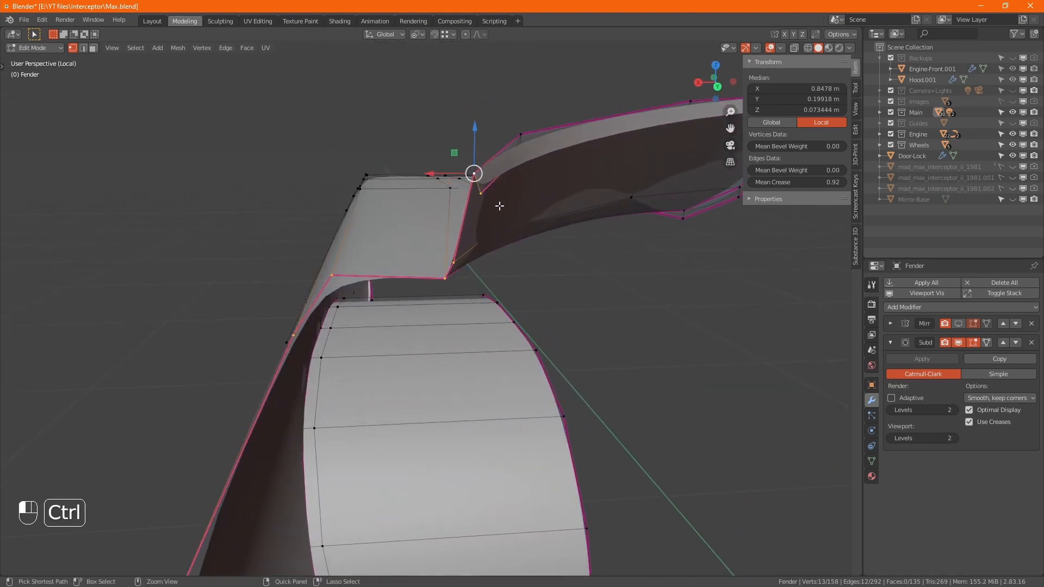
left_click(478, 200, "ctrl")
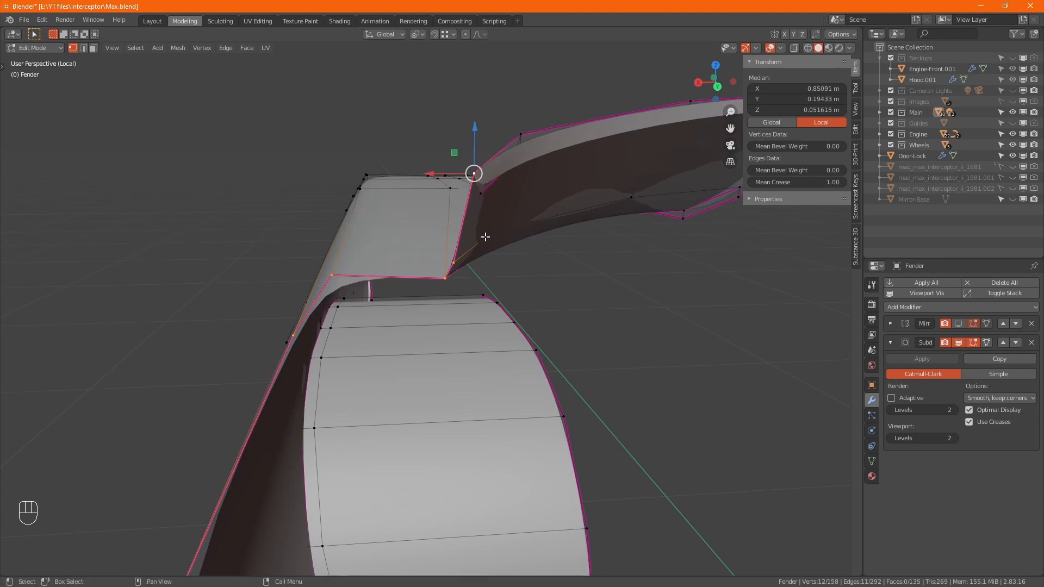
key("e")
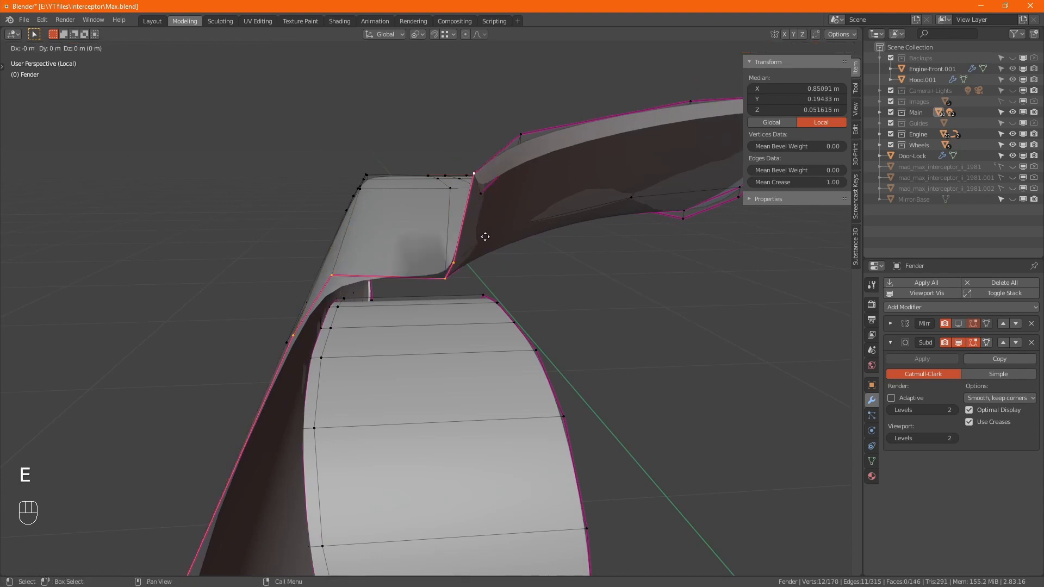
key("x")
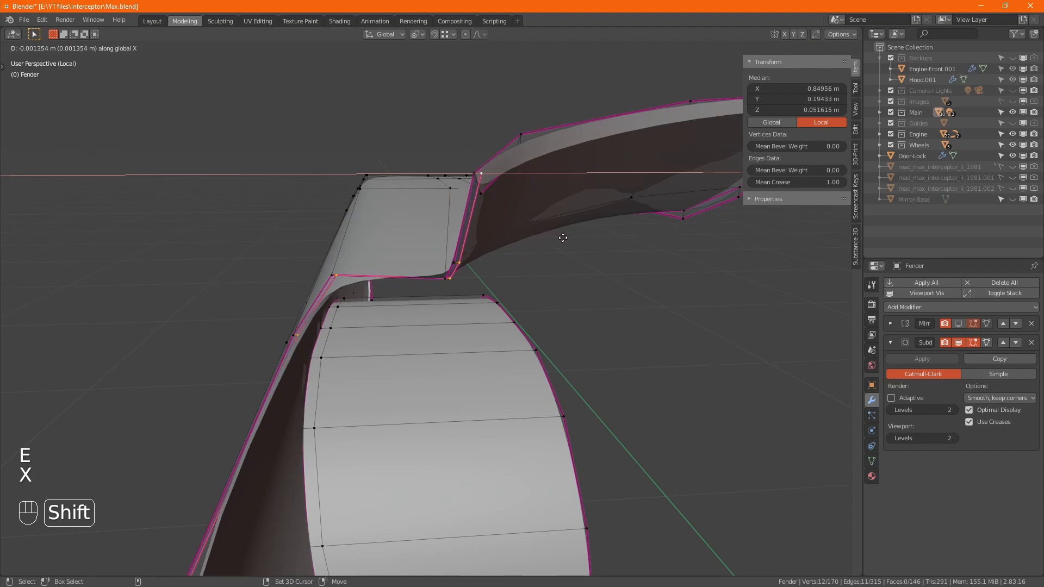
left_click(598, 238)
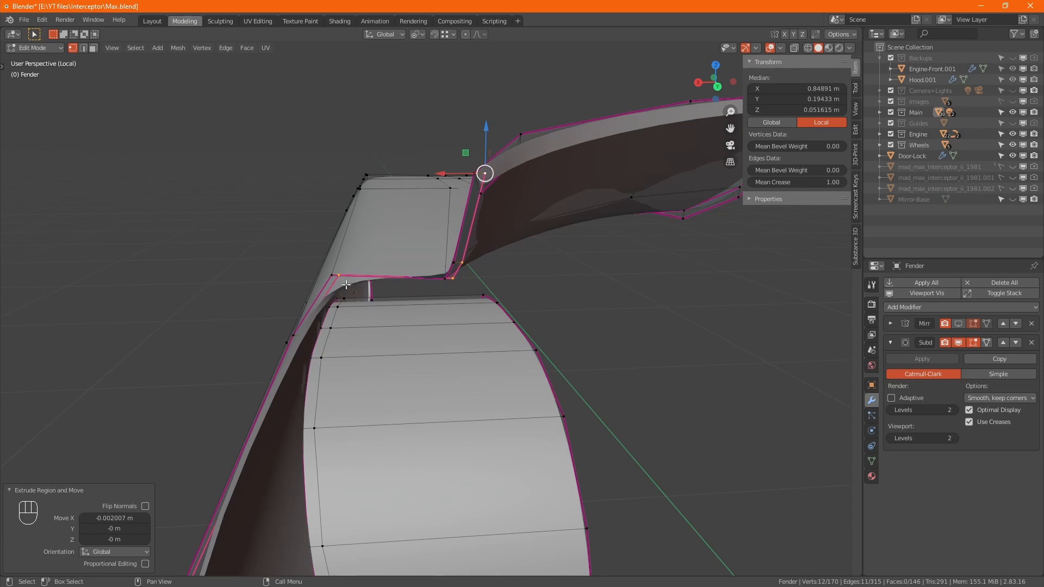
- Deselect the lower part of the new door-side lip and move its remaining upper edges slightly down along Z
scroll(346, 284, "down", 5)
left_click_drag(185, 481, 496, 285, "ctrl")
middle_click_drag(481, 331, 501, 457)
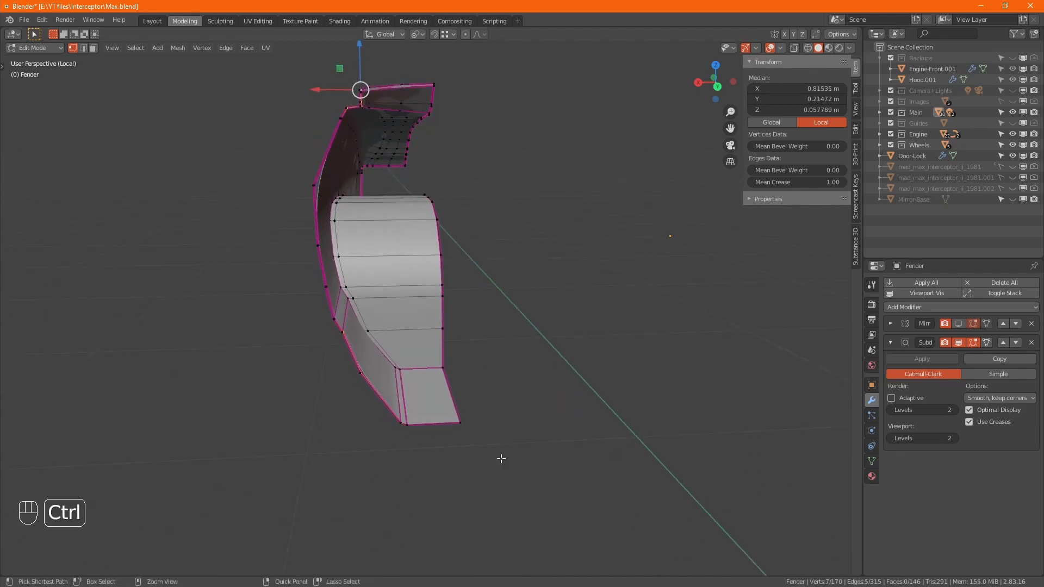
left_click_drag(534, 489, 304, 244, "ctrl")
middle_click_drag(303, 244, 419, 253)
key("KP_Decimal")
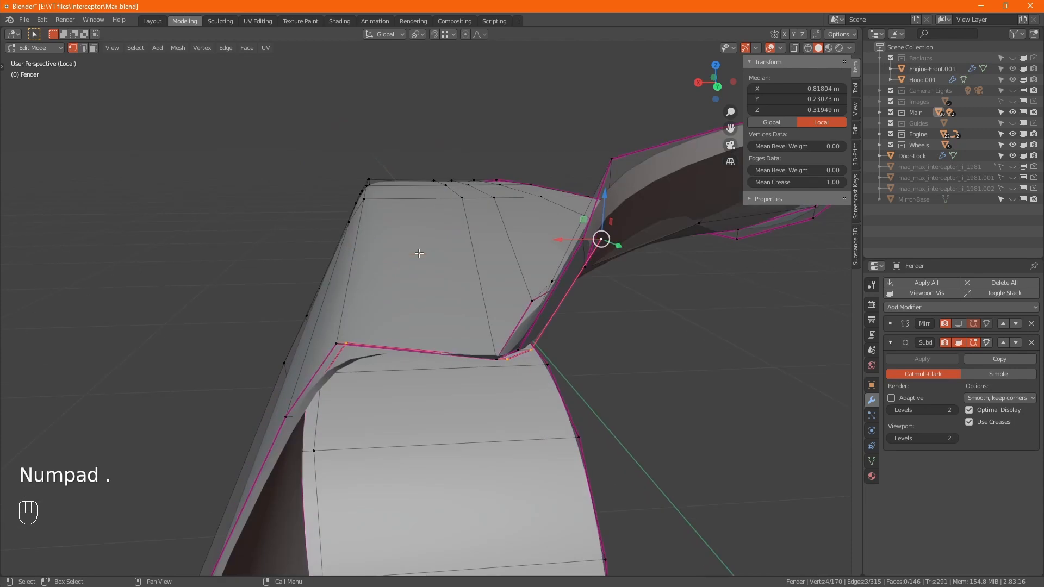
middle_click_drag(590, 286, 532, 247, "shift")
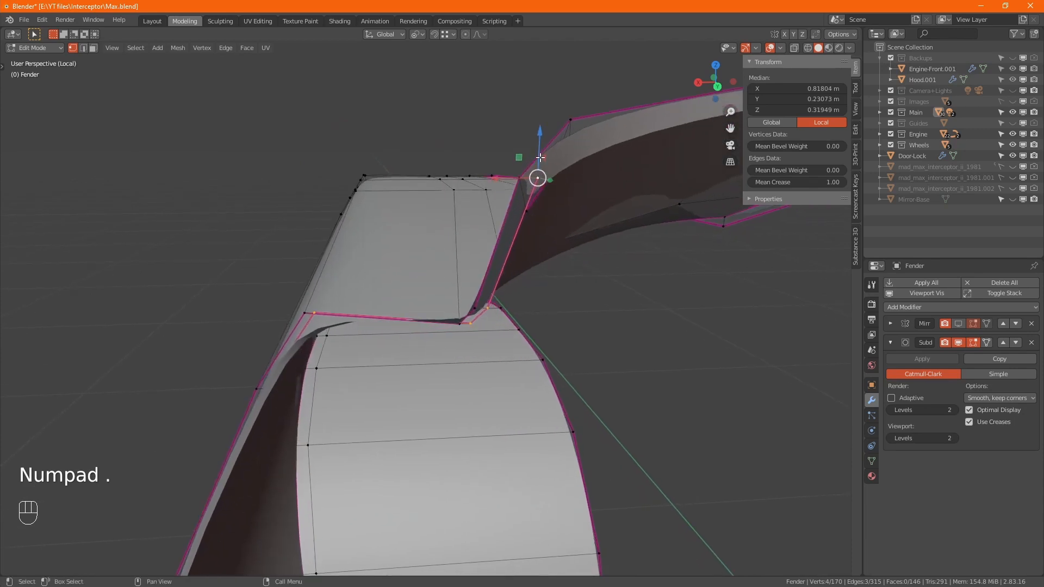
left_click_drag(540, 144, 540, 168)
- Snap the top inner vertex of the door-side lip onto the windshield lip's end vertex and merge all vertices by distance at 0.0001 m
left_click(536, 203)
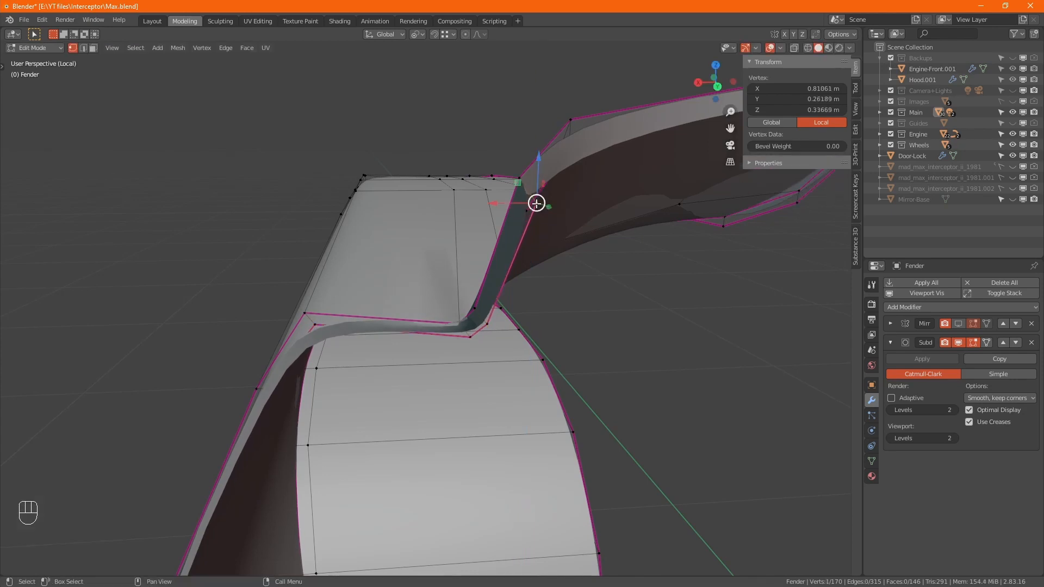
left_click_drag(537, 203, 527, 210, "ctrl")
key("a")
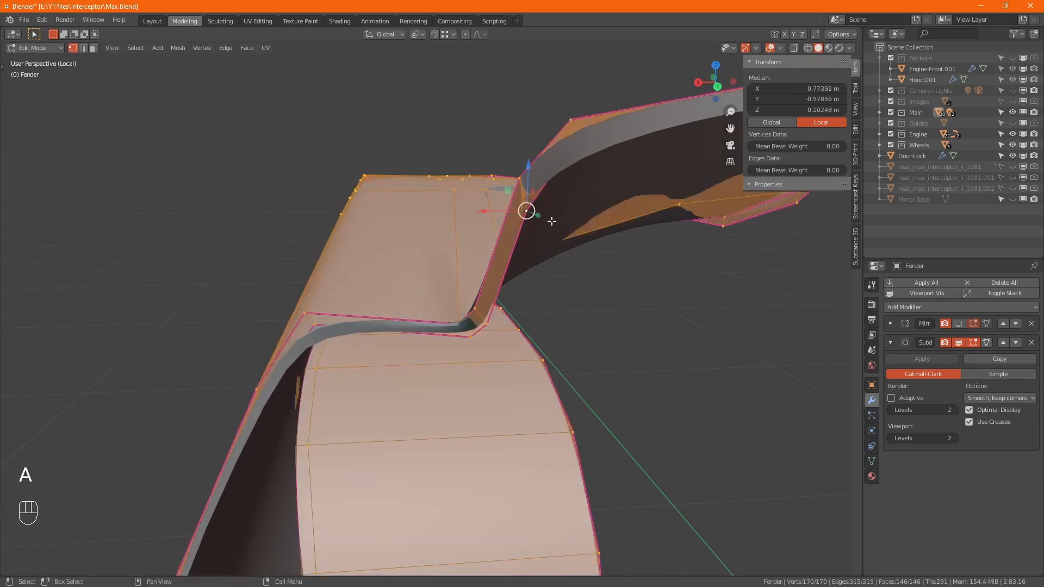
key("m")
left_click(552, 225)
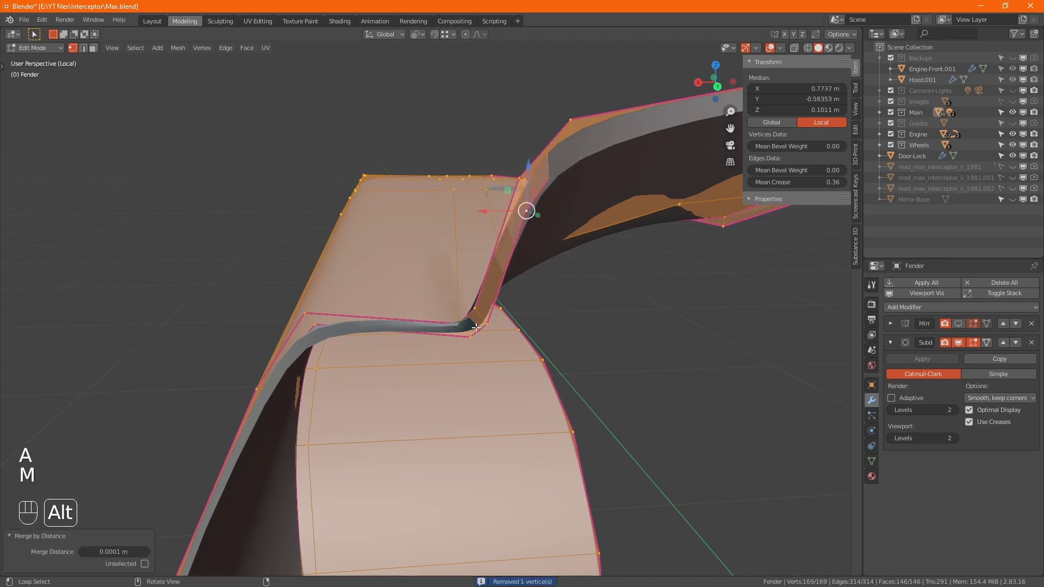
- Select the short lip edge where the door-side border meets the raised windshield corner and set its crease to 1
middle_click_drag(526, 212, 574, 384, "alt")
left_click(559, 355)
key("alt+z")
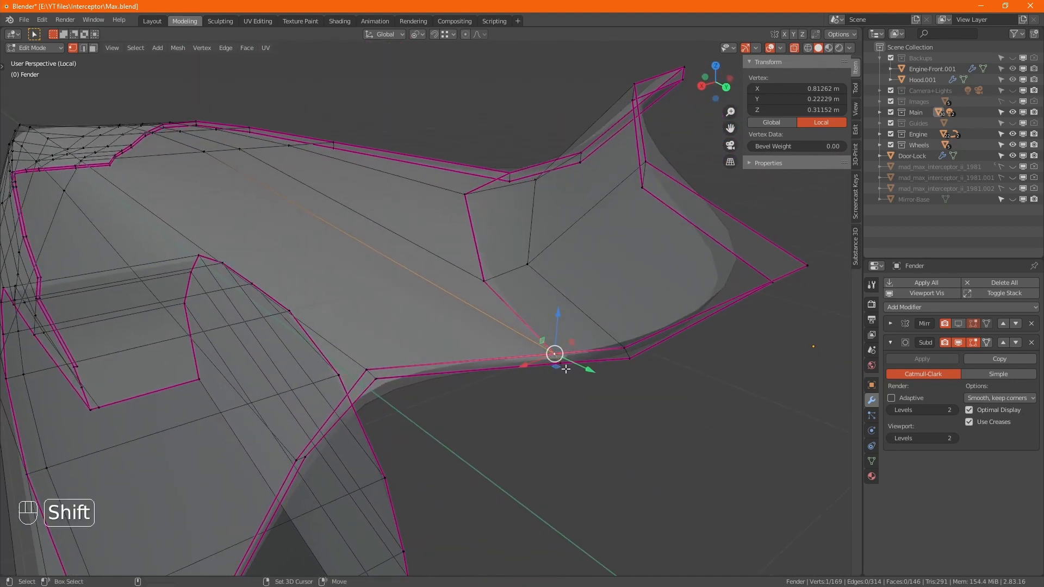
left_click(563, 367, "shift")
left_click(806, 182)
type("0.0")
key("Return")
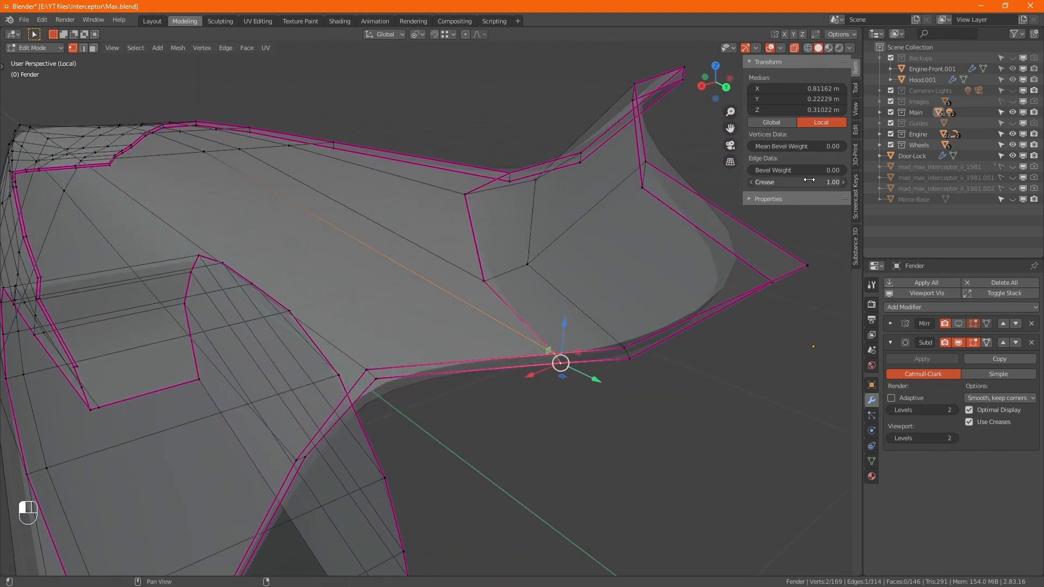
- Turn X-ray off, select the short lip edge at the raised corner's rear tip, and set its crease to 1
key("alt+z")
scroll(583, 430, "down", 3)
middle_click_drag(583, 430, 475, 312)
left_click_drag(603, 239, 558, 173)
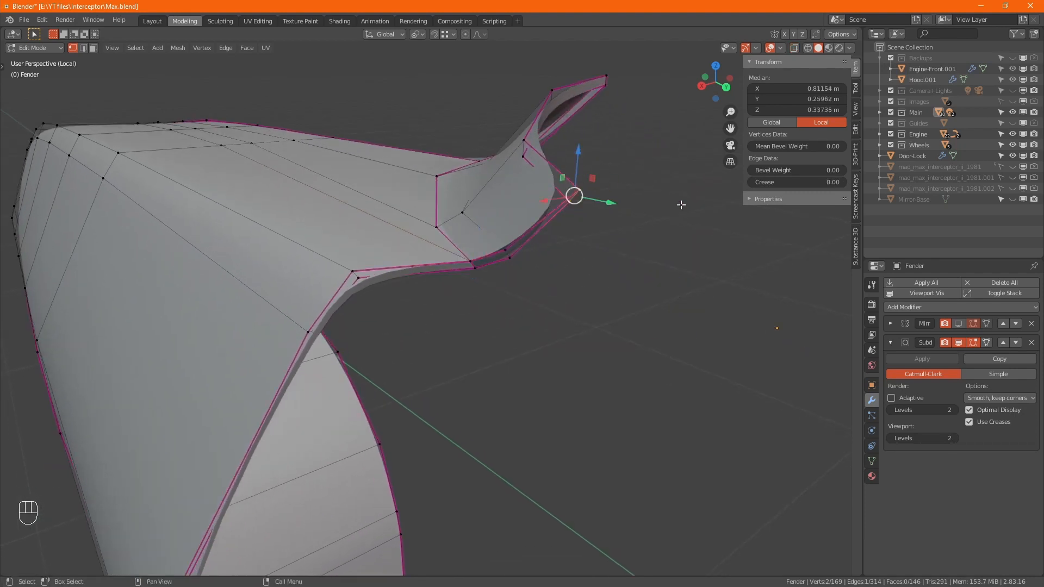
left_click(779, 181)
type("1")
key("Return")
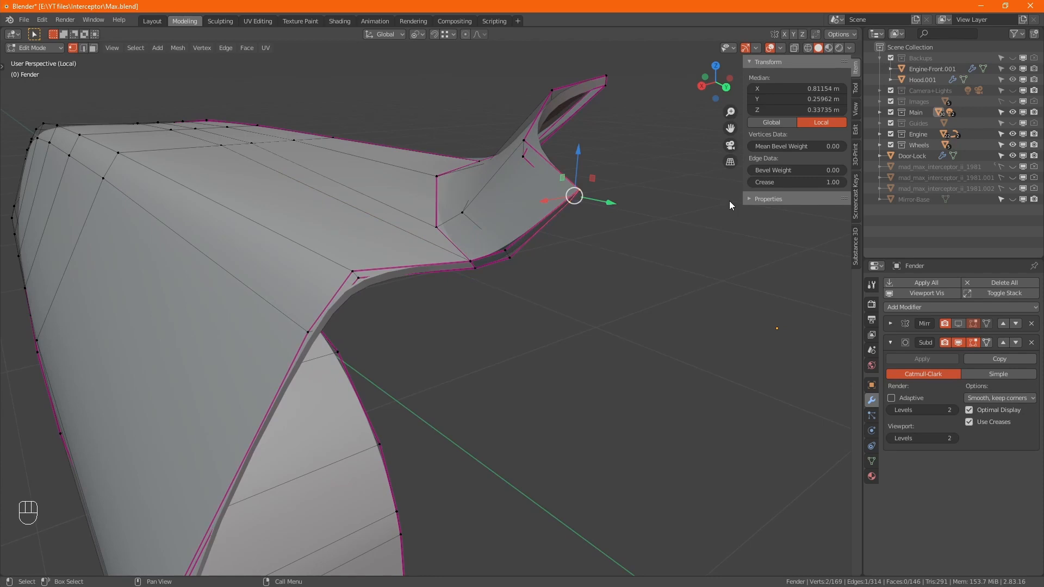
- Inspect the lips around the fender's windshield corner and follow the door-side border down to the lower tip
middle_click_drag(562, 278, 538, 264, "alt")
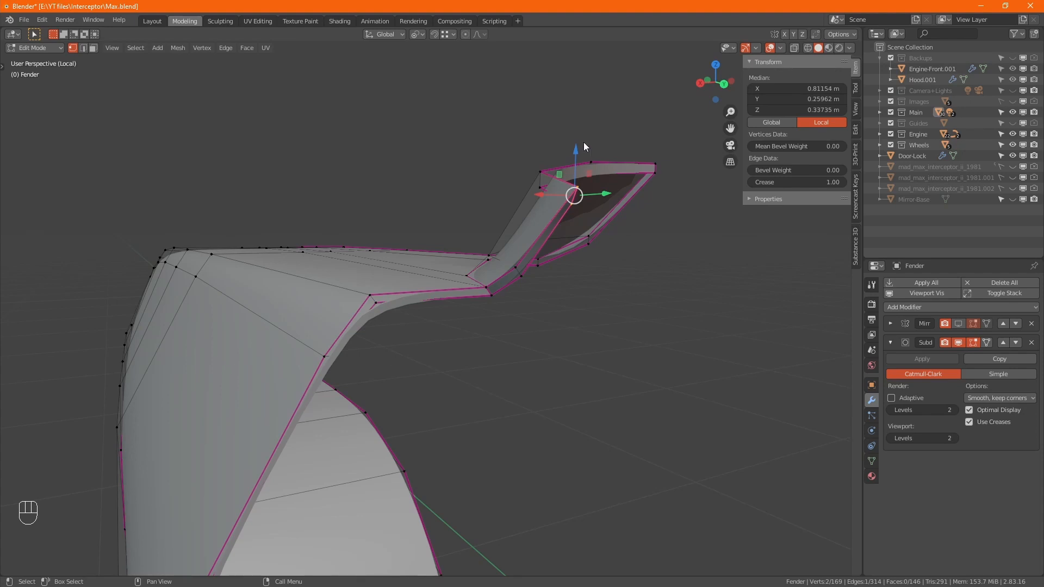
left_click_drag(599, 218, 490, 320, "alt")
left_click_drag(562, 279, 592, 299, "alt")
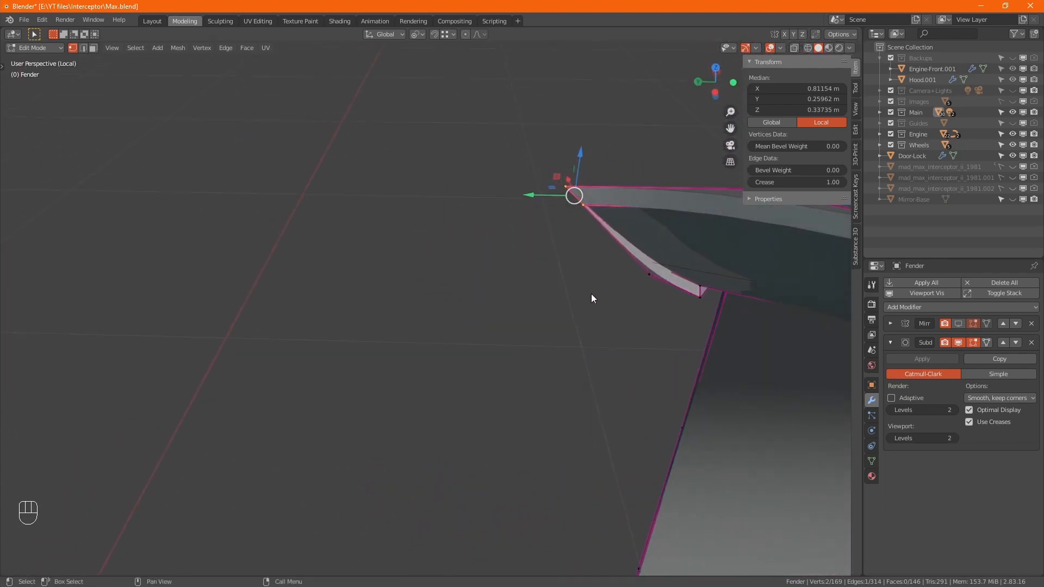
left_click(707, 298)
left_click_drag(524, 313, 658, 315, "alt")
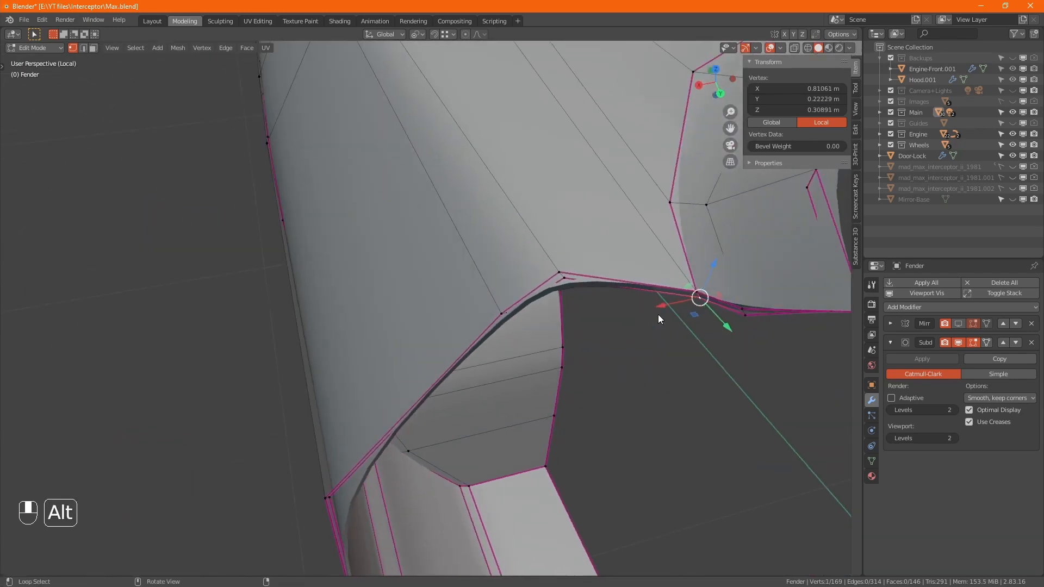
middle_click_drag(535, 341, 492, 237)
scroll(488, 305, "down", 3)
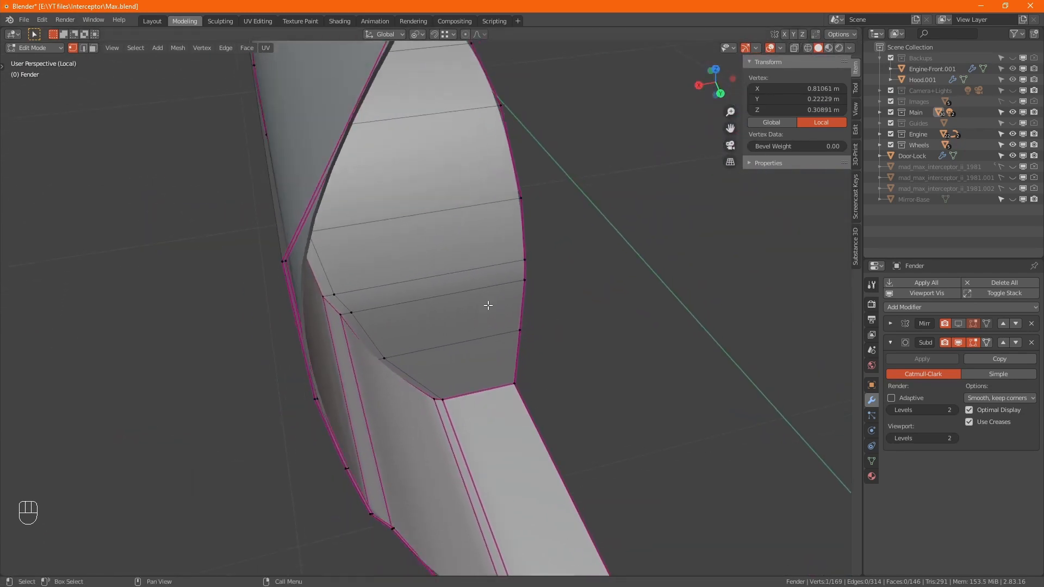
middle_click_drag(529, 389, 402, 109)
- Frame the fender's lower tip and move the inner end vertex of the door-side lip up about 0.008 m along Z
left_click(535, 404)
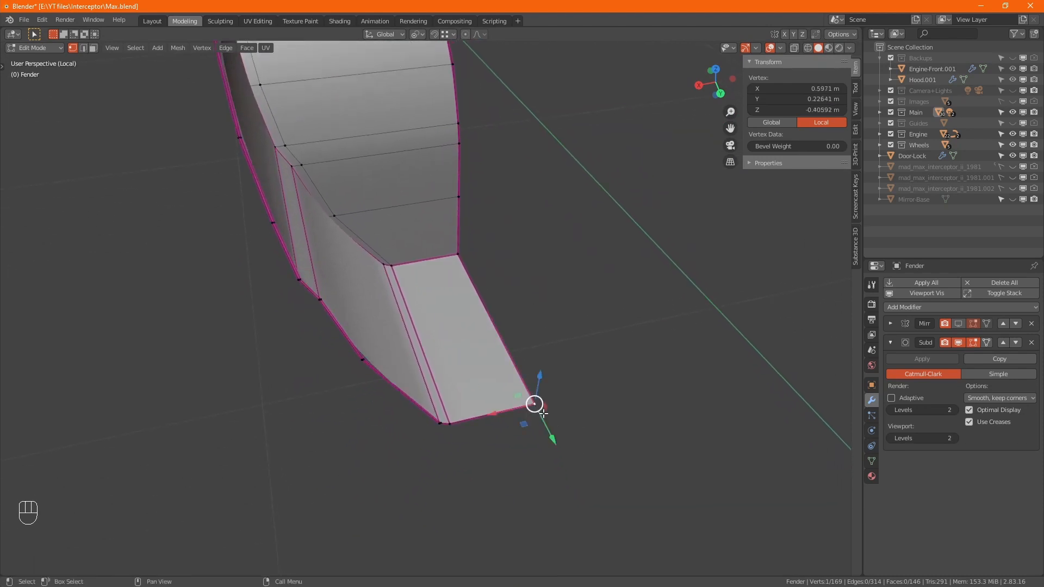
left_click(440, 423, "ctrl")
key("KP_Decimal")
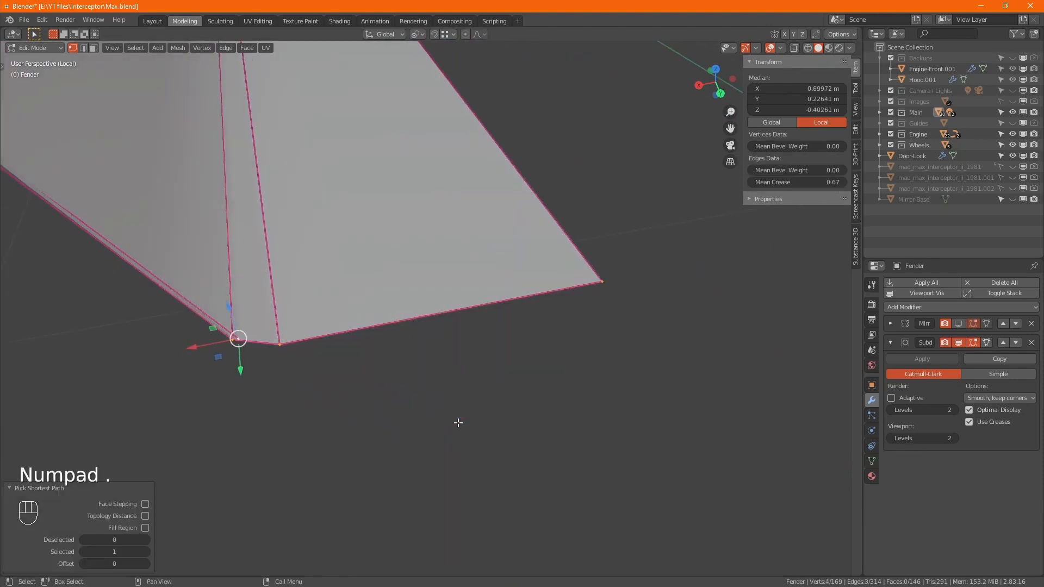
middle_click_drag(572, 430, 567, 343, "alt")
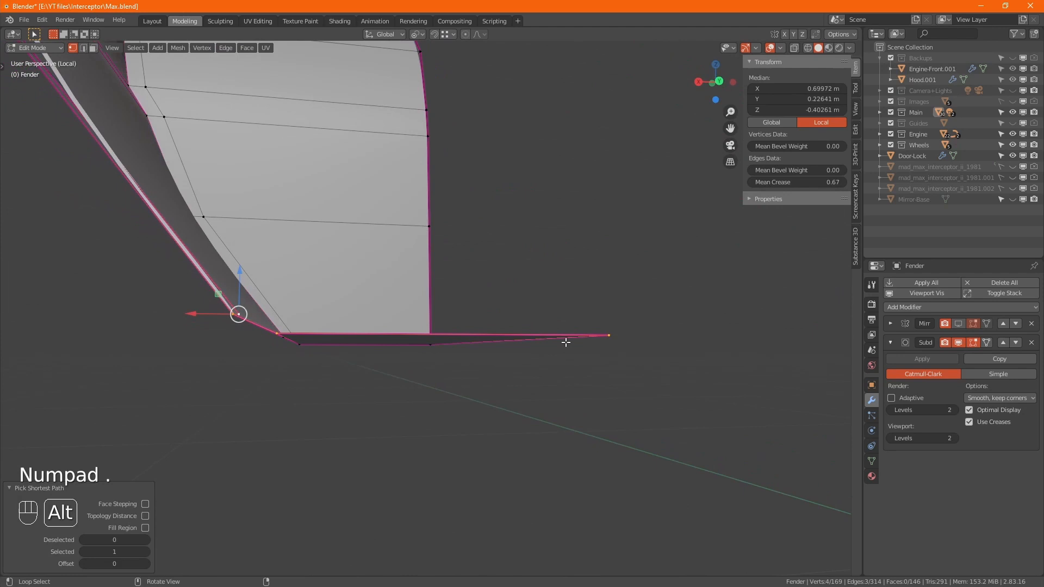
left_click(238, 314)
key("g")
key("z")
left_click(243, 273)
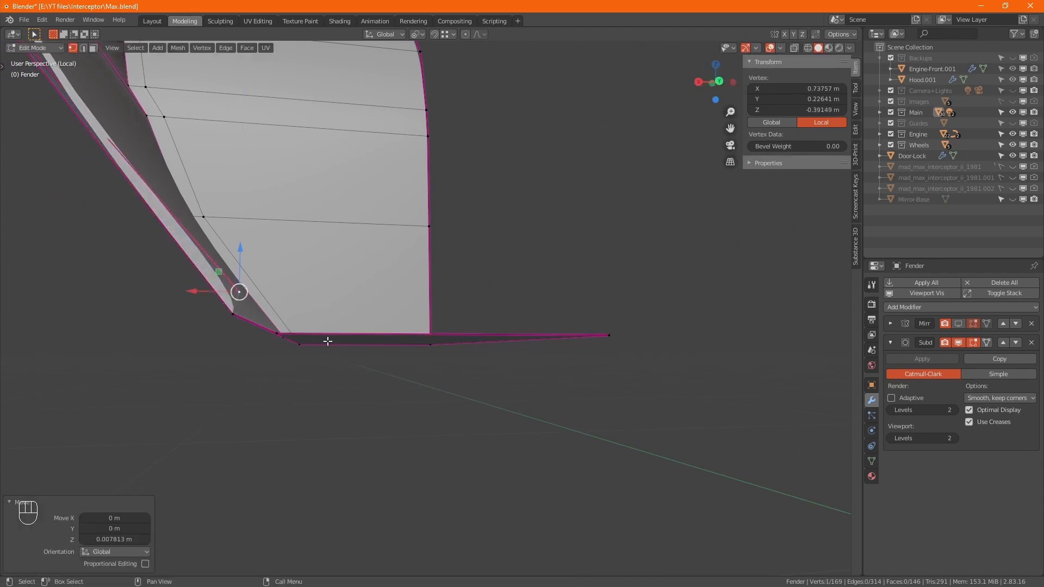
- Select the lower tip's border from its inner corner to the door-side lip and extrude it to the lip's inner end vertex
left_click(622, 335)
middle_click_drag(622, 335, 271, 353, "alt")
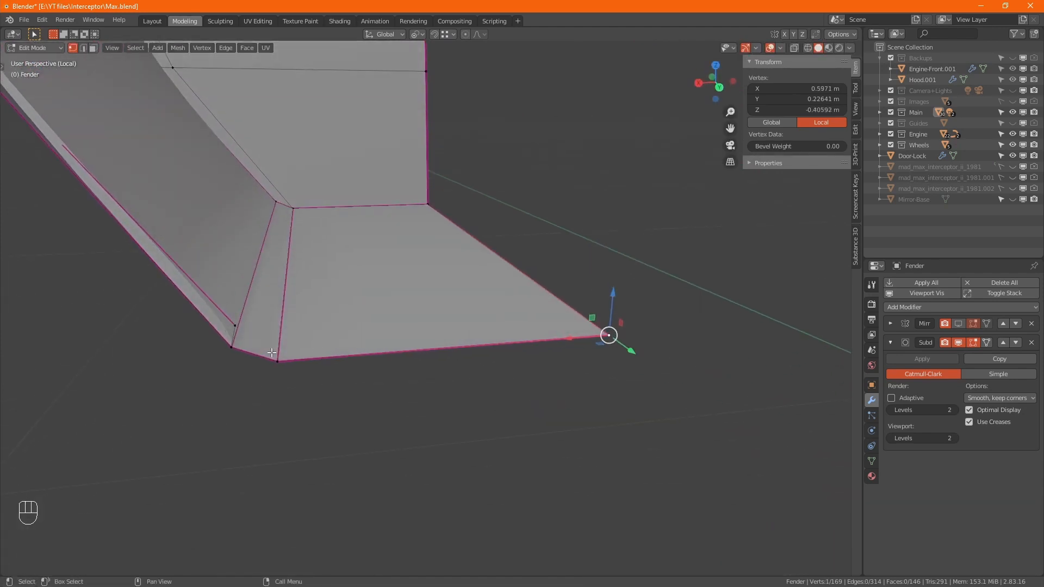
left_click(231, 347, "ctrl")
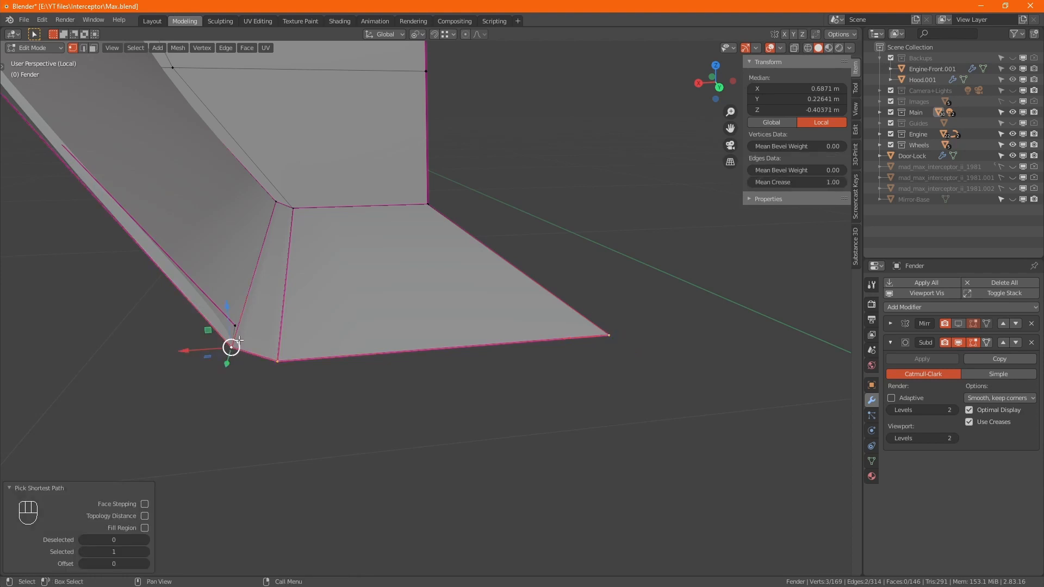
key("e")
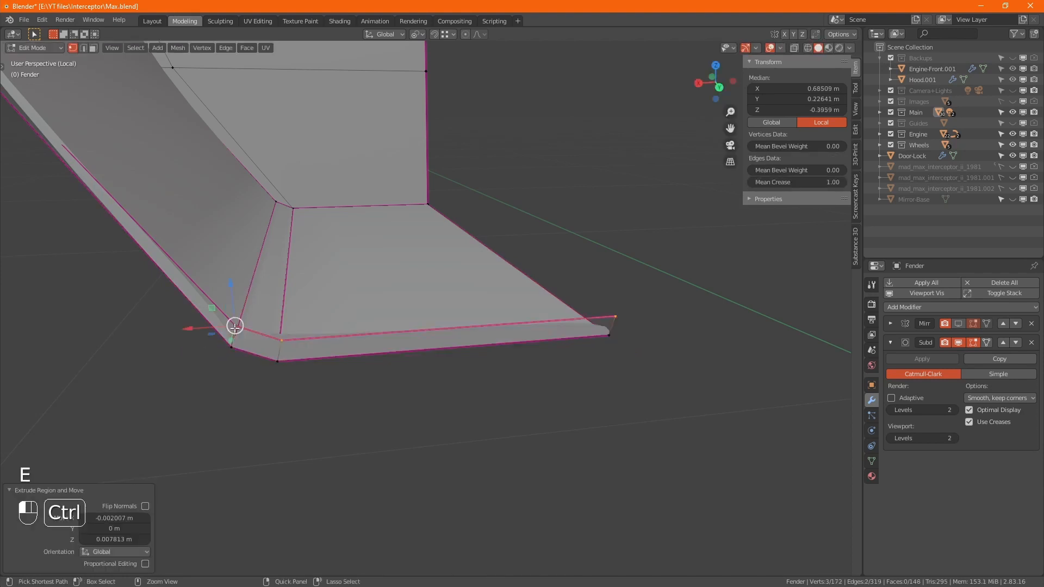
left_click(308, 359)
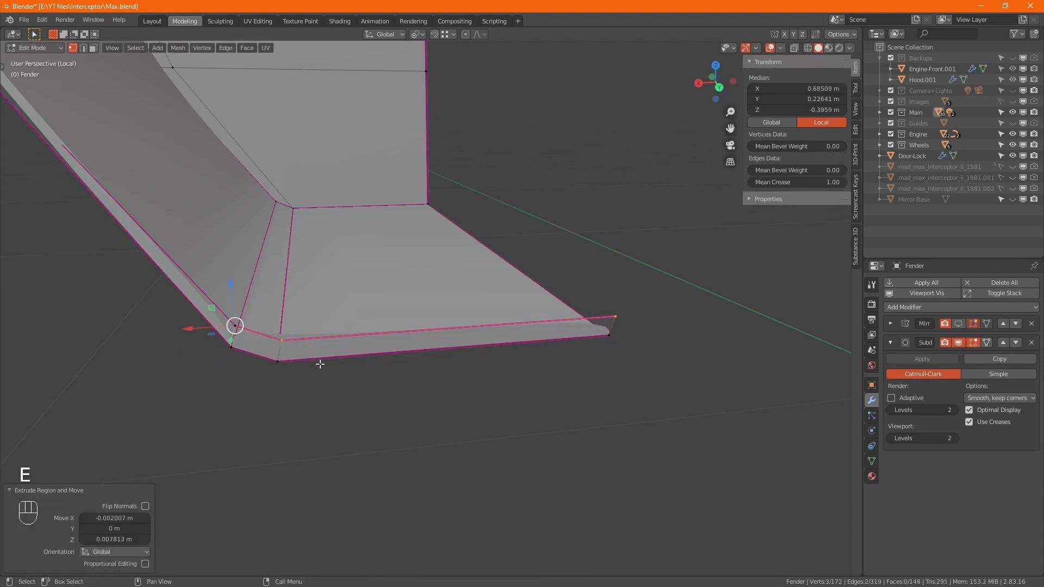
- Scale the new bottom lip's inner edge slightly along X to align its end, and merge all vertices by distance
key("s")
key("x")
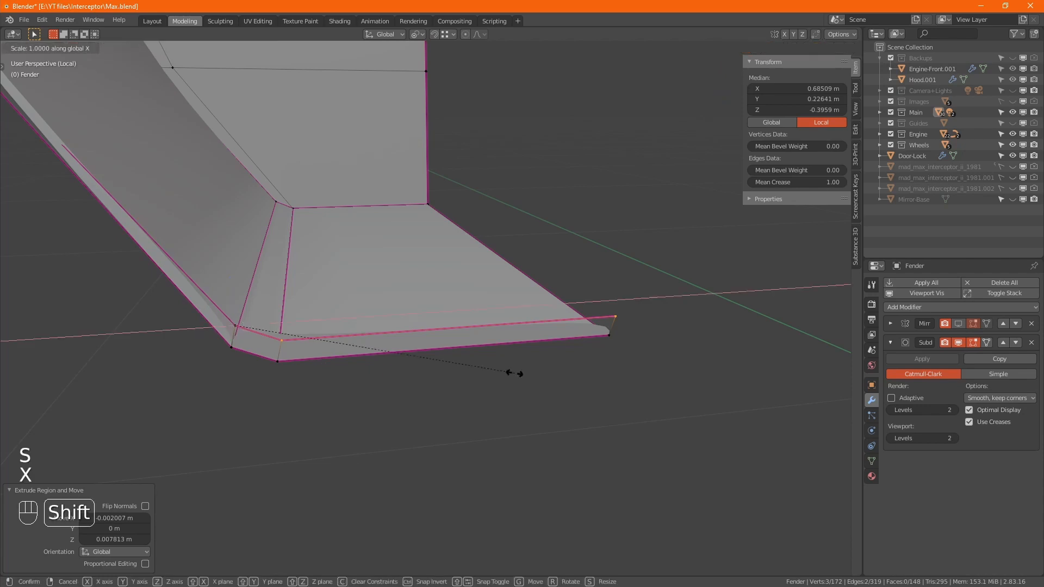
left_click(459, 365)
key("a")
key("m")
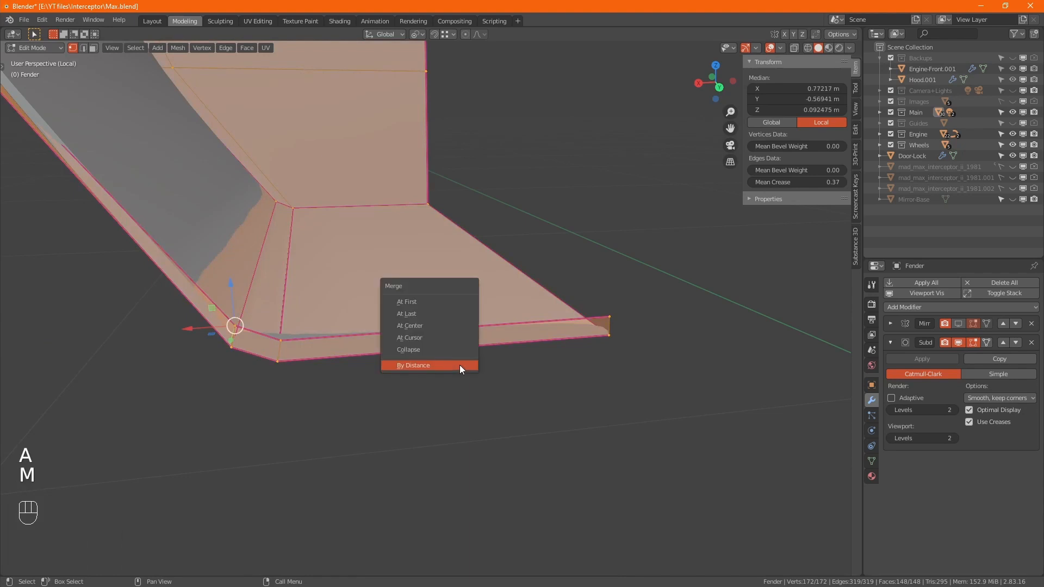
left_click(459, 365)
- Select the short edge at the inner end of the bottom lip and set its crease to 1
left_click(635, 337)
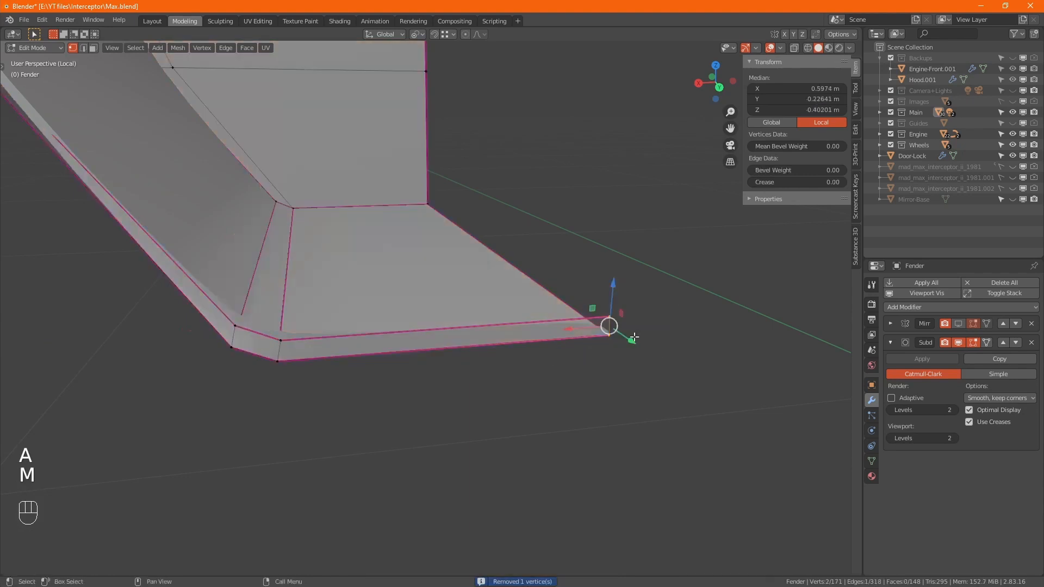
left_click(789, 183)
key("Return")
scroll(382, 348, "down", 5)
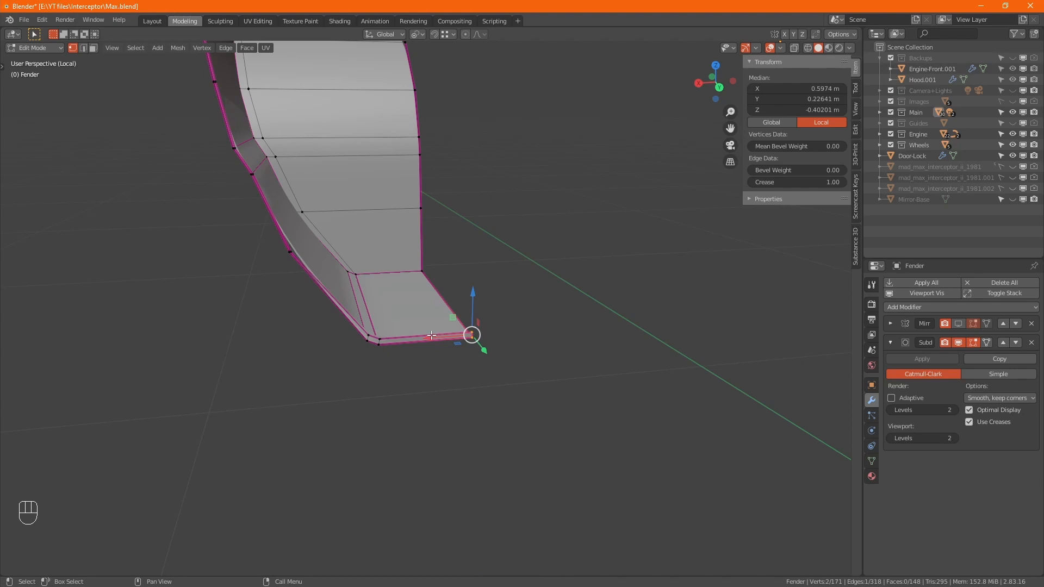
- Select the edges where the bottom and door-side lips meet, set their mean crease to 1, and check the fender in Object Mode
left_click_drag(392, 358, 361, 328)
middle_click_drag(360, 328, 397, 361, "alt")
left_click(780, 182)
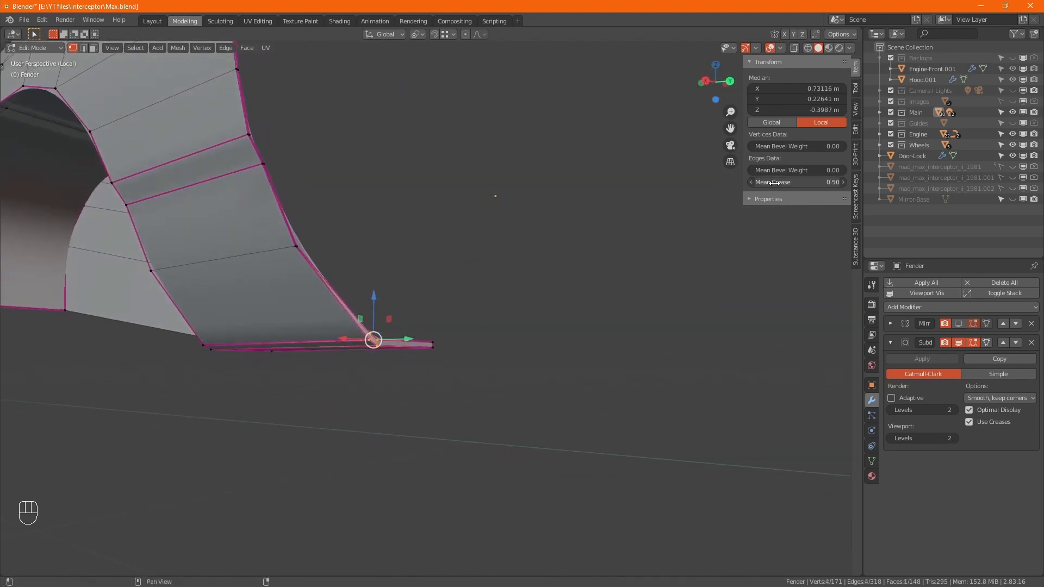
type("1.")
key("Tab")
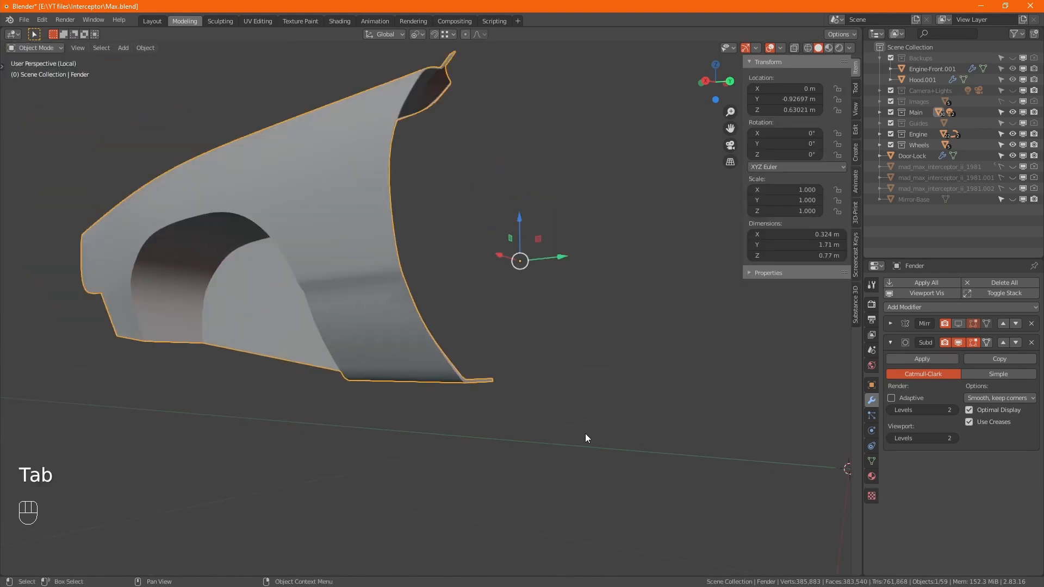
scroll(395, 306, "up", 4)
key("Tab")
- Select the door-side lip's inner edge from its lower part up to the top bend and move it about 0.007 m inward along X
middle_click_drag(415, 349, 362, 366, "alt")
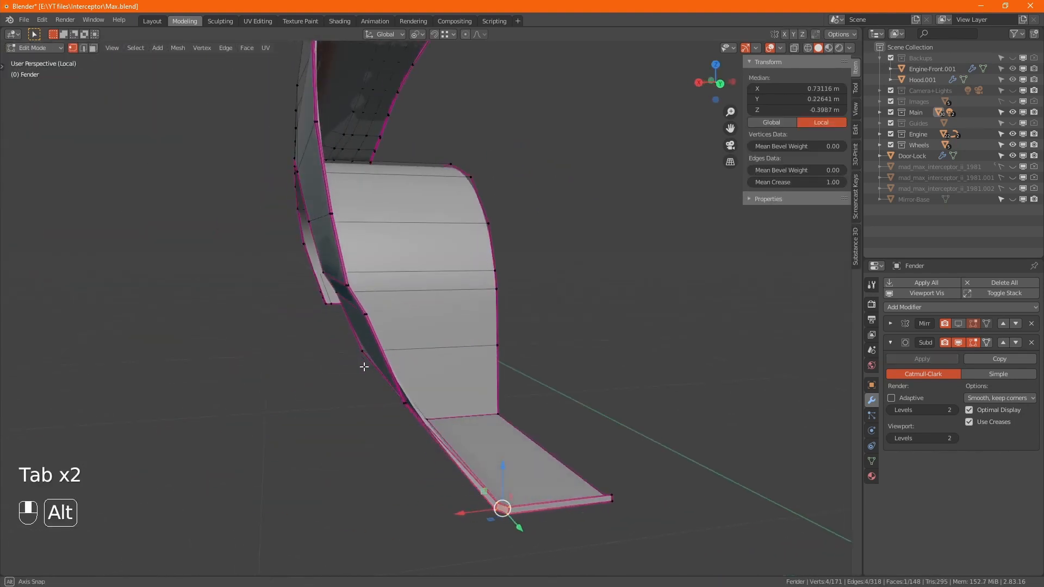
scroll(368, 313, "up", 3)
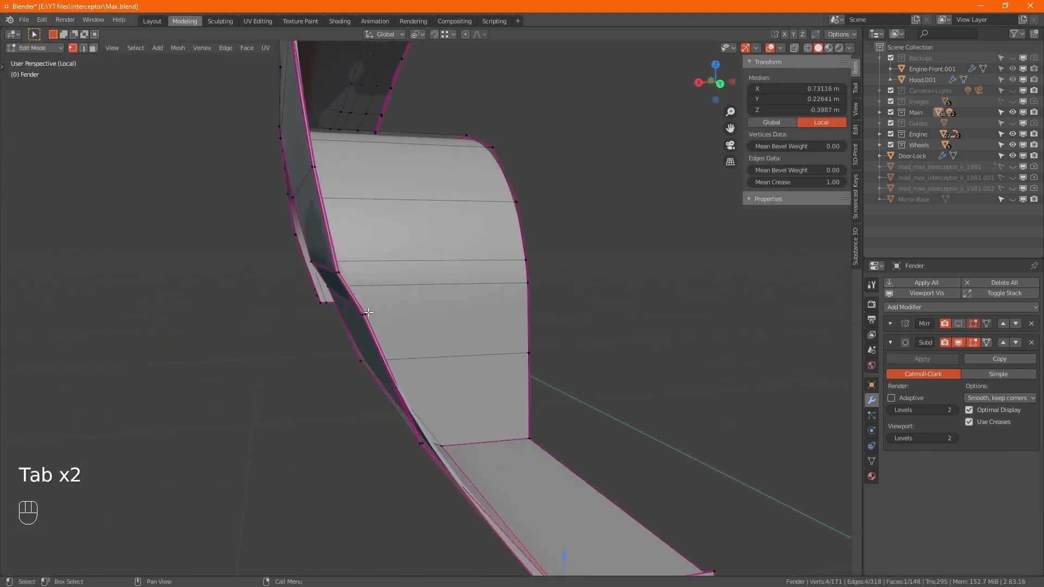
left_click(340, 268)
left_click(421, 443, "ctrl")
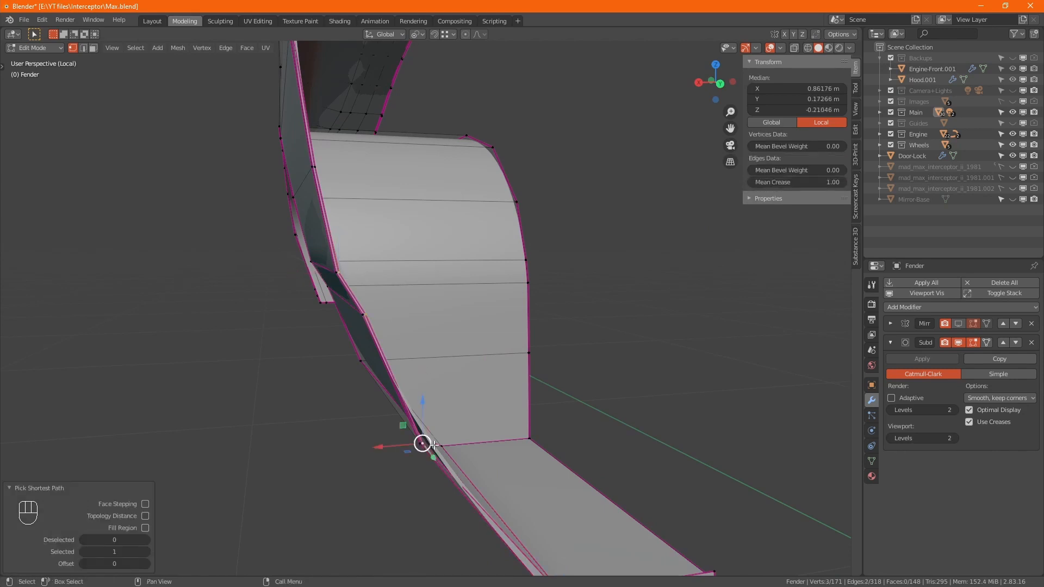
middle_click_drag(421, 443, 455, 451, "alt")
middle_click_drag(462, 306, 373, 303)
scroll(373, 303, "up", 3)
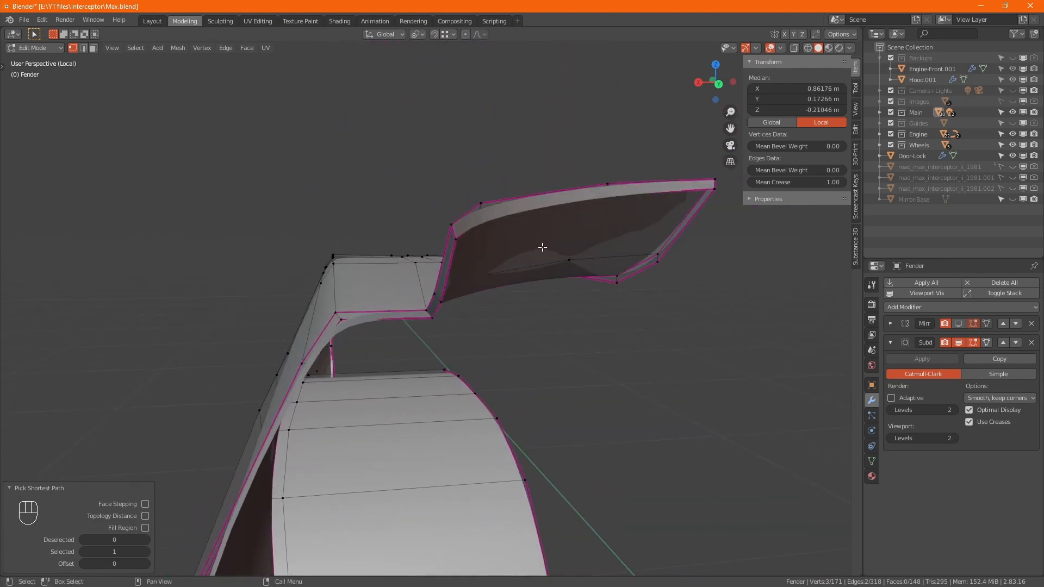
middle_click_drag(442, 362, 360, 271)
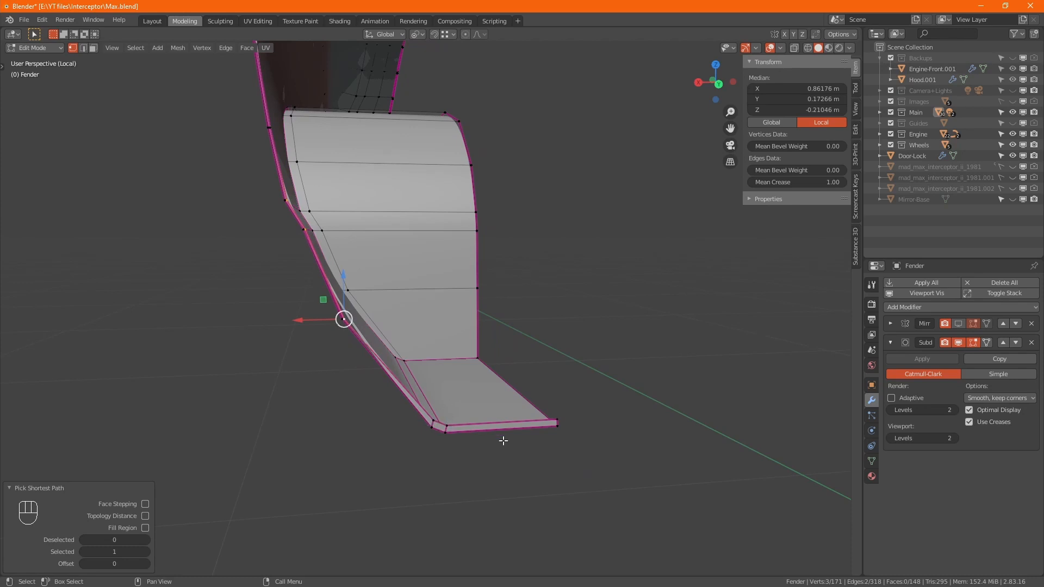
middle_click_drag(342, 250, 370, 430, "shift")
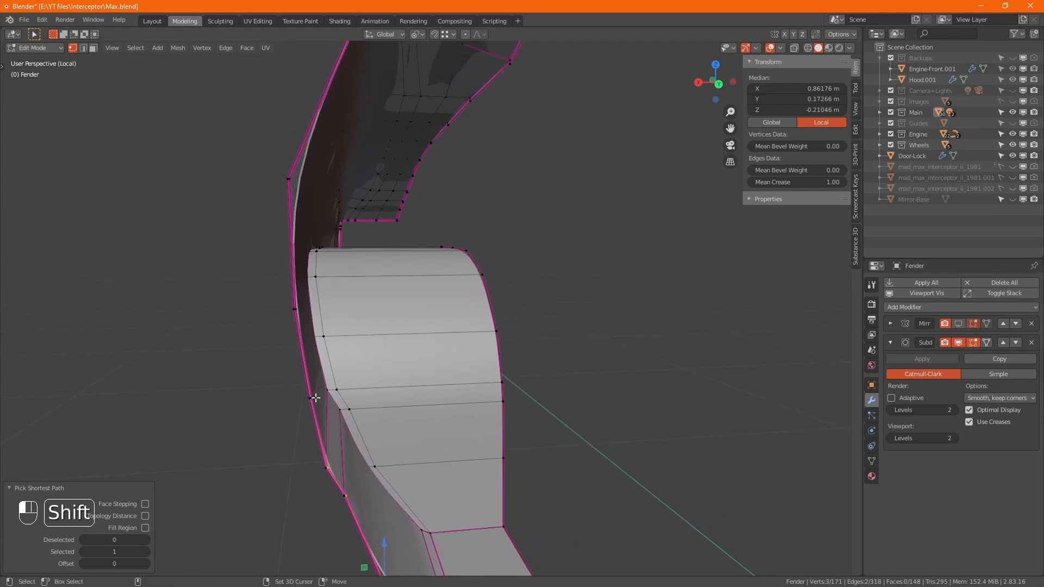
left_click(314, 398, "shift")
left_click(298, 307, "shift")
middle_click_drag(298, 203, 307, 345, "shift")
left_click(294, 273, "ctrl")
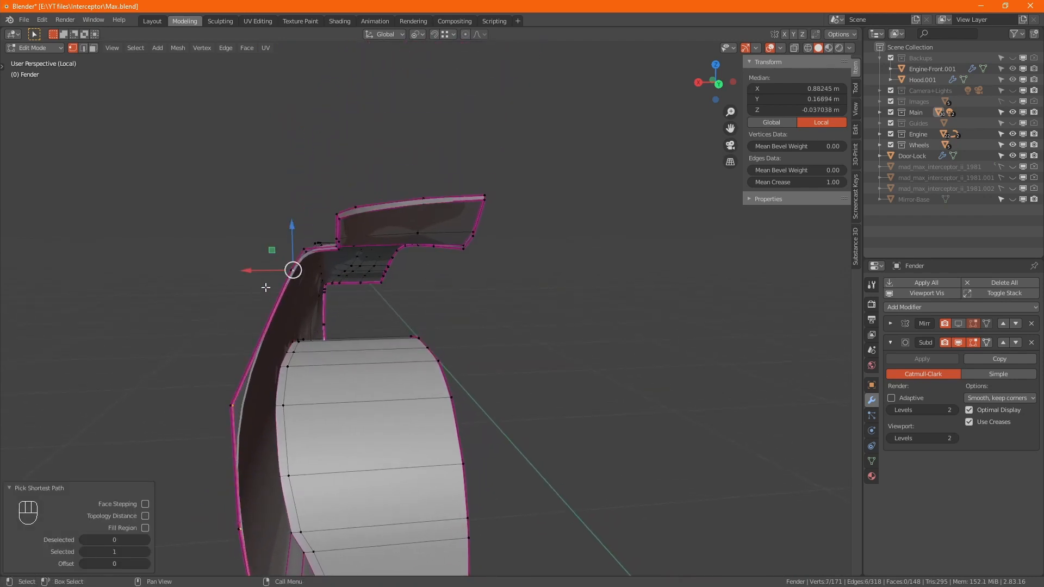
key("g")
key("x")
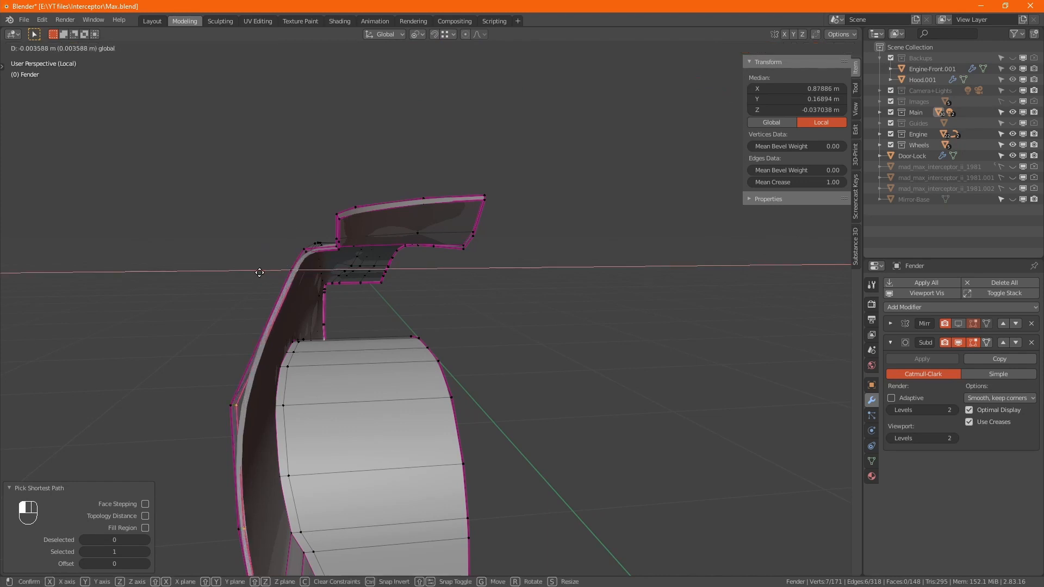
left_click(262, 273)
- Select the lip vertex at the door-side border's top bend, lower it about 0.002 m along Z, and check the fender in Object Mode
scroll(306, 250, "up", 1)
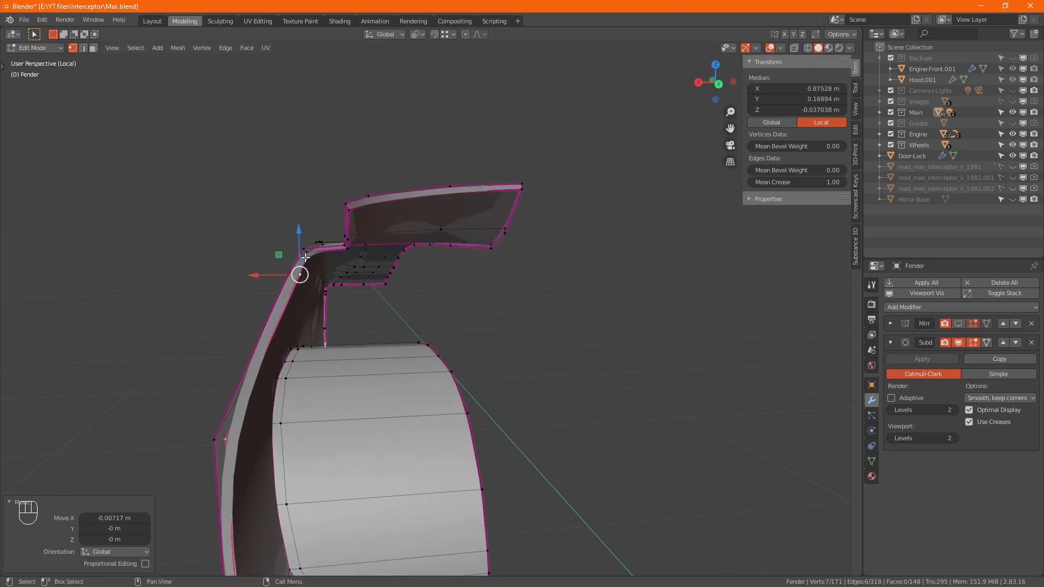
left_click(306, 256)
key("alt+z")
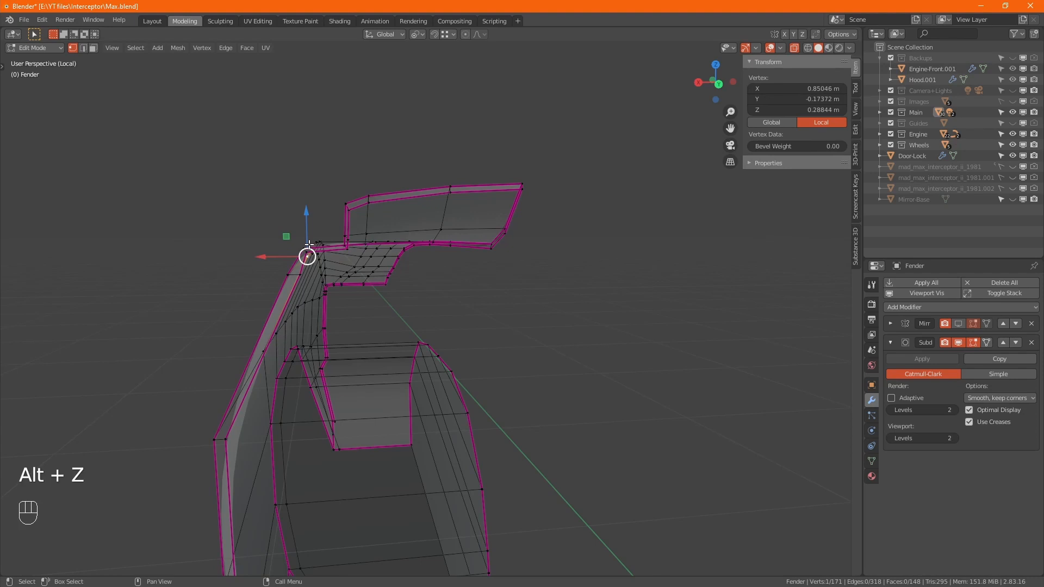
left_click(307, 253)
key("KP_Decimal")
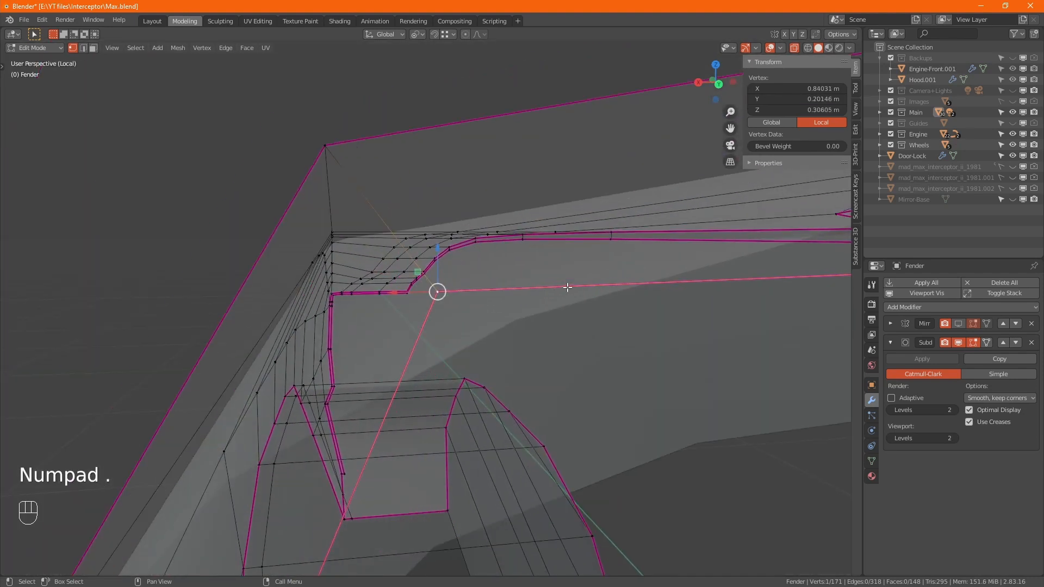
mouse_move(567, 287)
middle_mouse_down()
mouse_move(622, 275)
mouse_move(639, 286)
mouse_move(437, 255)
mouse_move(466, 256)
middle_mouse_up()
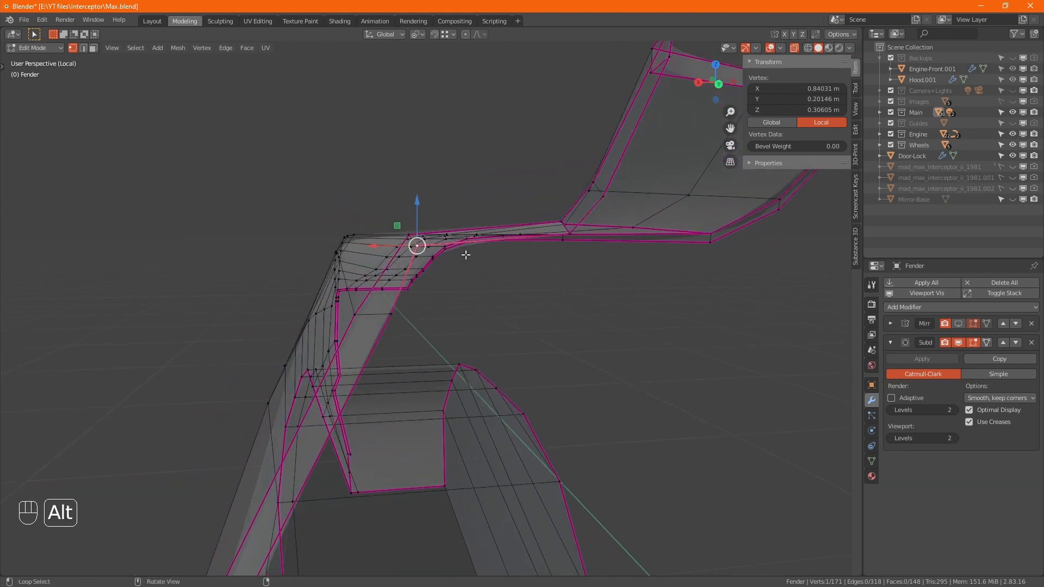
key("alt+z")
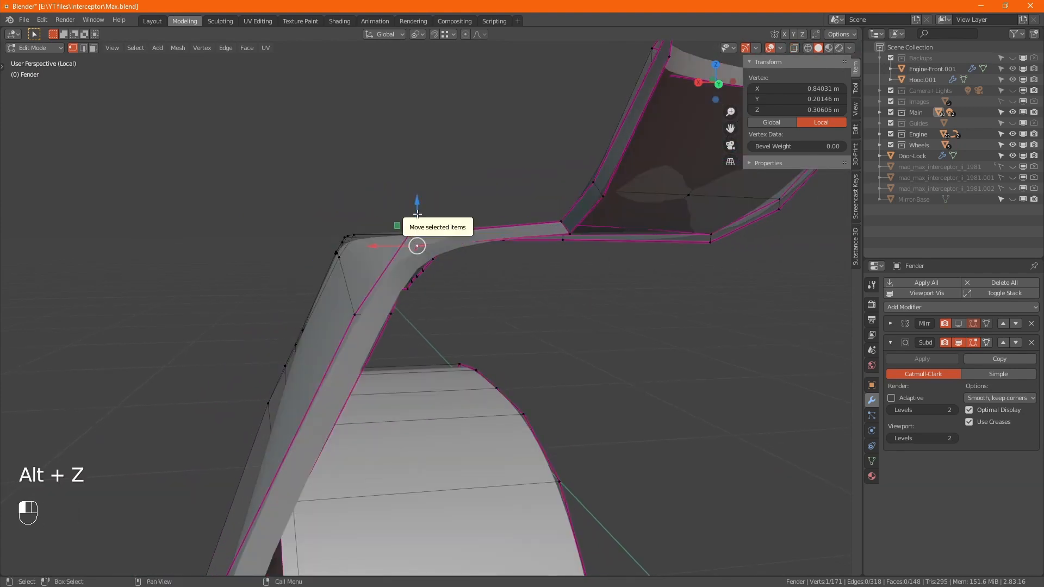
left_click_drag(419, 213, 415, 252)
key("alt+z")
key("Tab")
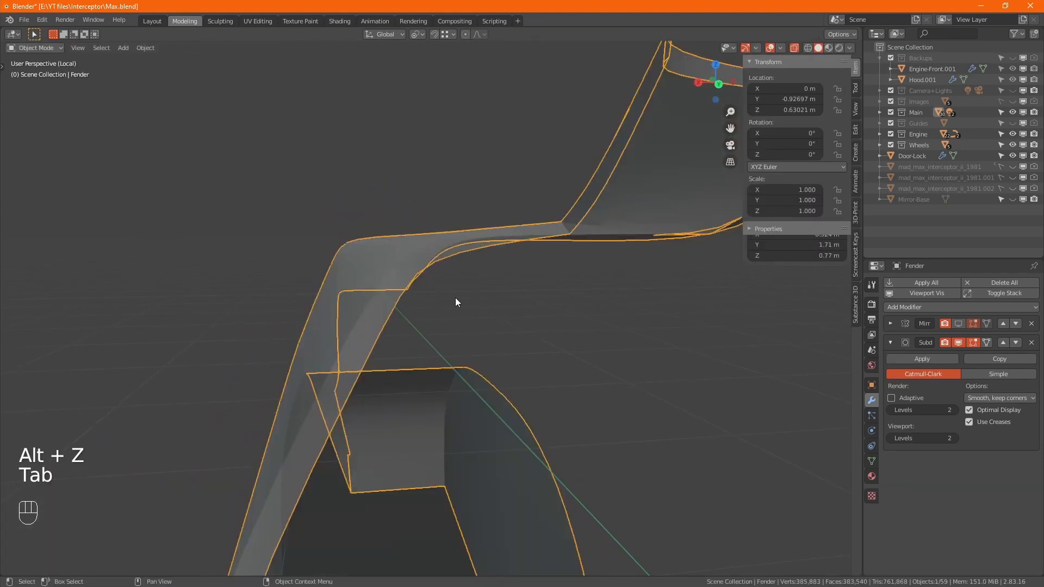
key("alt+z")
mouse_move(492, 292)
middle_mouse_down()
mouse_move(551, 310)
mouse_move(492, 325)
mouse_move(515, 325)
mouse_move(483, 296)
mouse_move(528, 258)
mouse_move(545, 272)
mouse_move(526, 272)
middle_mouse_up()
scroll(495, 293, "down", 4)
scroll(530, 259, "up", 4)
- Select the inner edge path of the raised flap's upper lip and shift it about 0.0015 m along Y and 0.0024 m up in Z
key("Tab")
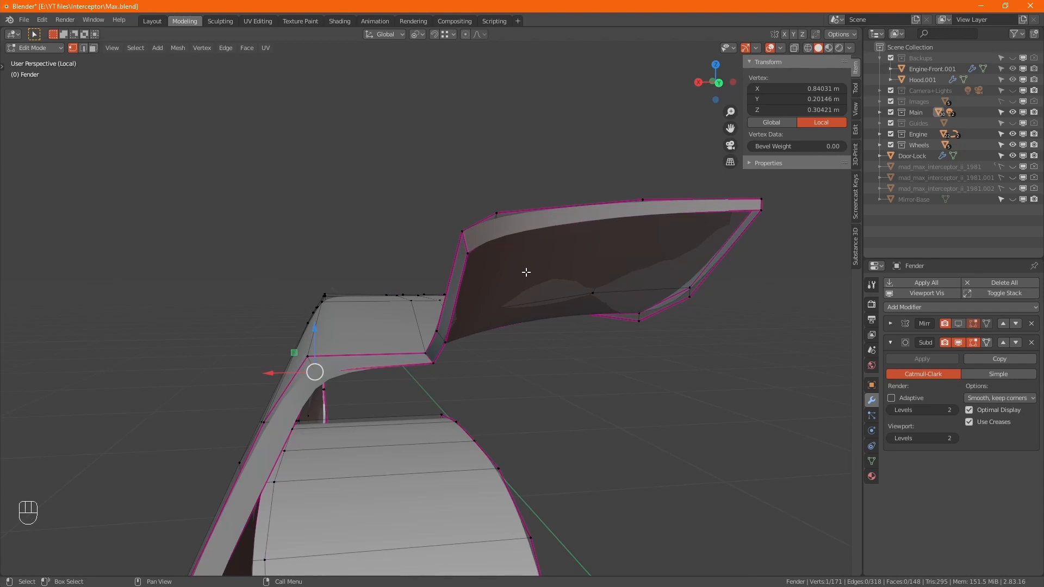
left_click(471, 253)
left_click(765, 211, "ctrl")
middle_click_drag(765, 263, 570, 330, "alt")
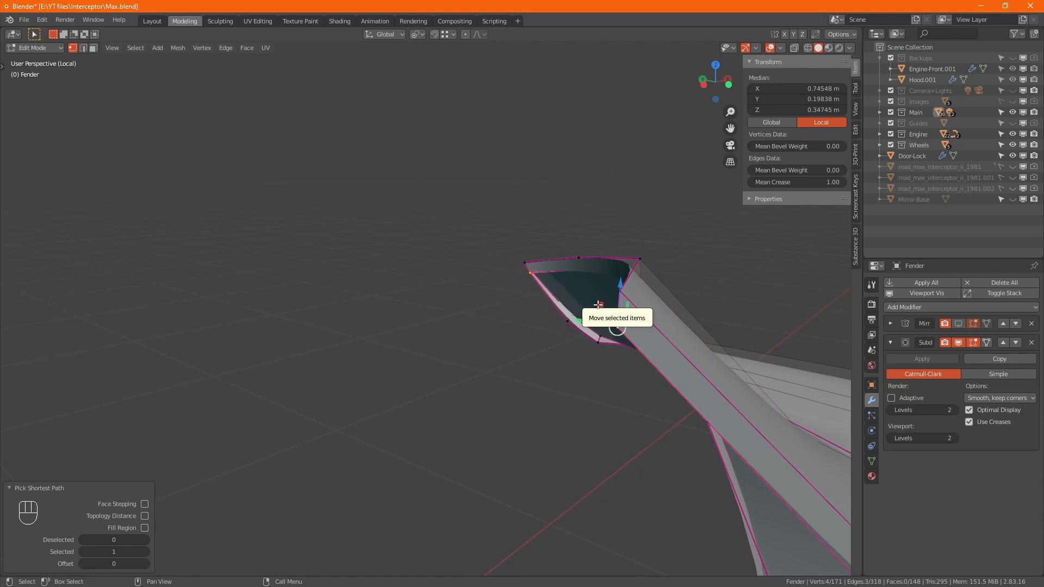
mouse_move(618, 352)
middle_mouse_down("alt")
mouse_move(634, 345)
mouse_move(611, 338)
mouse_move(625, 350)
middle_mouse_up("alt")
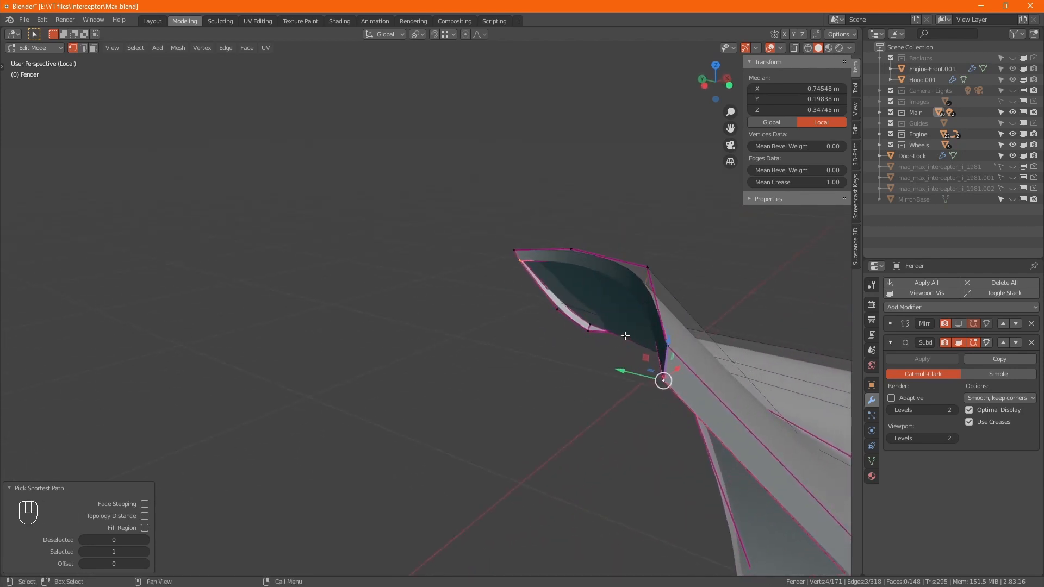
left_click_drag(647, 357, 637, 336)
middle_click_drag(515, 340, 715, 315, "alt")
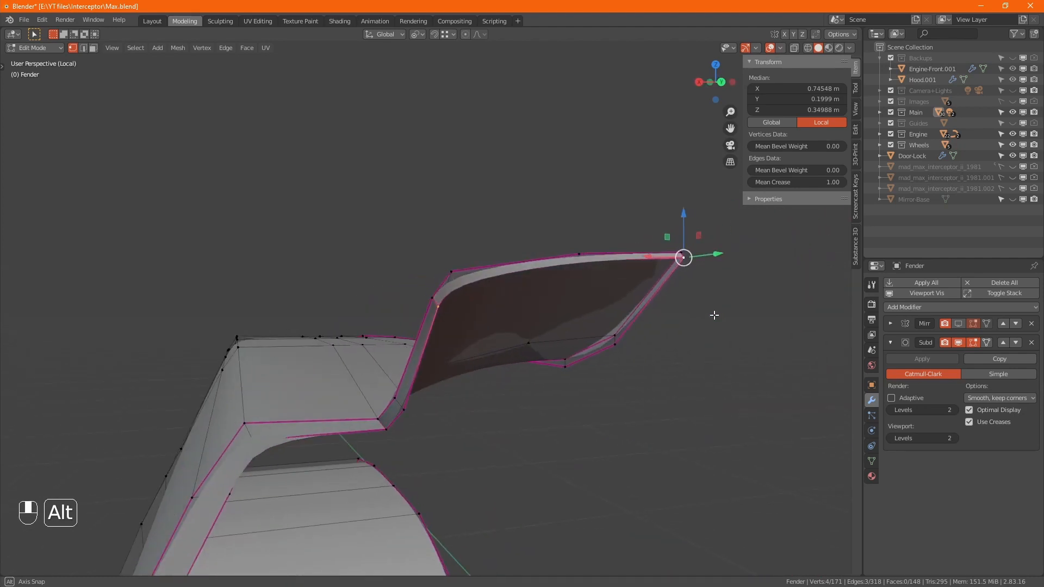
- Leave local view to show the whole car, and move the inner vertex at the fender's rear tip about 0.0024 m along Y
key("Tab")
key("KP_Divide")
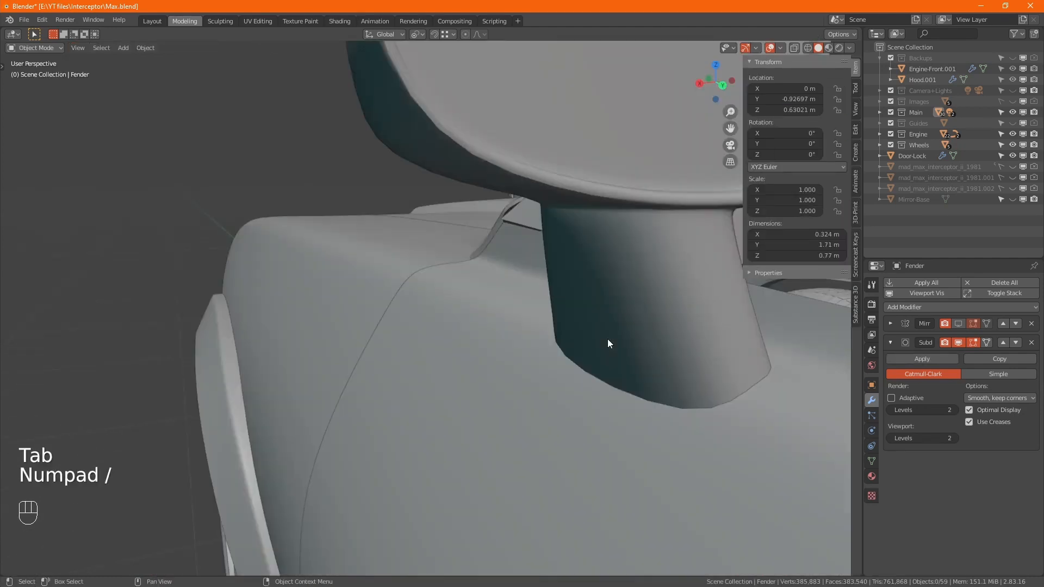
middle_click_drag(609, 338, 555, 318, "alt")
left_click_drag(622, 321, 517, 328, "alt")
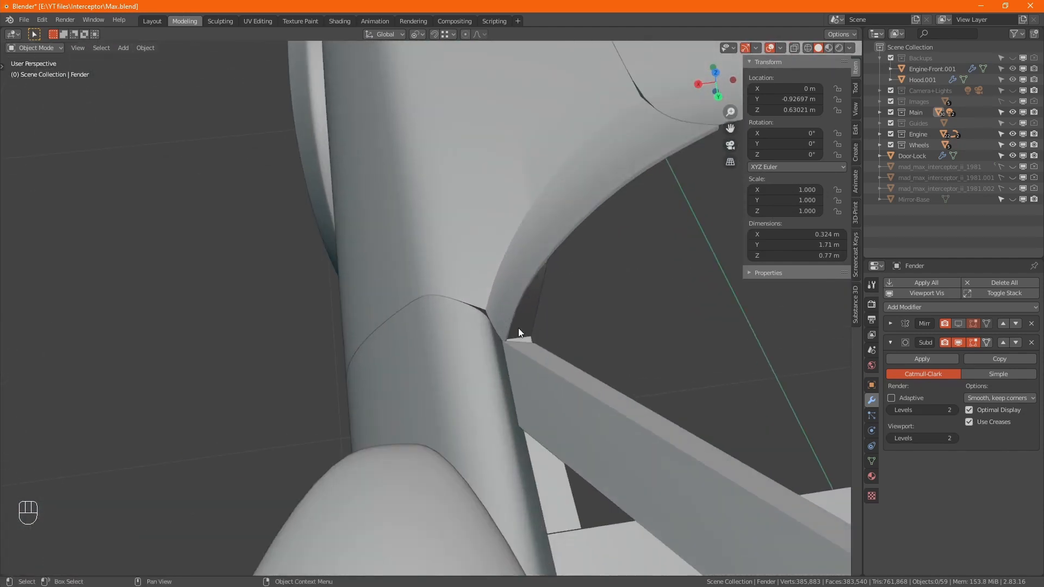
key("Tab")
key("alt+z")
left_click_drag(530, 368, 494, 334)
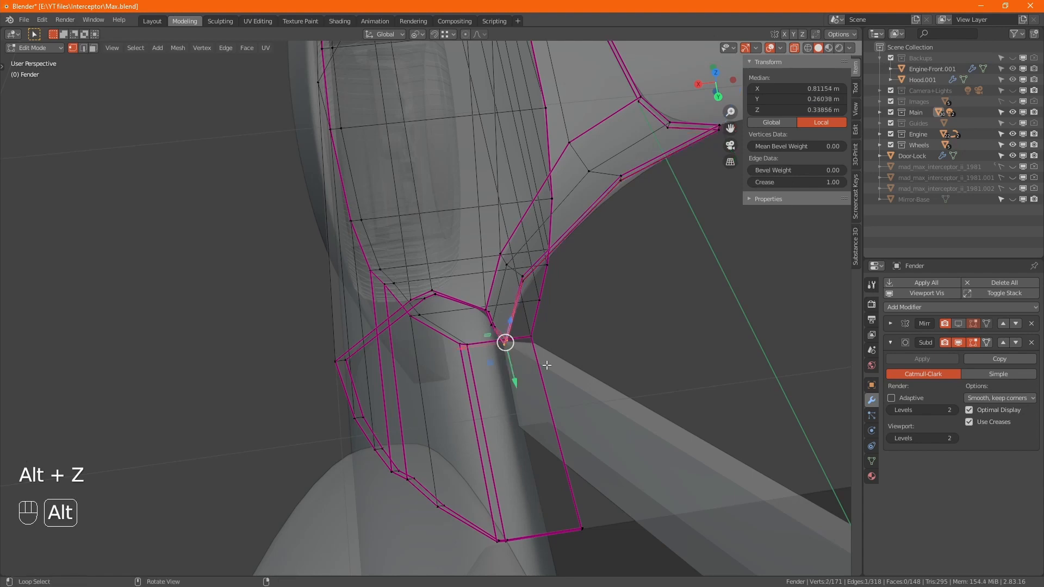
left_click_drag(541, 361, 426, 310, "alt")
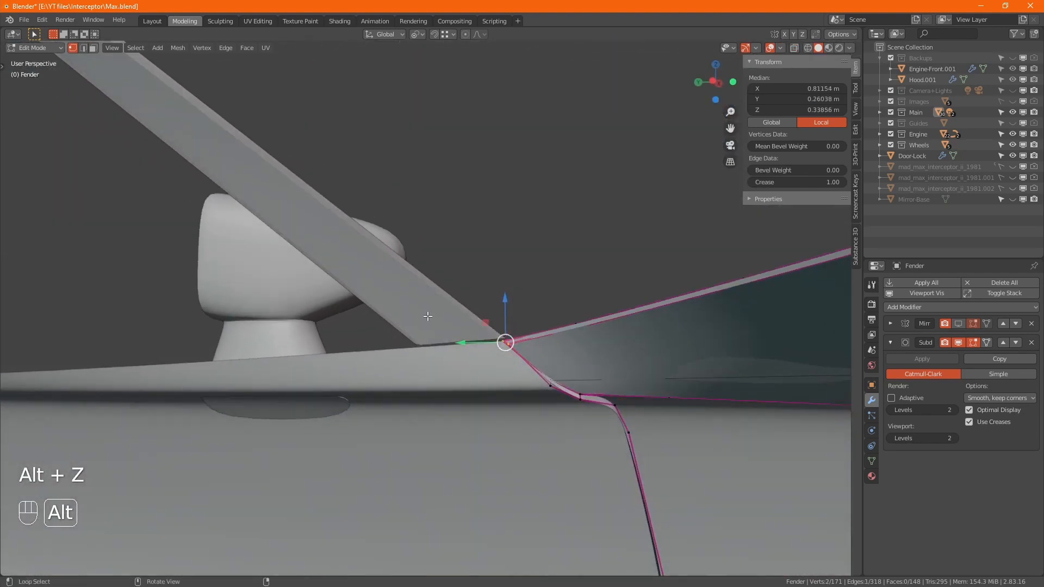
scroll(553, 351, "up", 4)
left_click(538, 352)
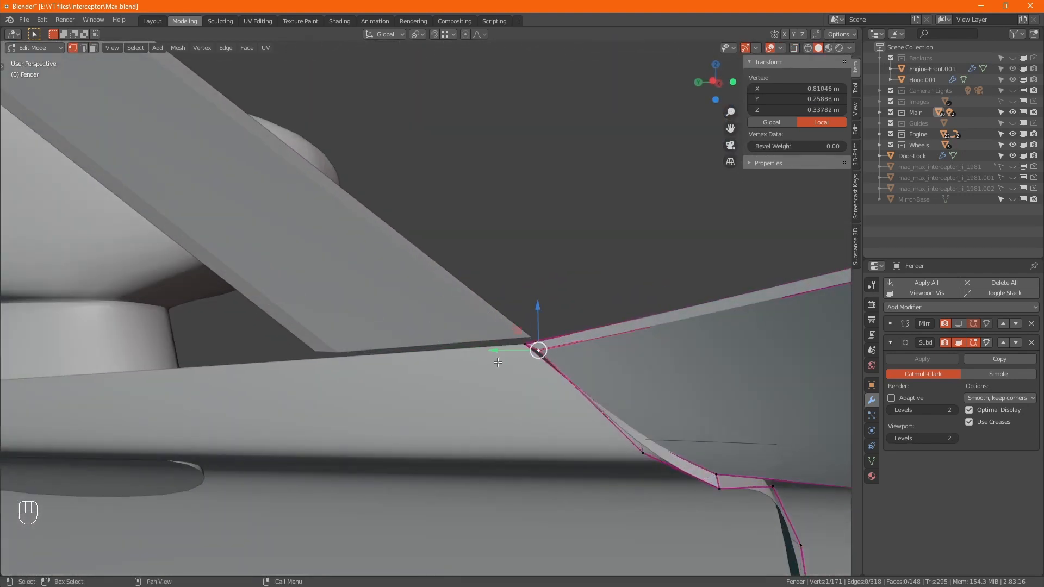
left_click_drag(501, 354, 486, 354)
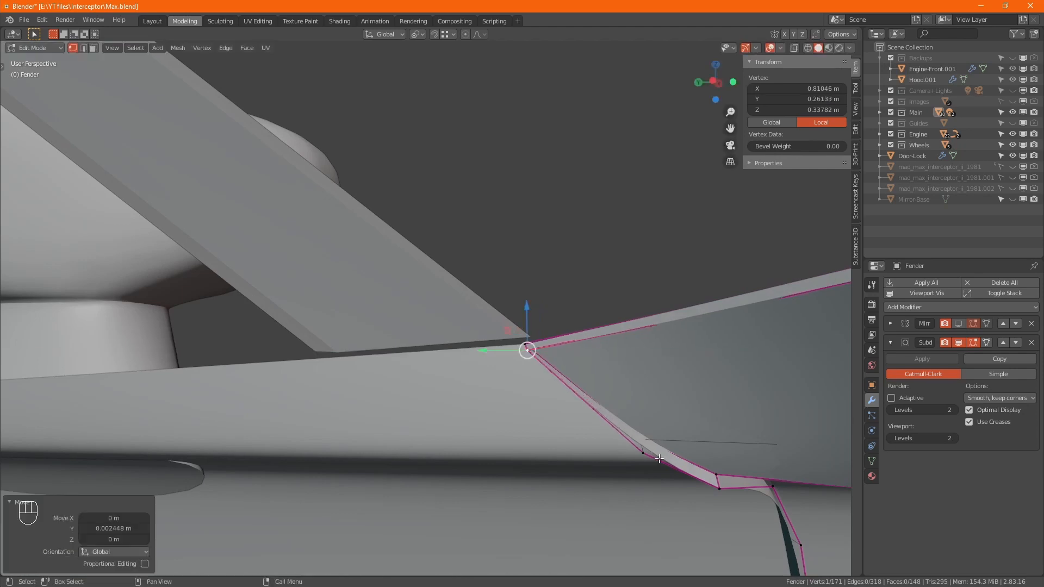
- Nudge the next lip vertex below the rear tip along Y, and raise the vertex at the slope's foot about 0.002 m along Z
left_click(646, 452)
left_click_drag(646, 452, 648, 459)
left_click(717, 477)
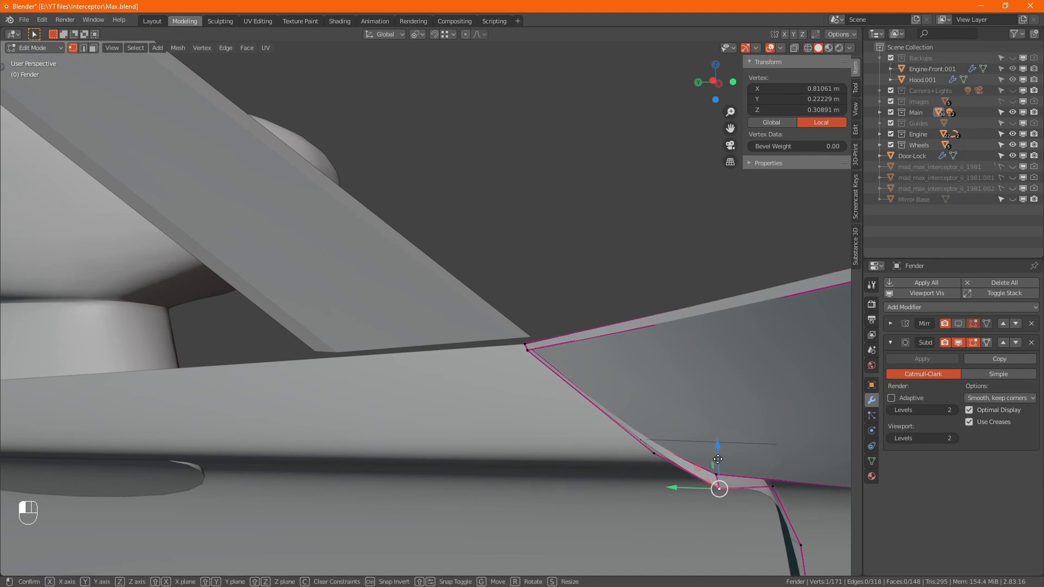
left_click_drag(719, 465, 718, 451)
middle_click_drag(713, 448, 642, 324, "alt")
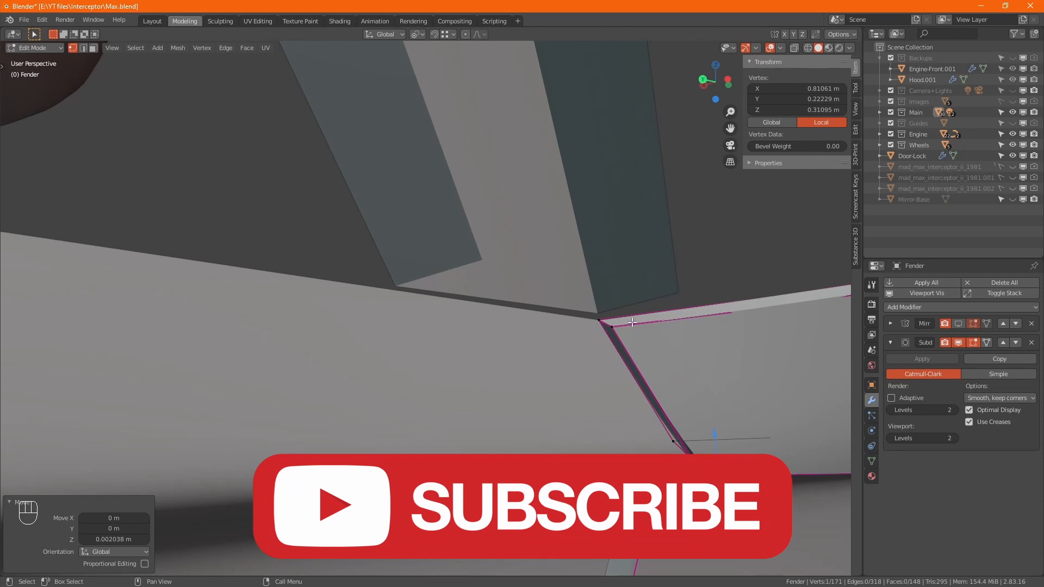
scroll(584, 325, "down", 1)
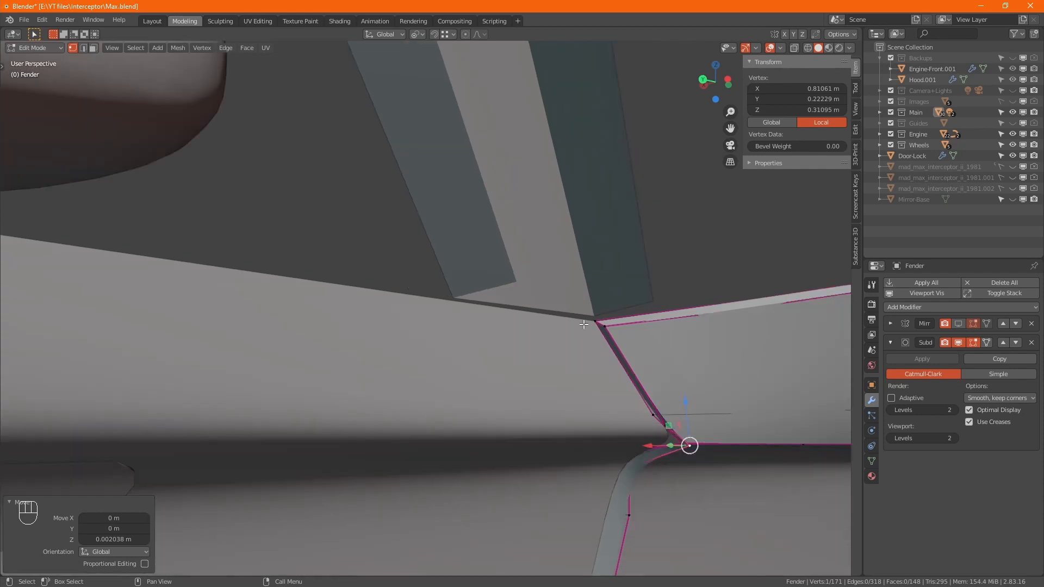
scroll(584, 324, "down", 4)
middle_click_drag(552, 331, 456, 337, "alt")
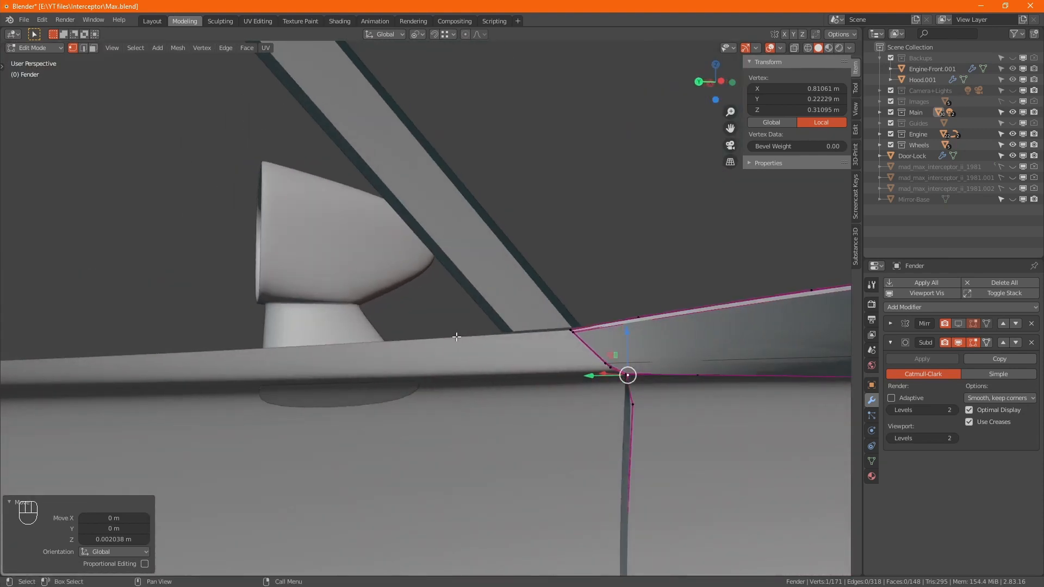
middle_click_drag(486, 381, 324, 296)
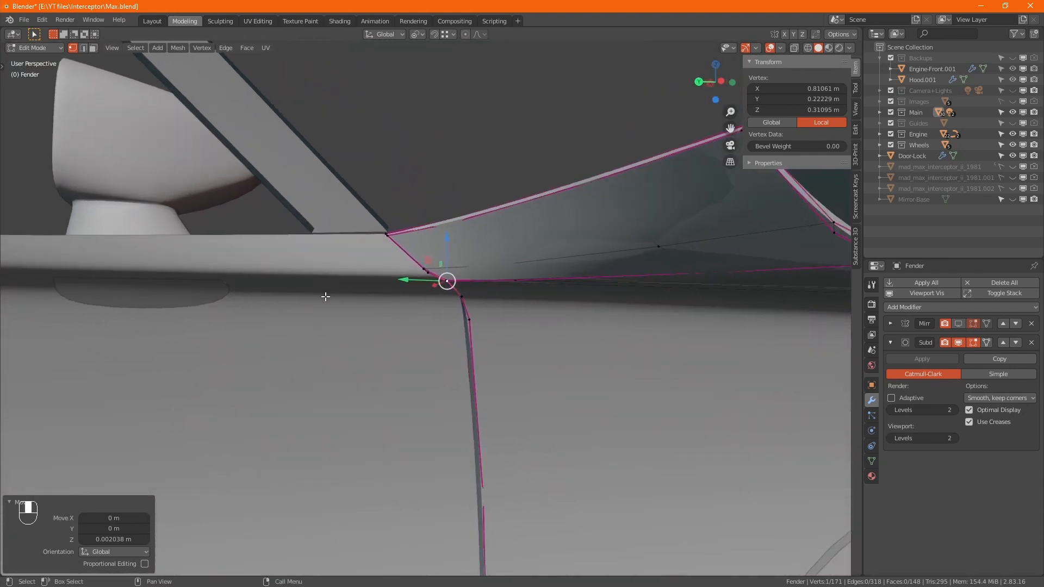
- Select the four vertices at the rear tip's slanted border and move them about 0.0027 m along negative Y, away from the windshield pillar
left_click(475, 321)
middle_click_drag(477, 332, 678, 436, "alt")
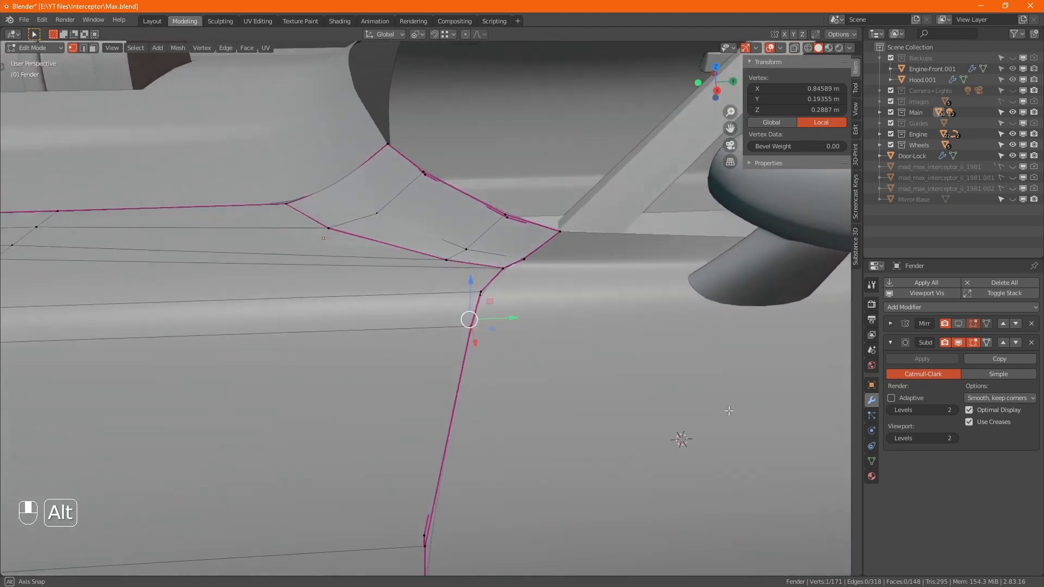
key("alt+z")
scroll(617, 285, "up", 4)
left_click_drag(482, 215, 657, 345)
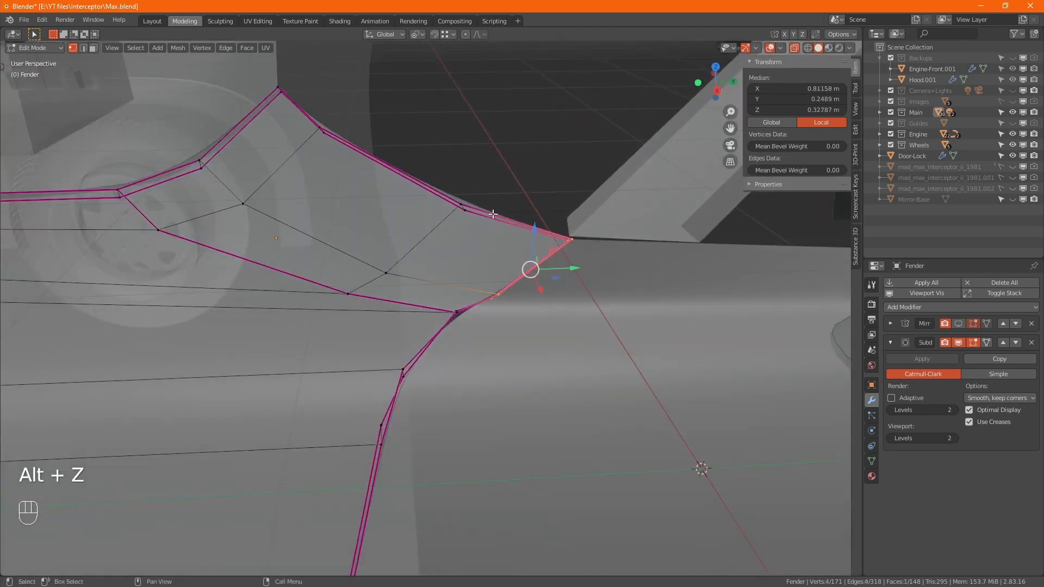
middle_click_drag(577, 276, 571, 273, "alt")
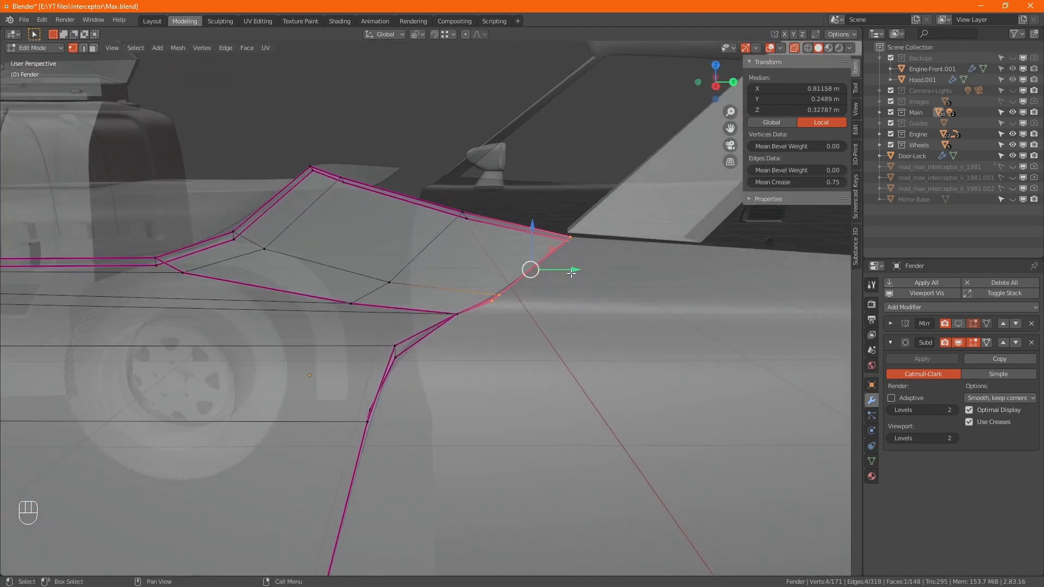
left_click_drag(570, 272, 560, 263)
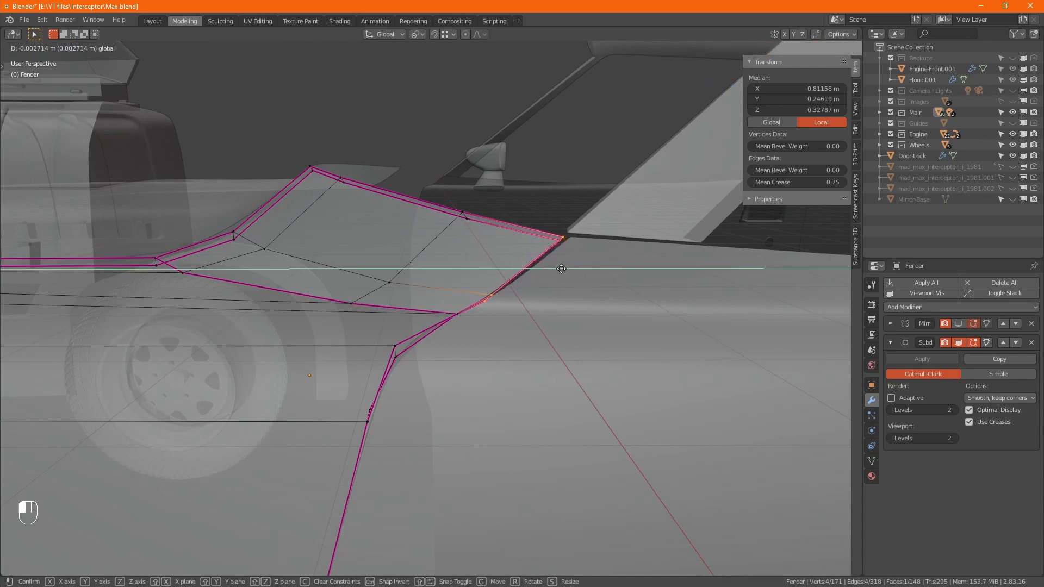
key("alt+z")
key("alt+z")
- Select the inner lip vertex at the foot of the slanted border and reposition it slightly lower with movement along Y locked
left_click_drag(470, 329, 445, 300)
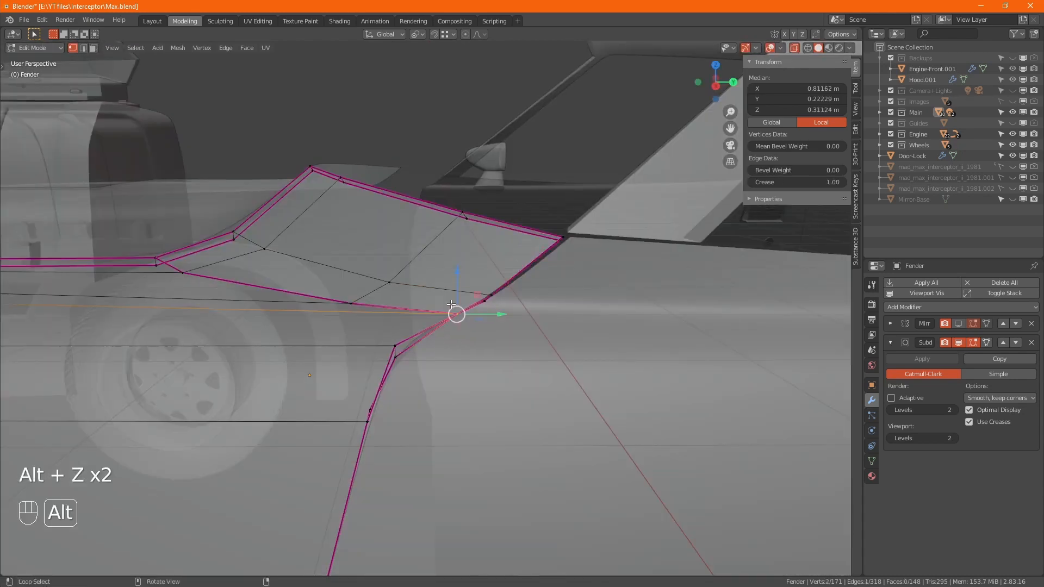
middle_click_drag(522, 342, 685, 362, "alt")
left_click(458, 317)
key("g")
key("shift+y")
left_click(450, 332)
key("alt+z")
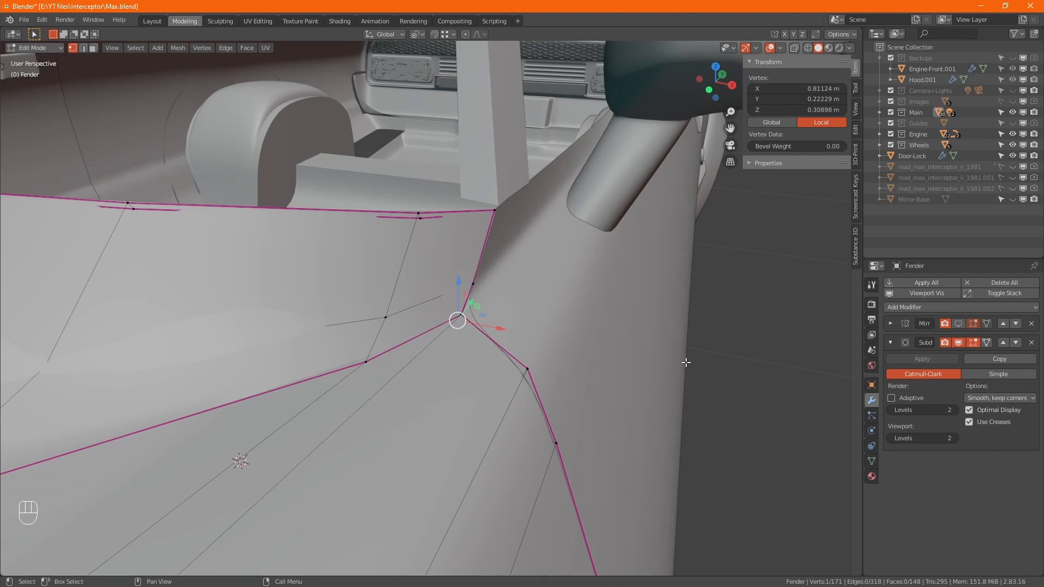
- In top view, adjust the rear tip's inner vertex and align both tip vertices by scaling them to 0 along Y
middle_click_drag(613, 345, 444, 341, "alt")
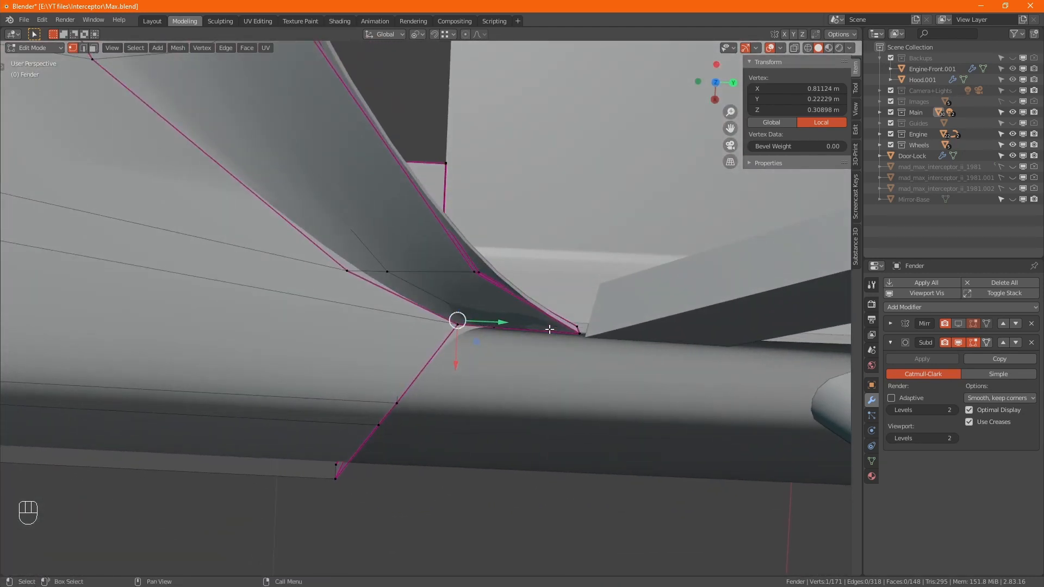
key("KP_7")
scroll(461, 214, "up", 4)
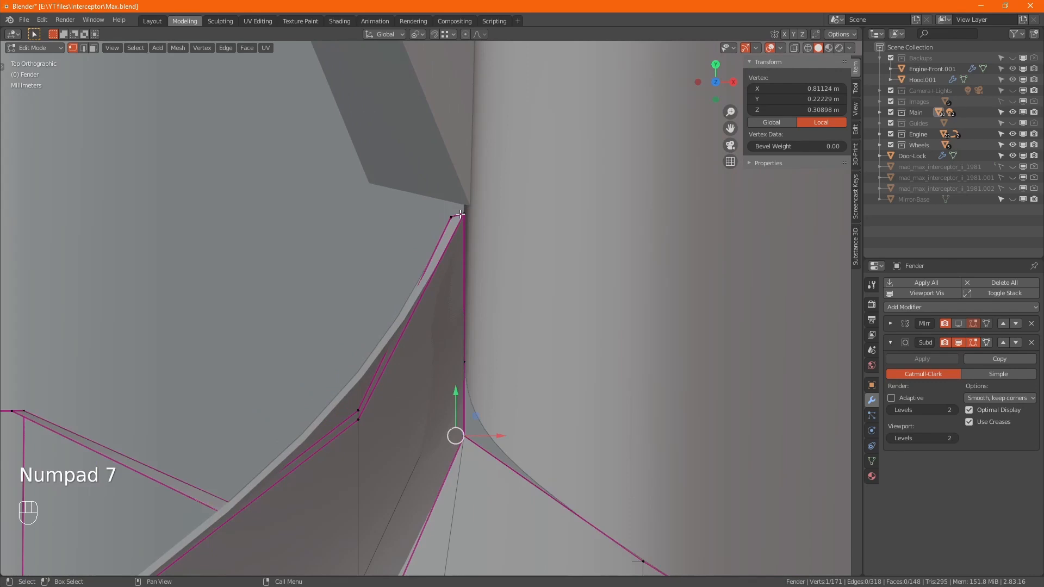
left_click(452, 216)
left_click_drag(452, 216, 454, 190)
left_click(464, 213, "shift")
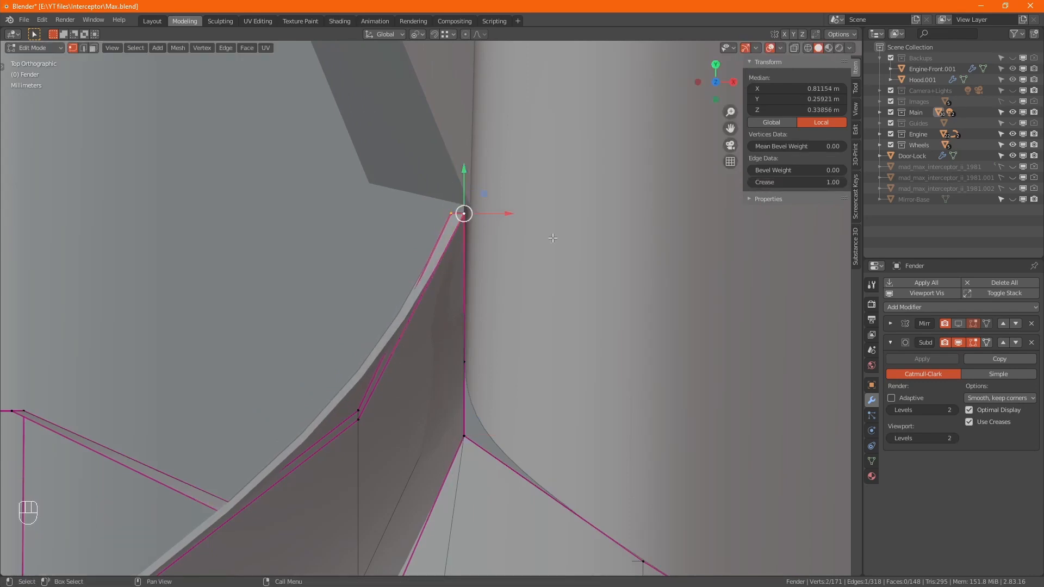
key("s")
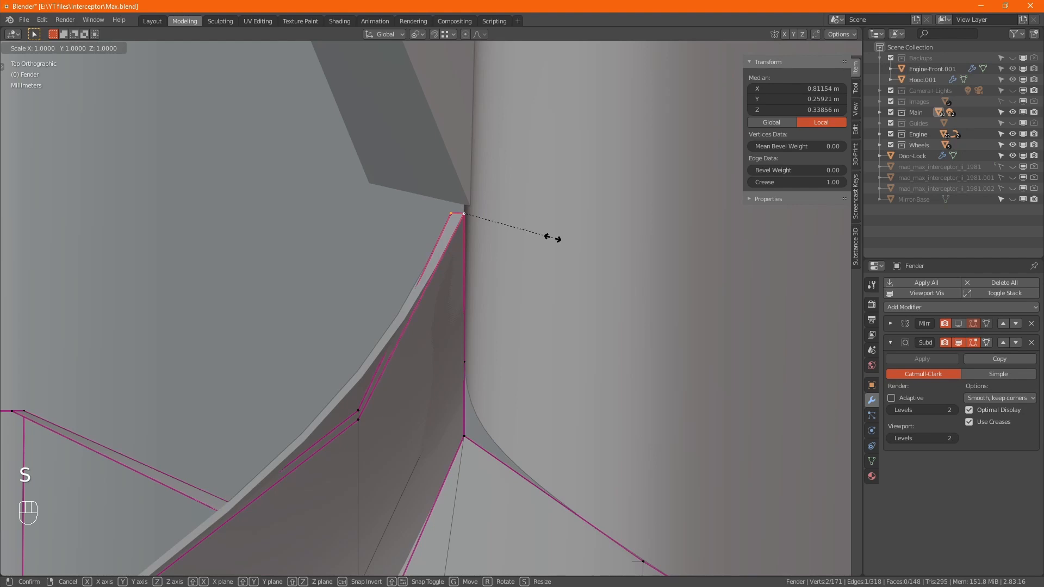
key("y")
key("KP_0")
key("KP_Enter")
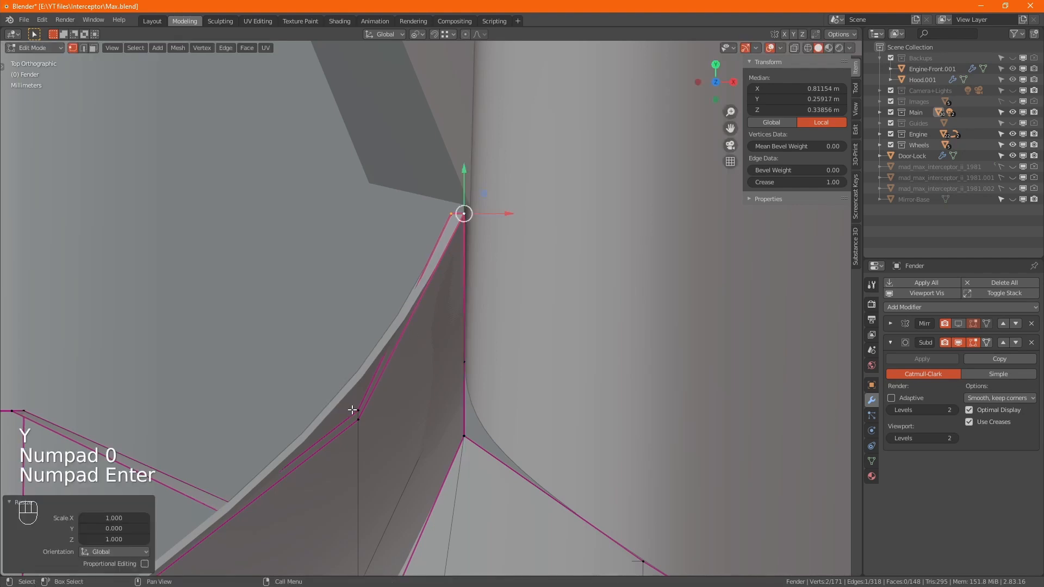
- Move the upper lip's inner vertex just ahead of the rear tip about 0.0013 m inward along X to even the lip width
middle_click_drag(352, 410, 383, 311, "shift")
left_click(392, 314)
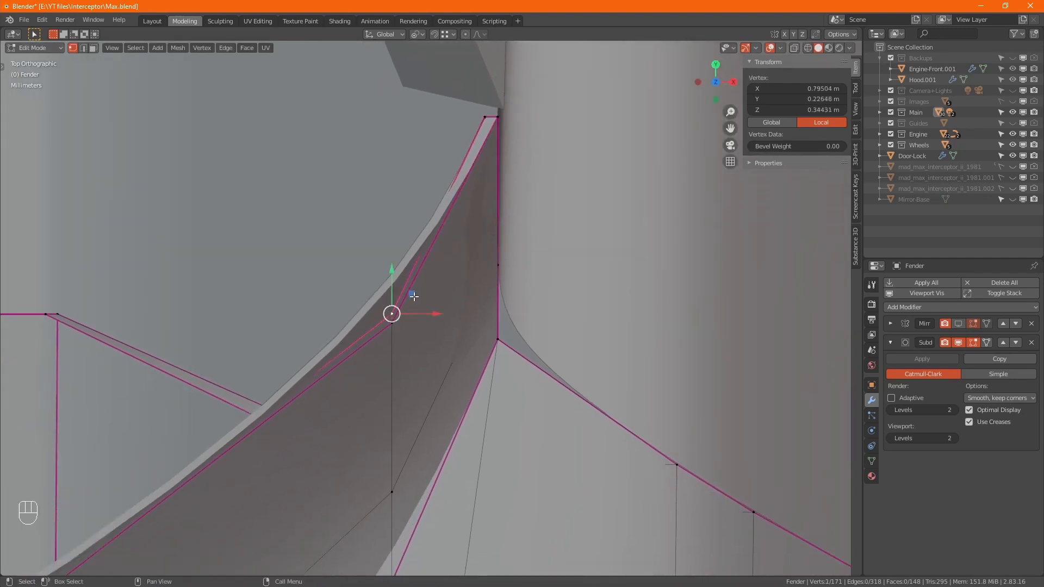
key("g")
left_click(403, 297)
scroll(362, 357, "down", 4)
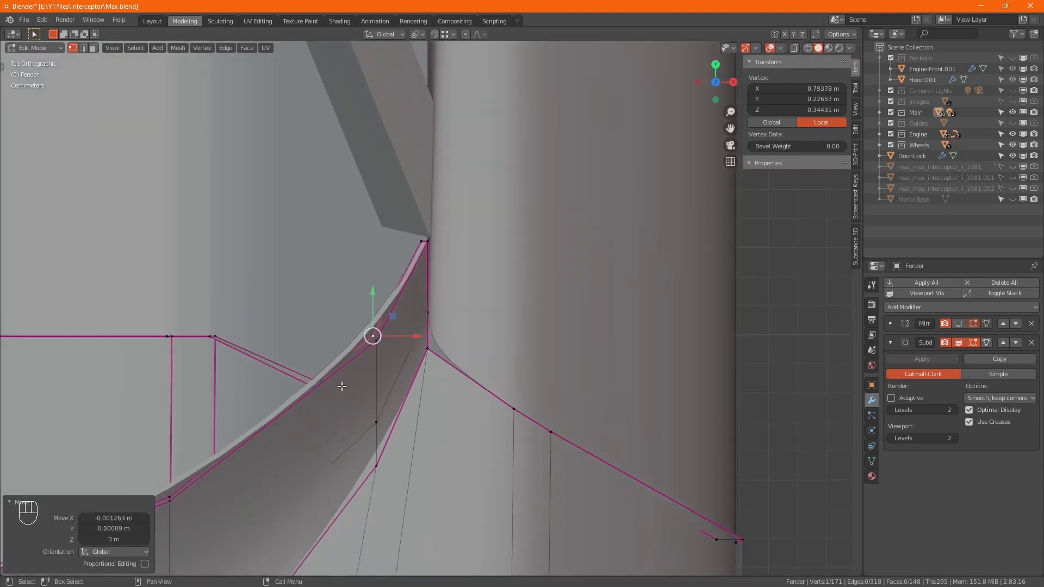
middle_click_drag(347, 389, 530, 252, "shift")
scroll(332, 363, "down", 4)
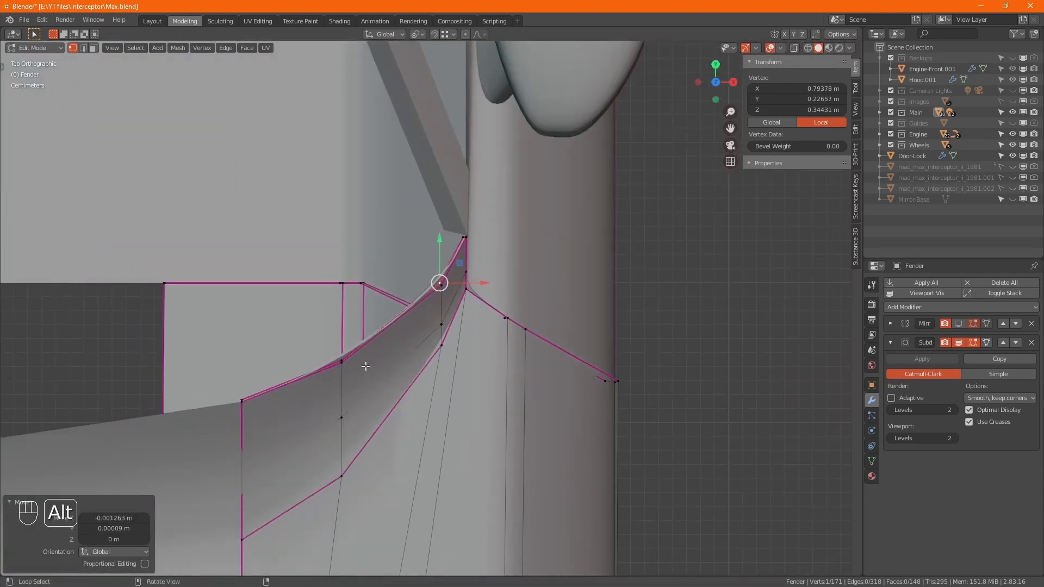
- Leave Edit Mode on the fender and inspect its rear tip around the foot of the windshield pillar
key("alt+z")
middle_click_drag(507, 430, 495, 326)
key("alt+z")
key("Tab")
scroll(423, 319, "down", 3)
scroll(438, 303, "down", 1)
scroll(438, 302, "up", 2)
scroll(438, 302, "up", 2)
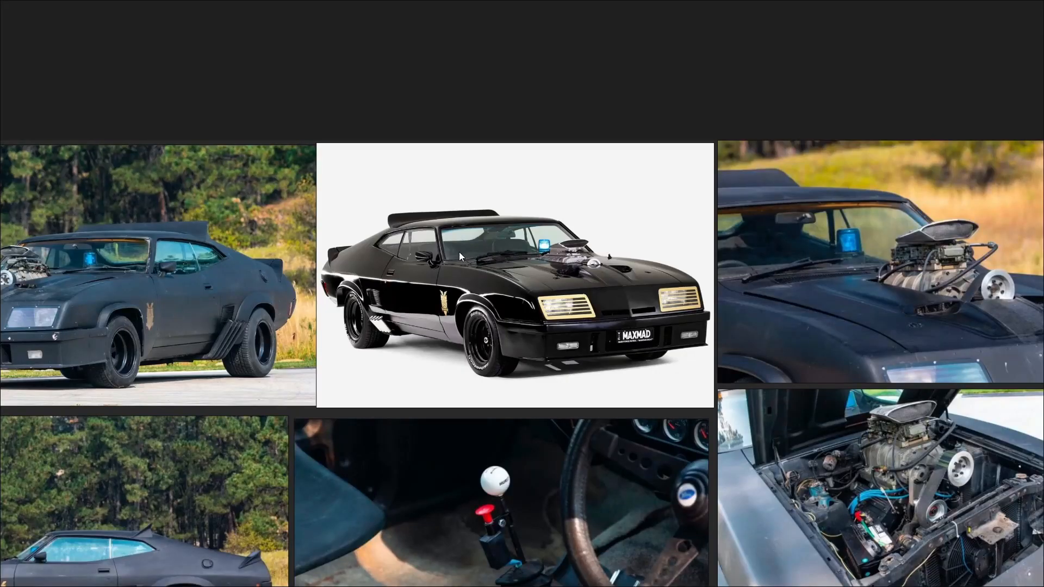
- Switch to the reference photo board and examine the car's windshield pillar, door and front fender area, then return to Blender
scroll(447, 262, "up", 10)
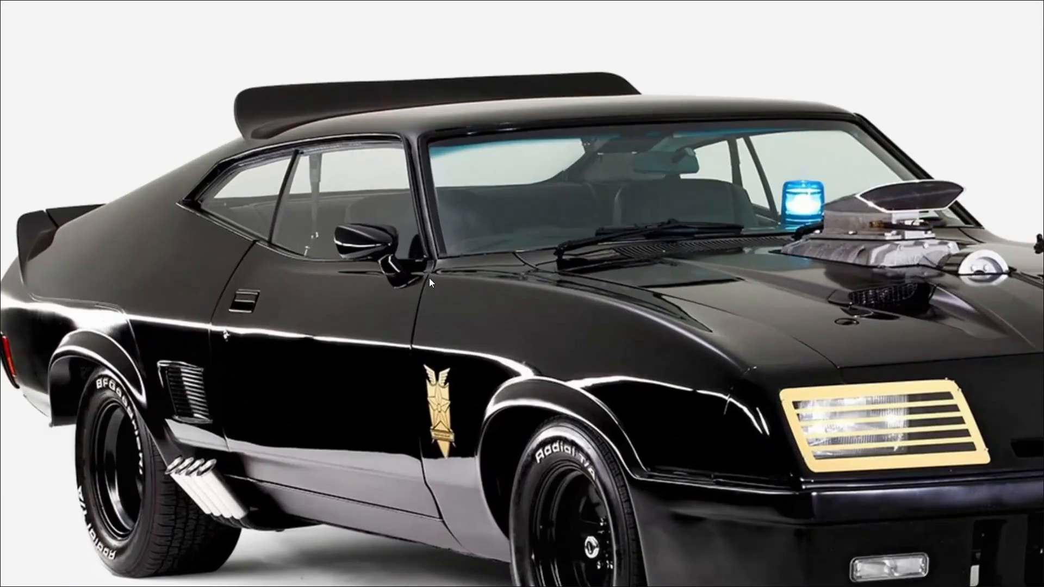
scroll(437, 212, "down", 4)
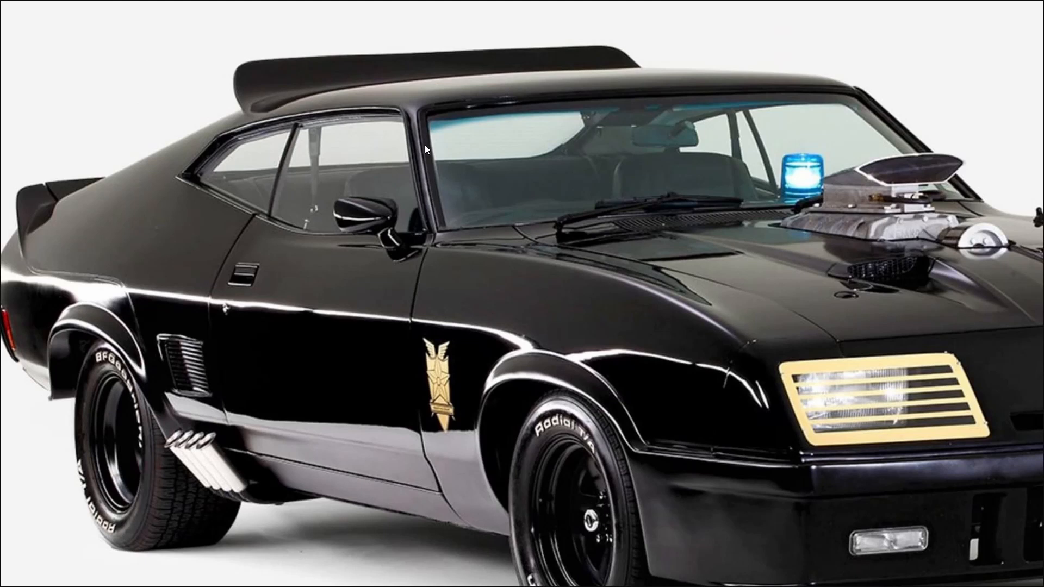
middle_click_drag(441, 312, 422, 128)
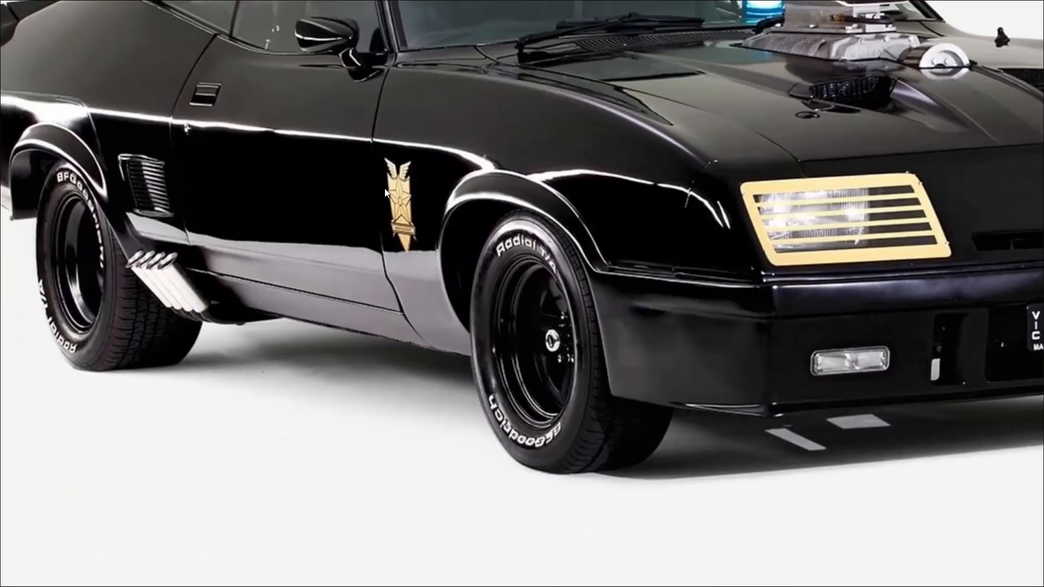
scroll(395, 194, "down", 6)
middle_click_drag(131, 214, 453, 257)
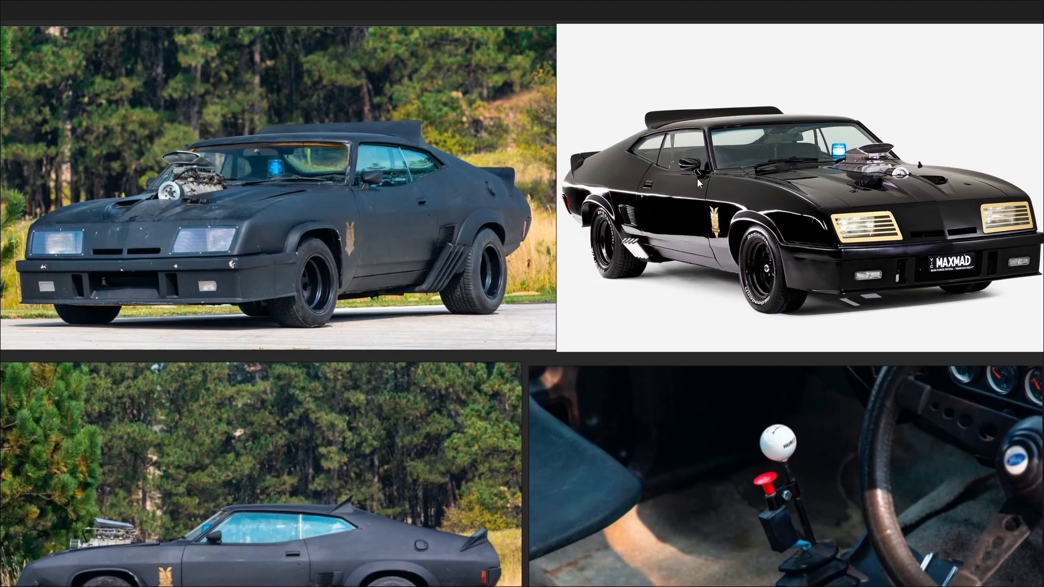
scroll(697, 179, "up", 5)
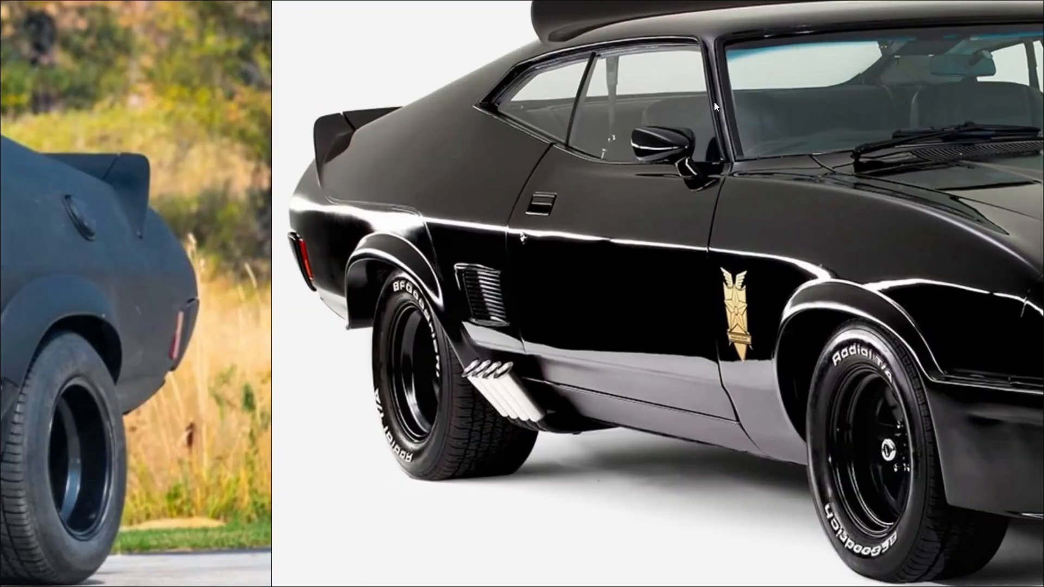
scroll(726, 171, "down", 1)
scroll(211, 328, "down", 4)
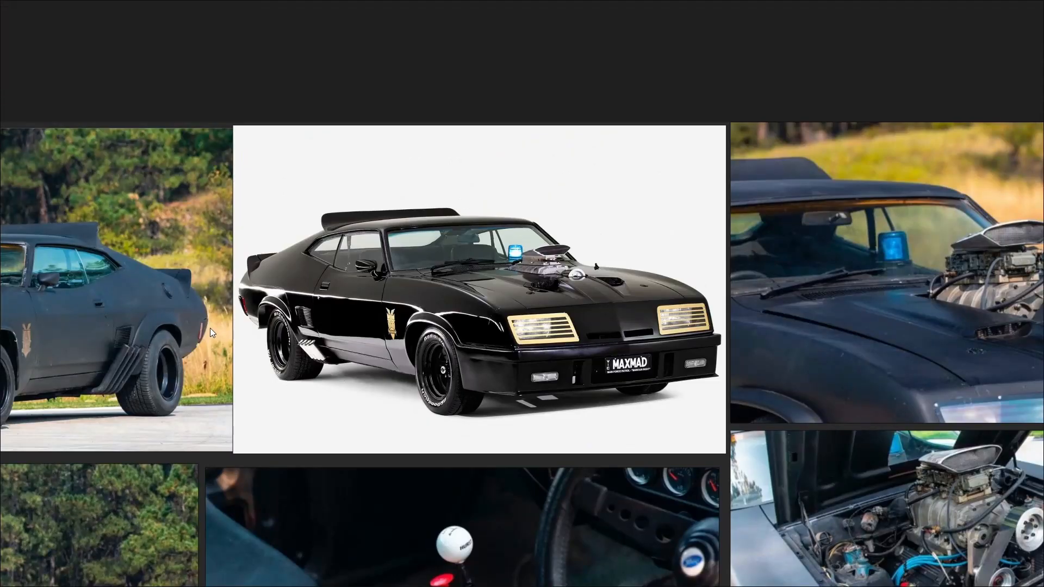
scroll(210, 328, "down", 3)
middle_click_drag(255, 386, 95, 150)
middle_click_drag(557, 400, 832, 173)
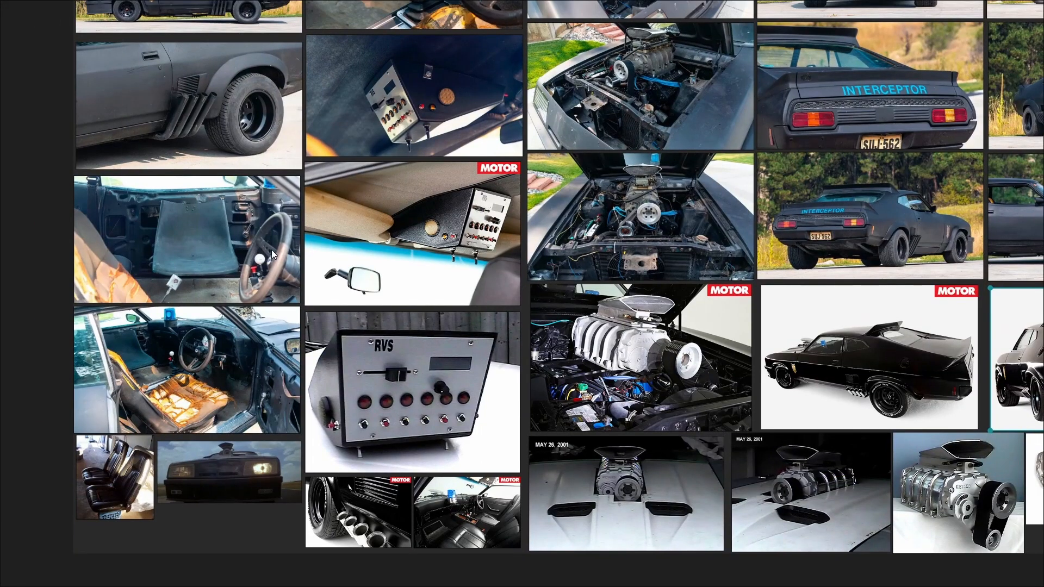
middle_click_drag(223, 141, 343, 336)
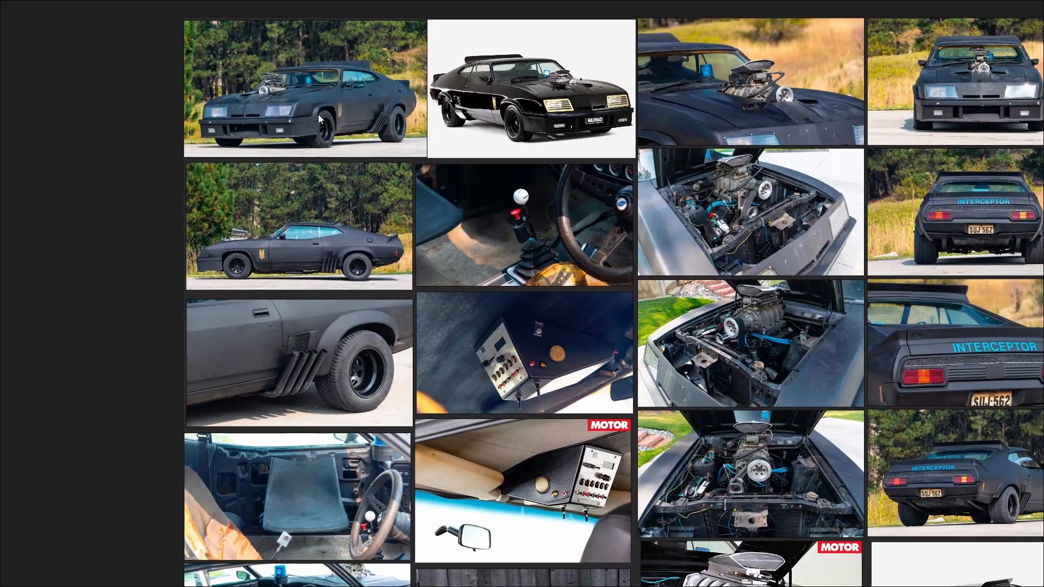
scroll(329, 81, "up", 4)
key("alt+Tab")
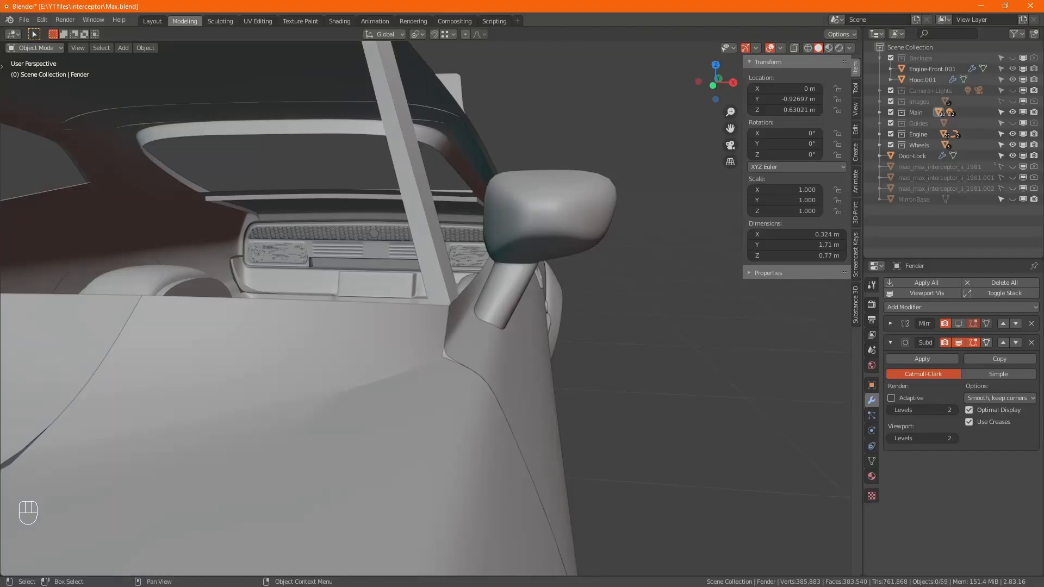
- Open the Rear body object for editing and add a centred loop cut across the windshield pillar
left_click(432, 251)
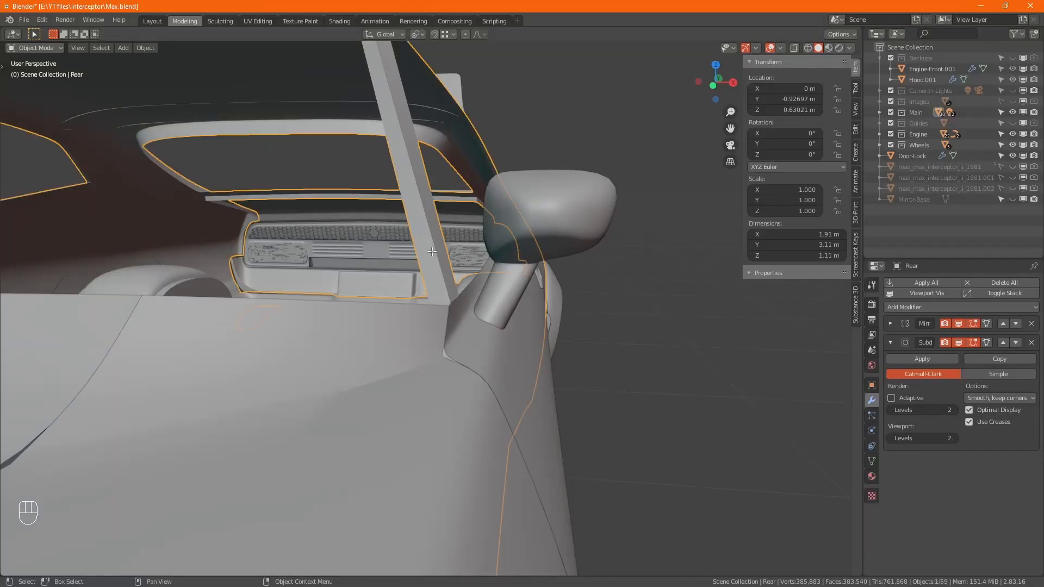
key("Tab")
mouse_move(431, 251)
middle_mouse_down("alt")
mouse_move(445, 256)
mouse_move(435, 261)
middle_mouse_up("alt")
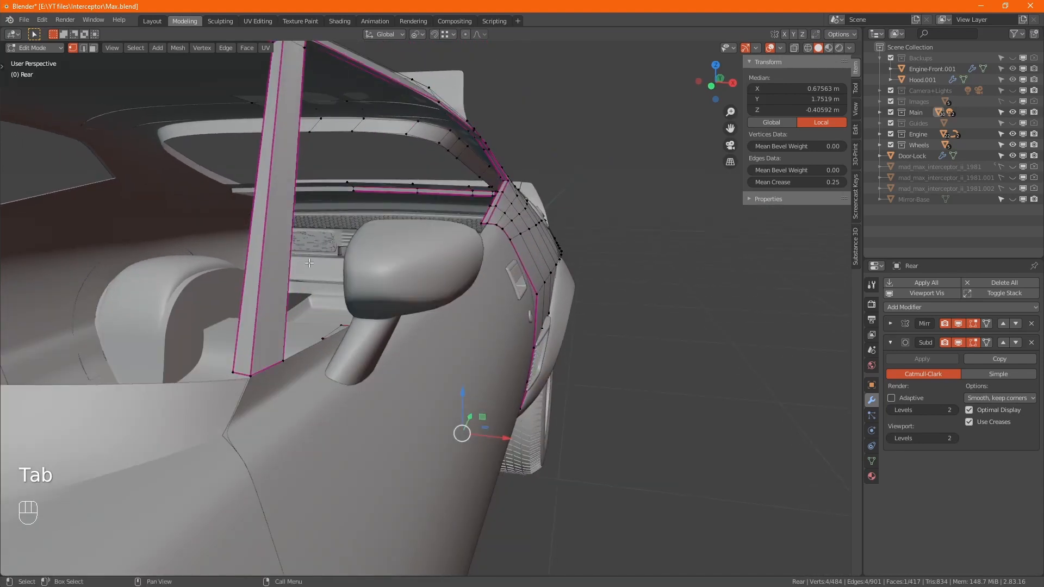
key("ctrl+r")
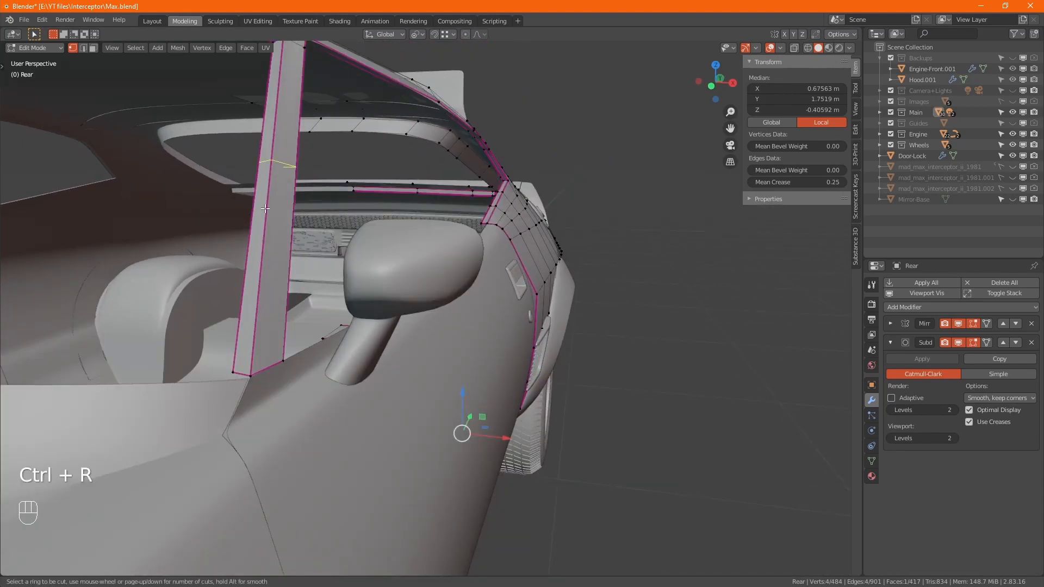
left_click(278, 163)
right_click(278, 164)
- In front view, move the pillar's new middle loop about 0.0061 m outward along X to curve the pillar
middle_click_drag(286, 218, 345, 240, "alt")
key("KP_1")
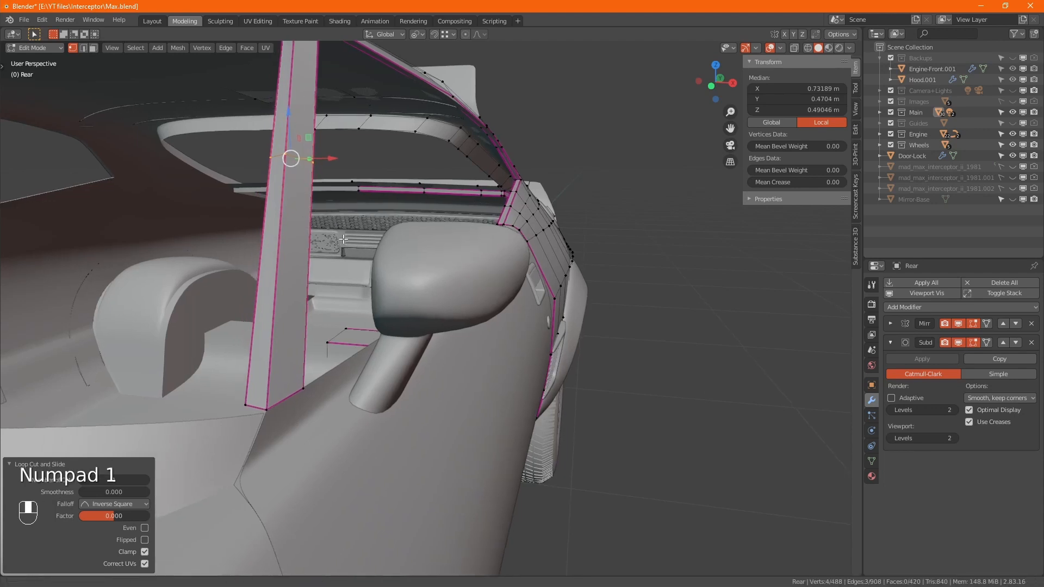
key("KP_1")
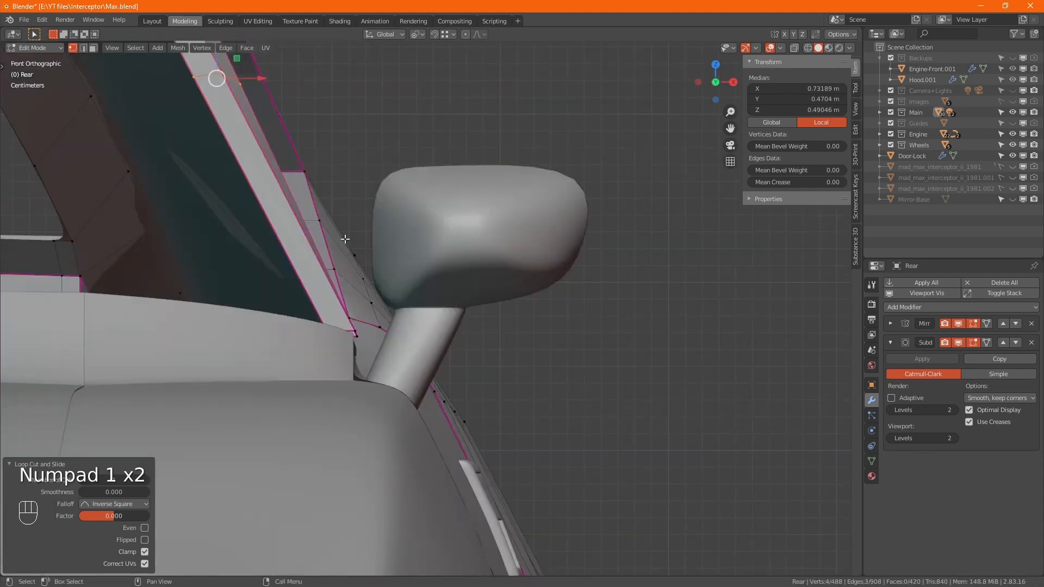
middle_click_drag(266, 255, 319, 405)
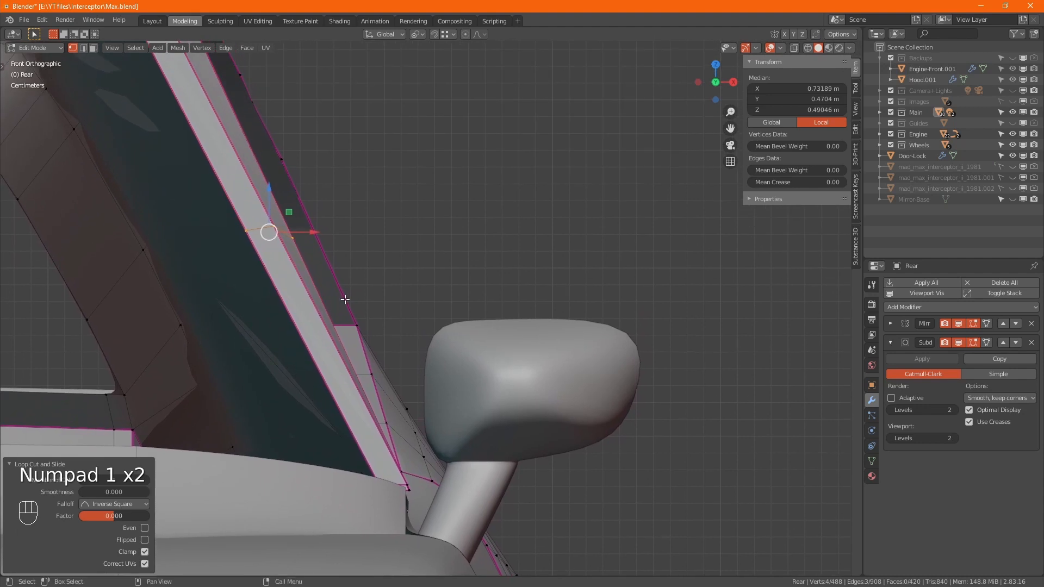
scroll(372, 276, "down", 5)
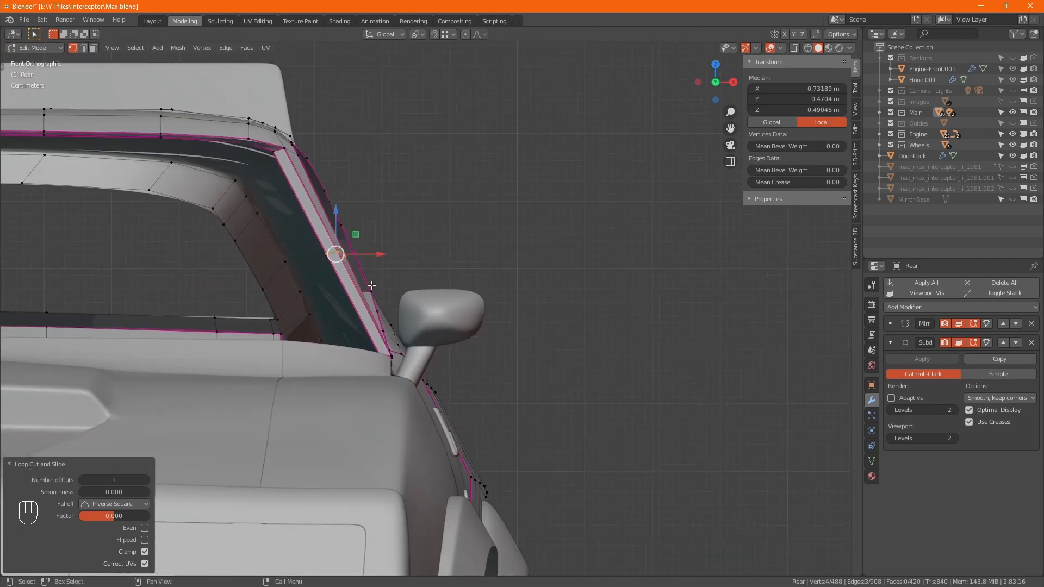
scroll(343, 226, "up", 2)
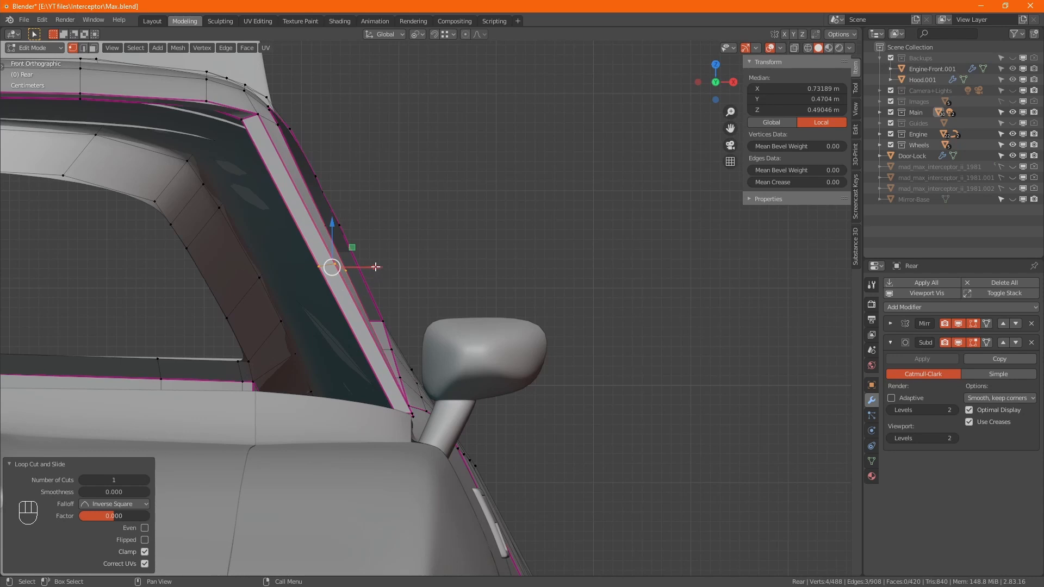
left_click_drag(376, 267, 384, 269)
- Select the pillar's windshield-side edge from roof corner to foot and edge-slide it by a factor of about 0.438 to narrow the front face
mouse_move(502, 375)
middle_mouse_down("alt")
mouse_move(448, 383)
mouse_move(518, 376)
mouse_move(517, 384)
middle_mouse_up("alt")
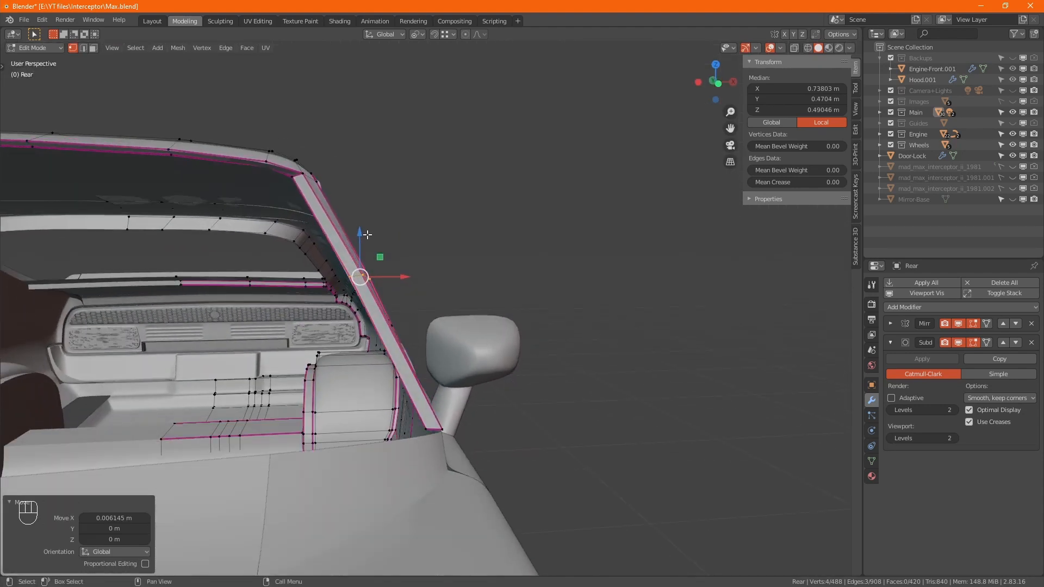
left_click(292, 179)
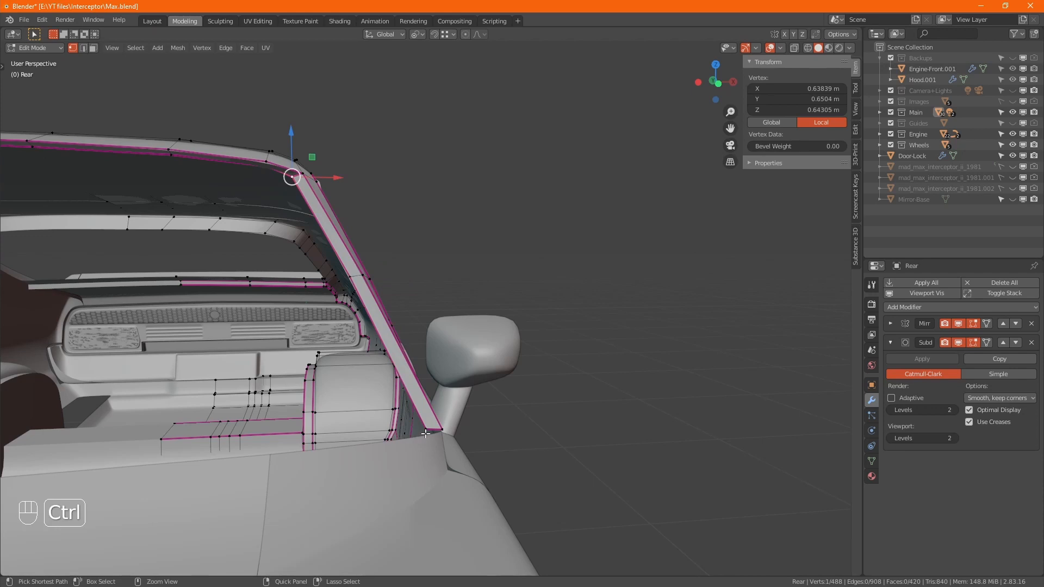
left_click(426, 434, "ctrl")
key("g")
key("g")
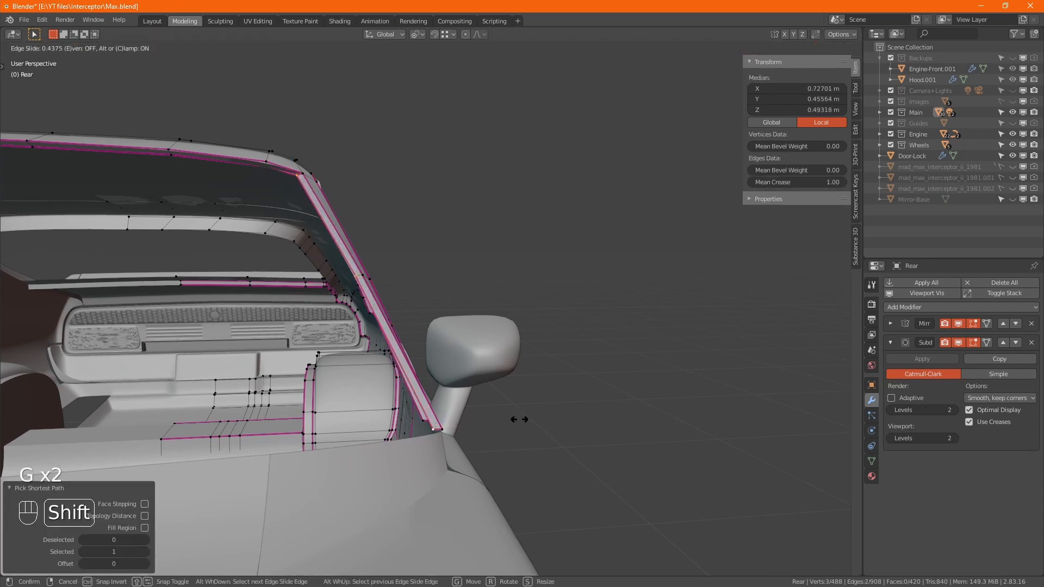
left_click(519, 420, "shift")
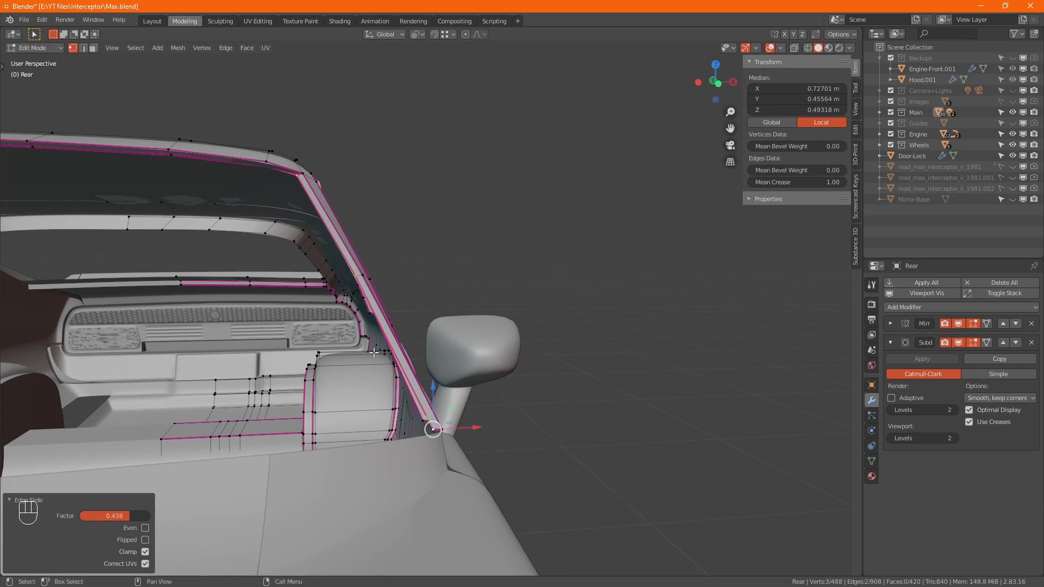
- Select the roof's lower front edge from the centre line to the pillar corner and edge-slide it by a factor of about 0.546
middle_click_drag(401, 310, 346, 278, "alt")
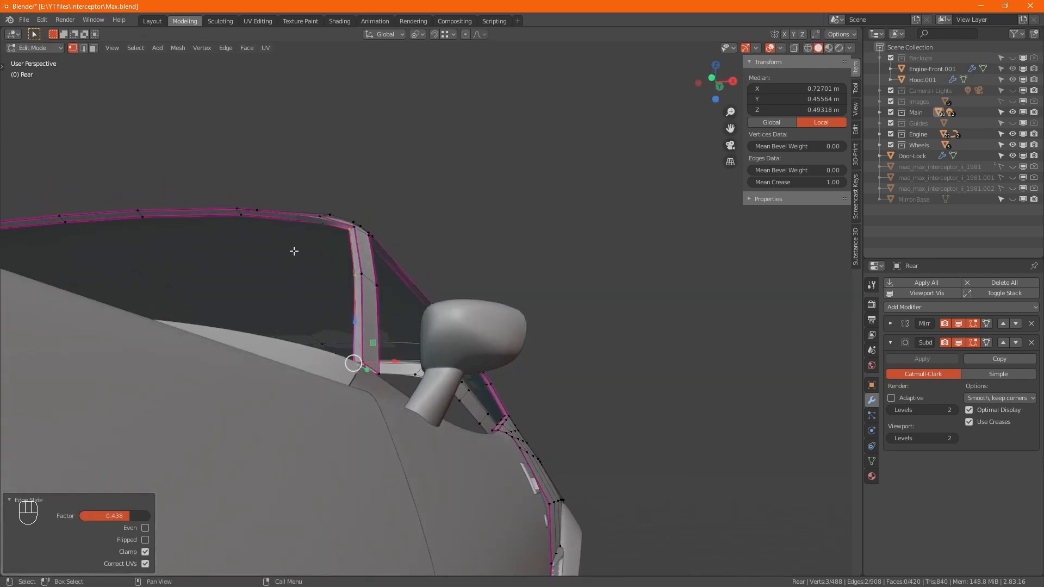
middle_click_drag(293, 252, 552, 344)
middle_click_drag(492, 312, 549, 294, "alt")
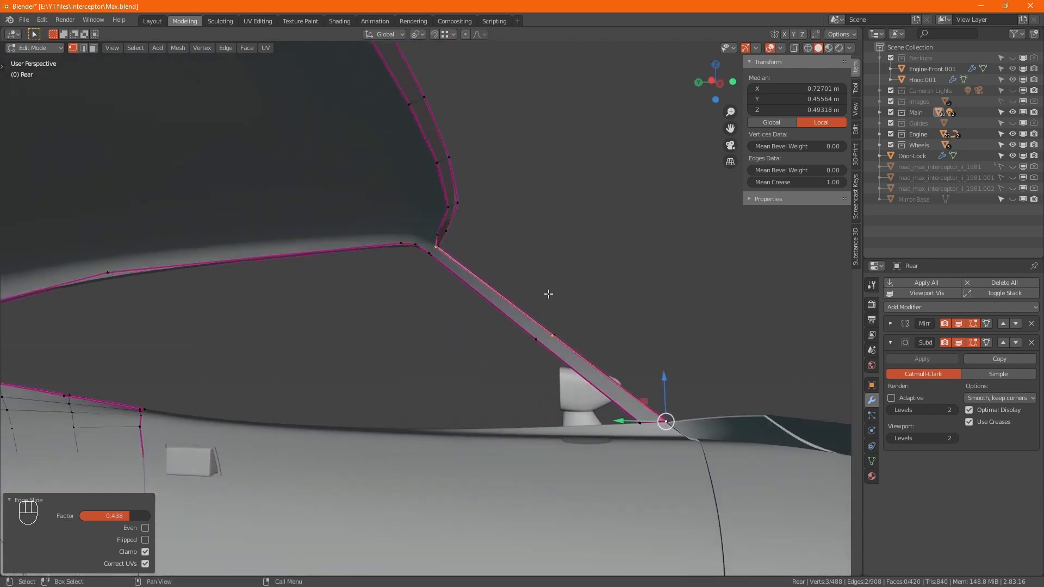
middle_click_drag(483, 207, 505, 275)
left_click(387, 163)
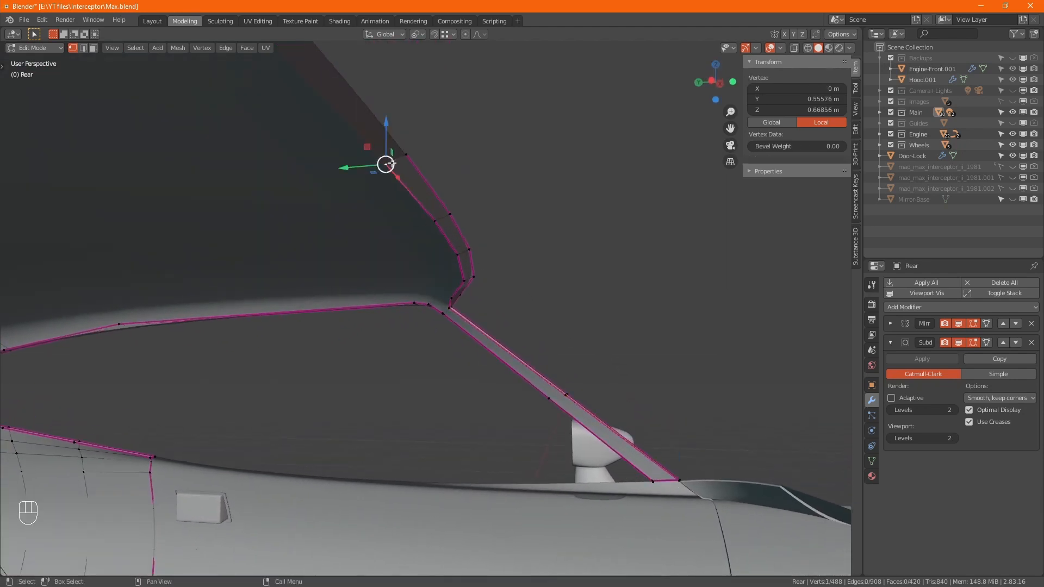
left_click(447, 297, "ctrl")
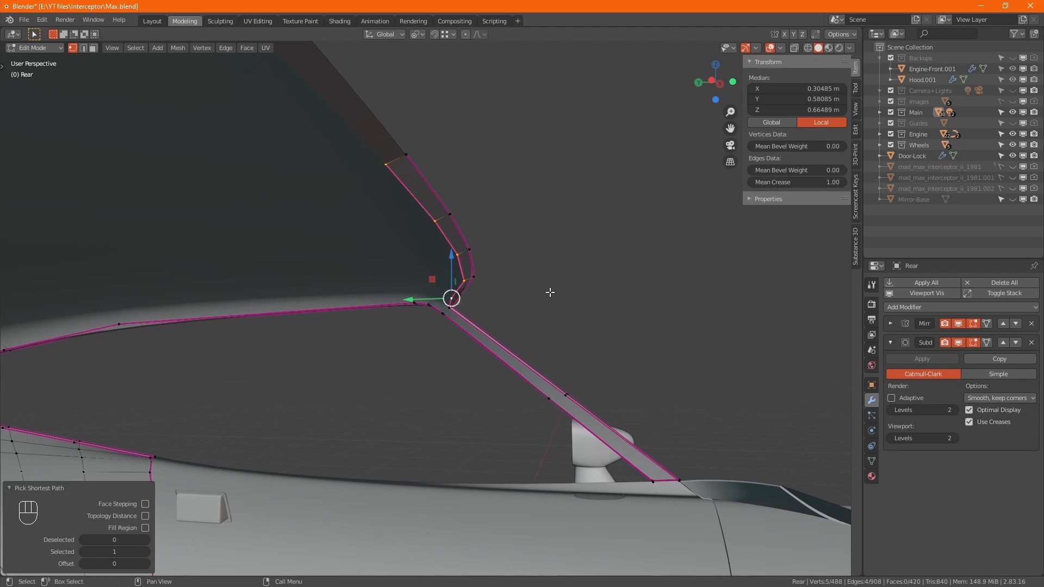
key("g")
key("g")
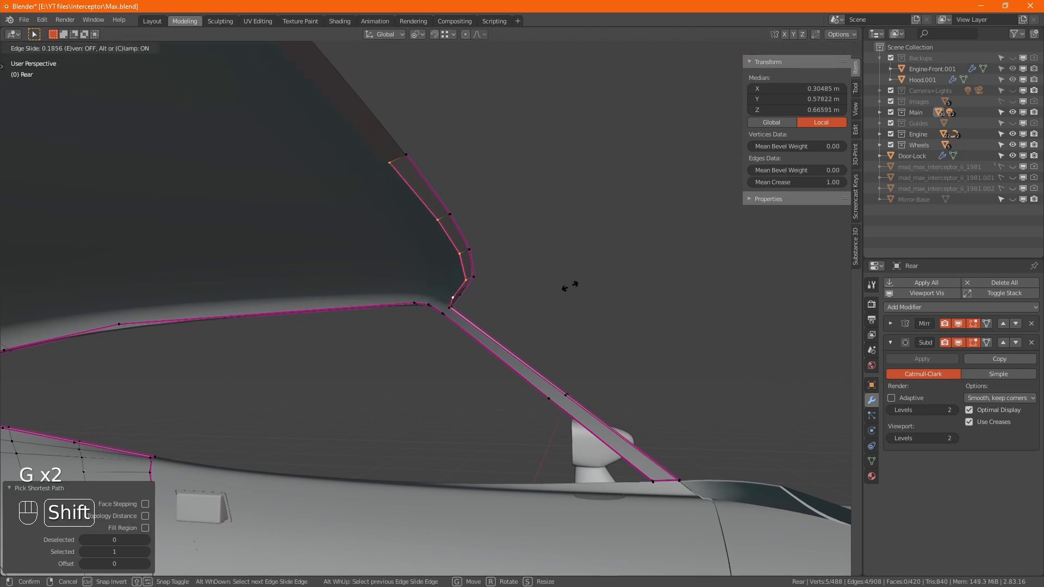
left_click(578, 283)
- Add a loop cut across the lower windshield pillar, slid by about 0.567, and move it about 0.0029 m outward along X
middle_click_drag(578, 282, 504, 305, "shift")
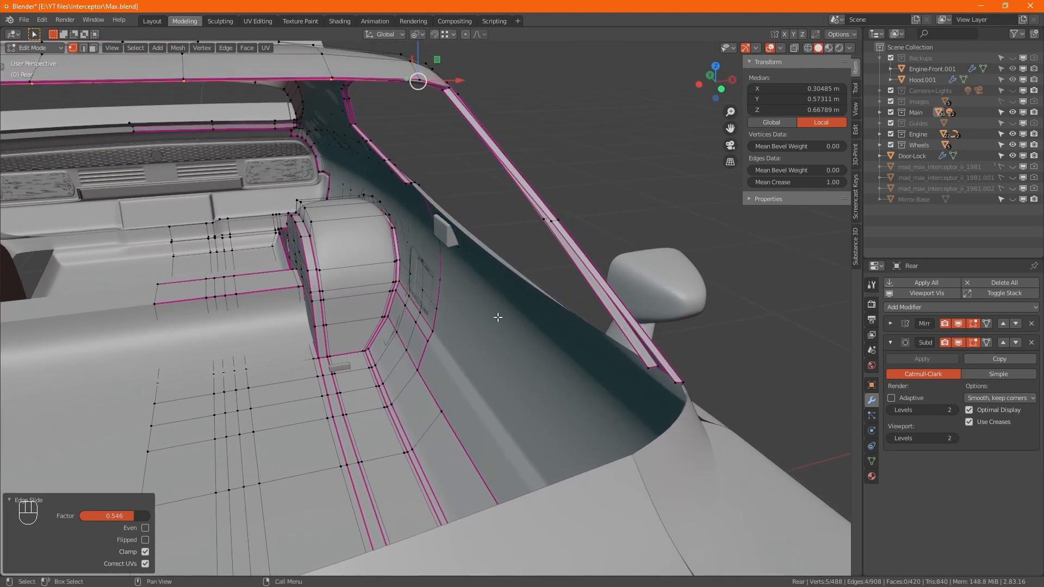
middle_click_drag(498, 317, 508, 371, "alt")
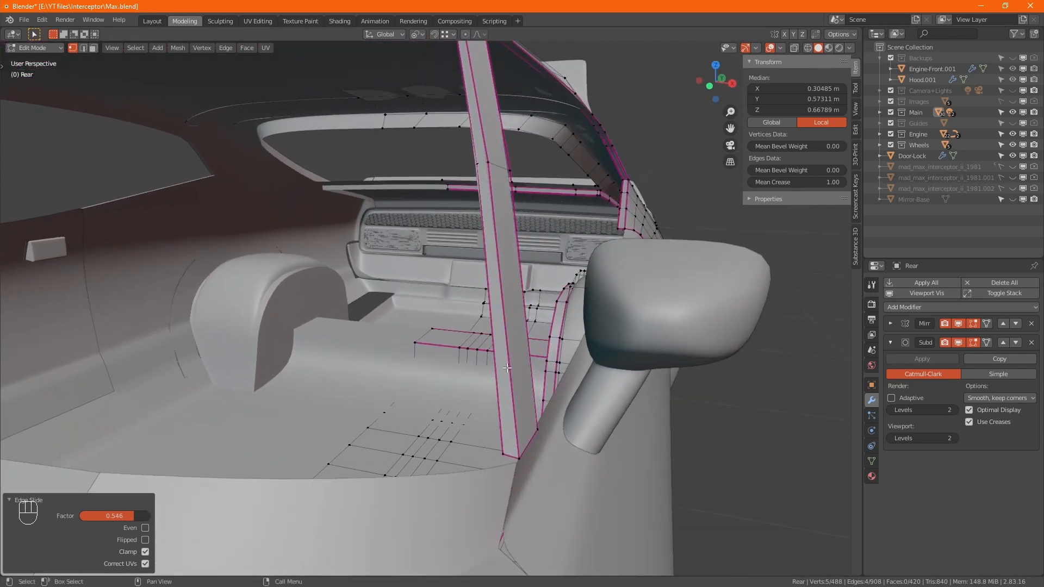
key("ctrl")
key("ctrl+r")
left_click(511, 332)
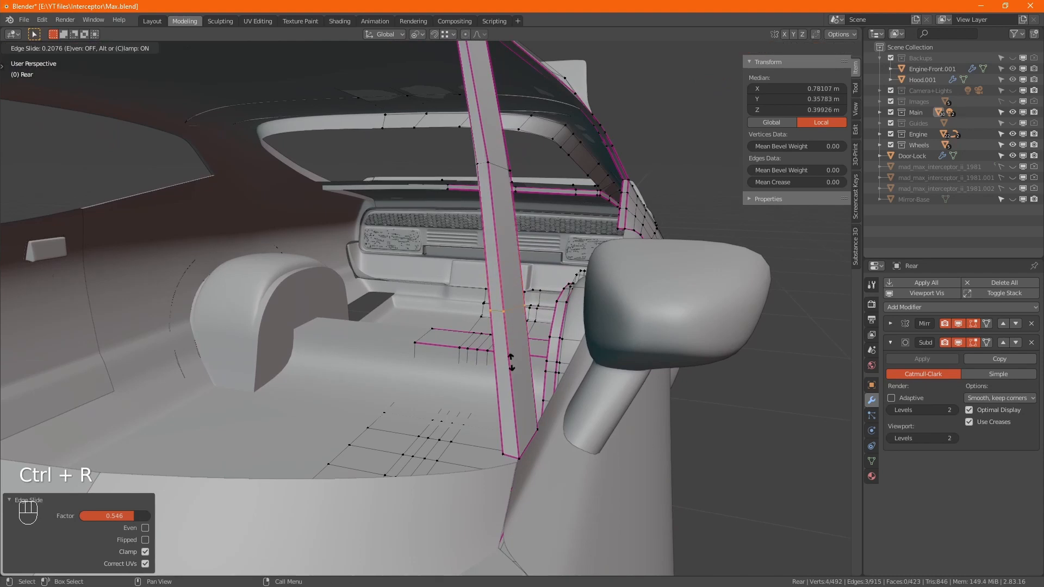
left_click(510, 412)
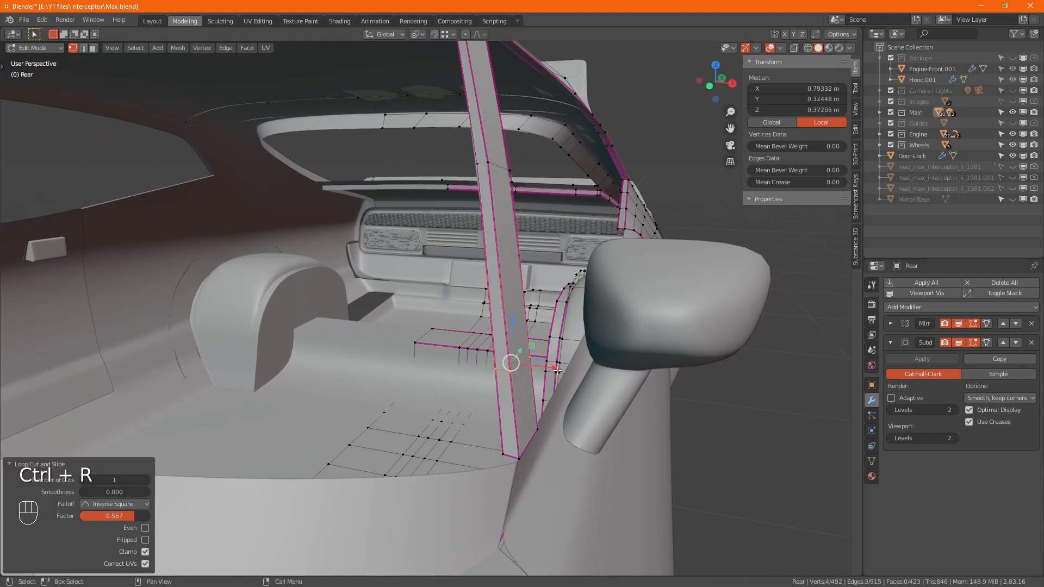
left_click_drag(557, 370, 564, 373)
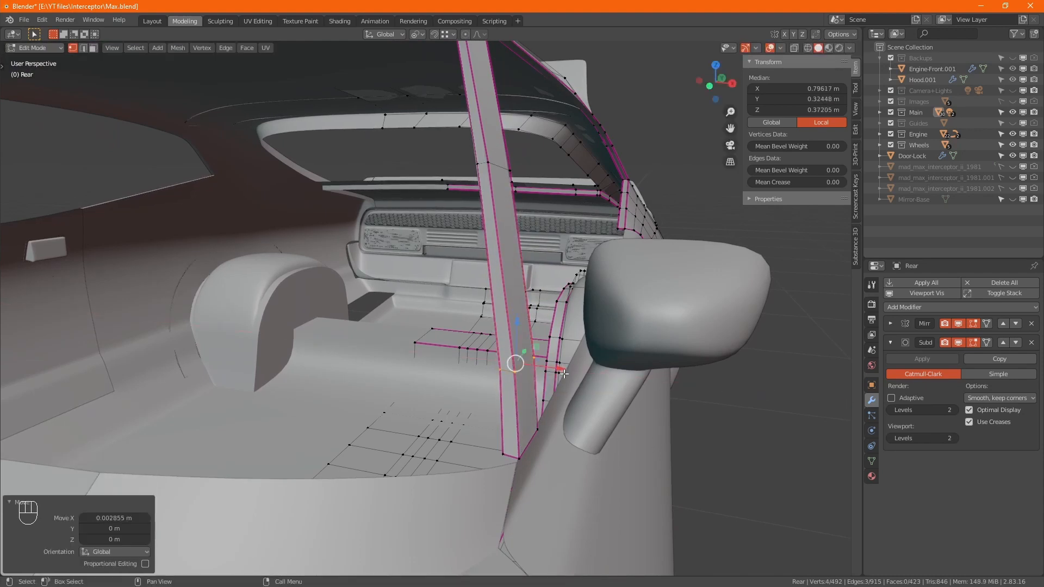
- Move the outer rear vertex at the windshield pillar's foot about 0.0013 m inward along X
middle_click_drag(564, 374, 587, 362, "alt")
left_click(545, 425)
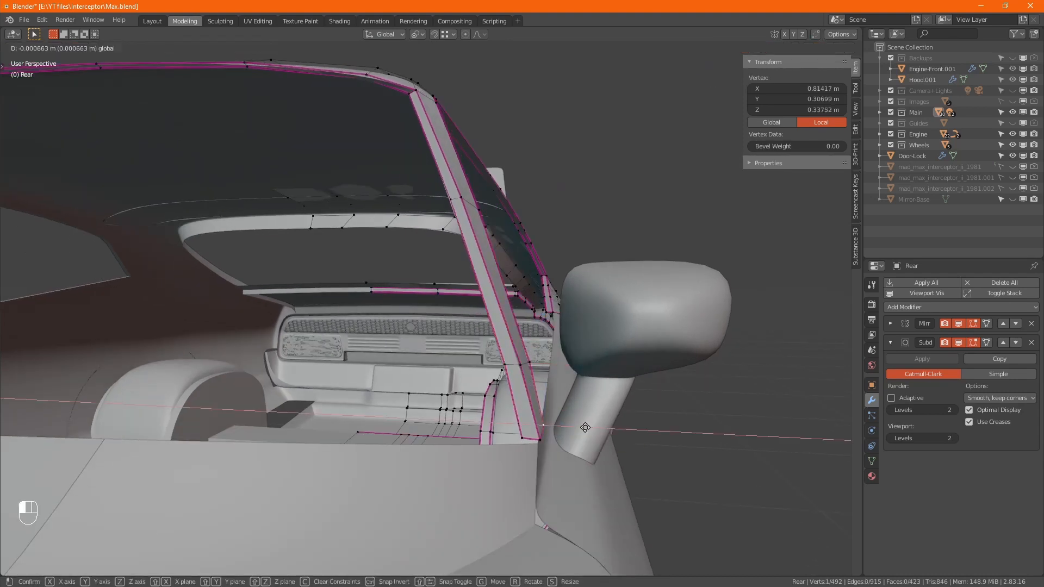
left_click_drag(585, 428, 584, 427)
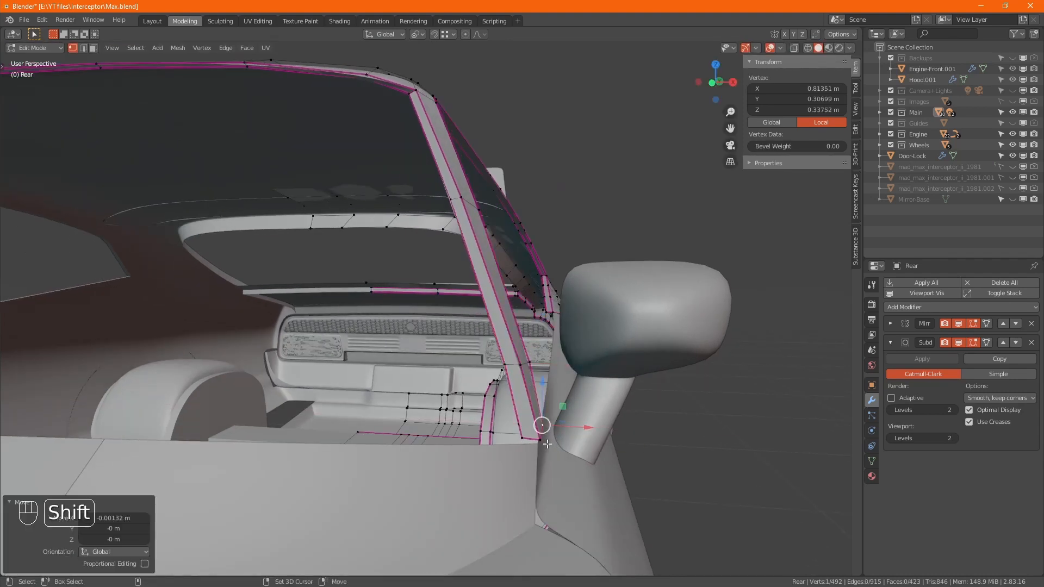
- Add the adjacent foot vertex to the selection and move both about 0.0011 m inward along X in two small nudges
left_click(542, 439, "shift")
middle_click_drag(547, 440, 545, 431, "ctrl")
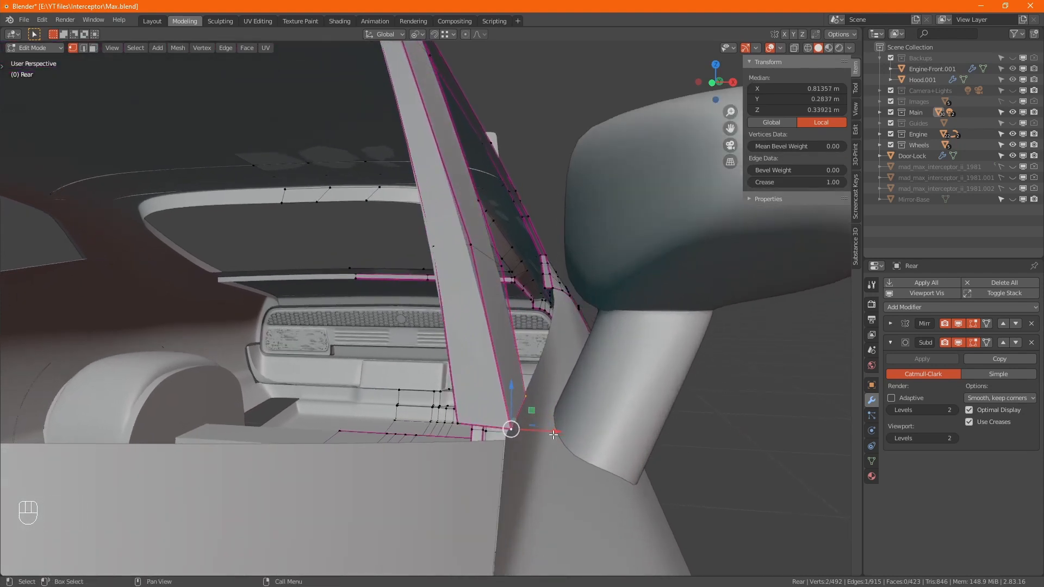
left_click_drag(545, 432, 550, 432)
middle_click_drag(550, 433, 550, 432, "alt")
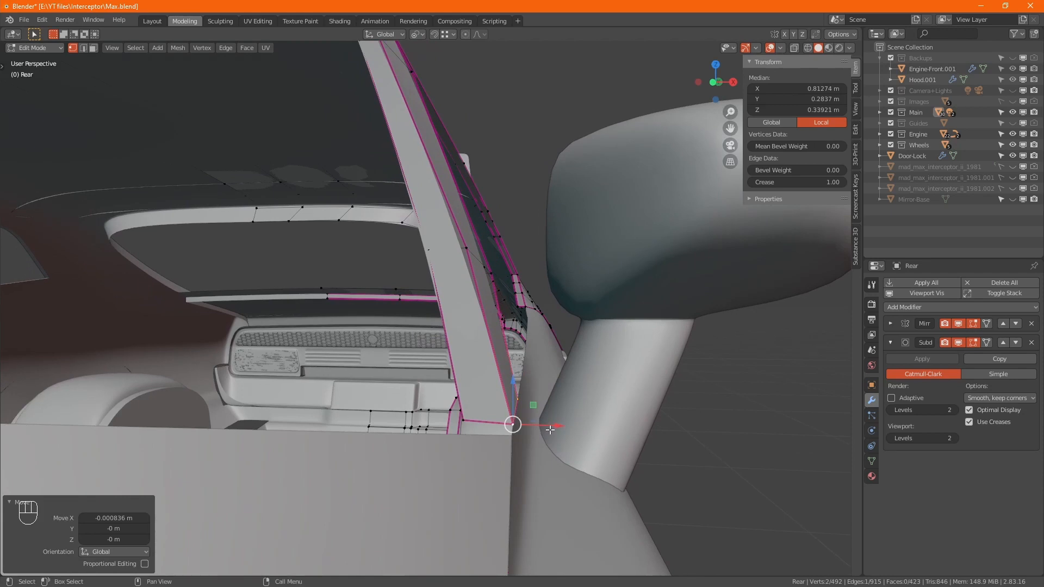
left_click_drag(551, 430, 546, 427)
middle_click_drag(598, 433, 481, 418, "alt")
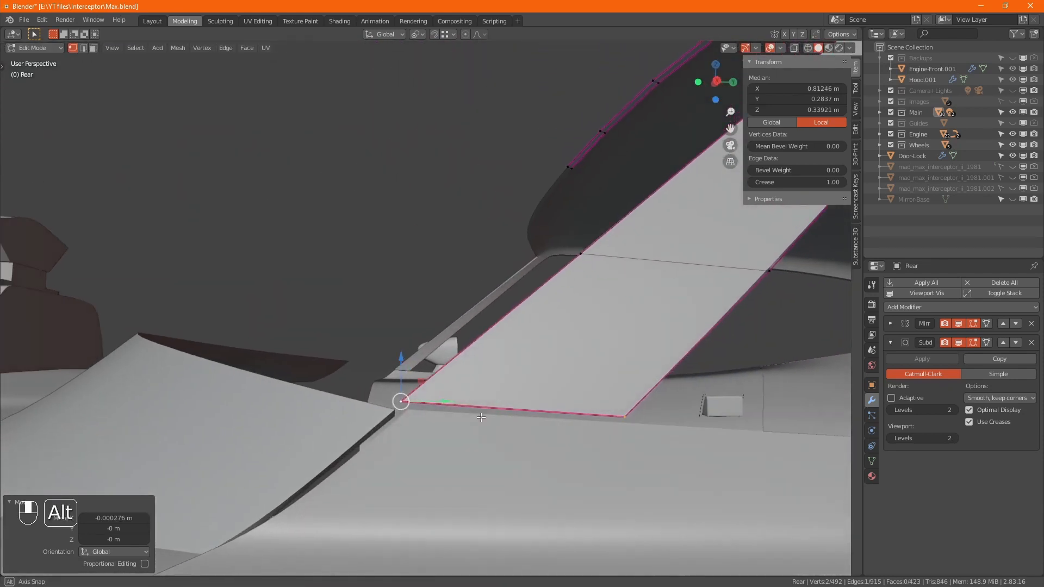
- Select all four bottom vertices of the windshield pillar's foot through the mesh and lower them slightly along Z
key("alt+z")
left_click_drag(686, 449, 384, 369)
key("alt+z")
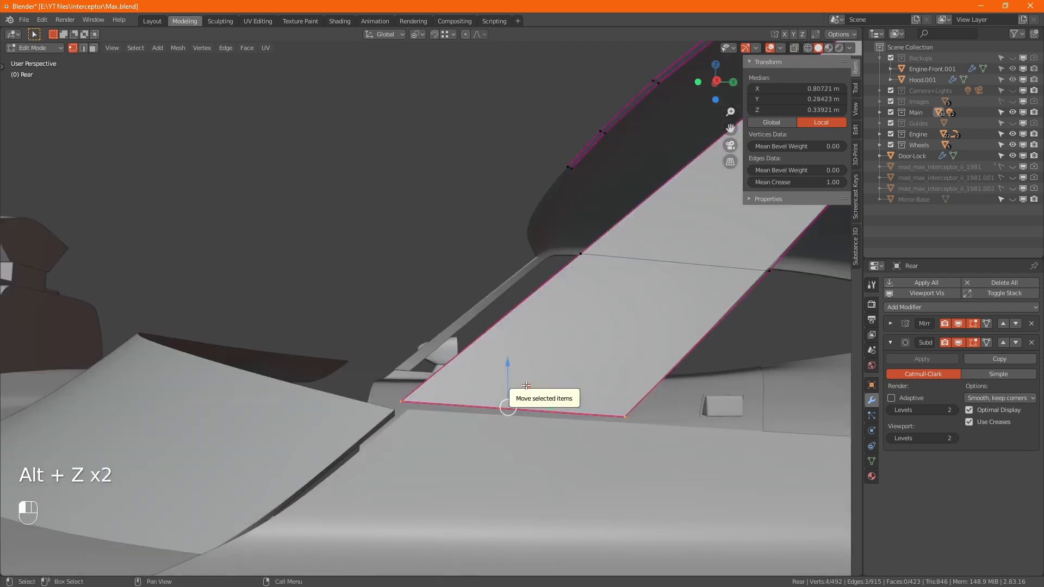
left_click_drag(527, 385, 536, 392)
- Select the two rear vertices of the pillar's foot and raise them slightly along Z
key("alt+z")
left_click_drag(670, 442, 586, 400)
key("alt+z")
middle_click_drag(589, 401, 629, 396)
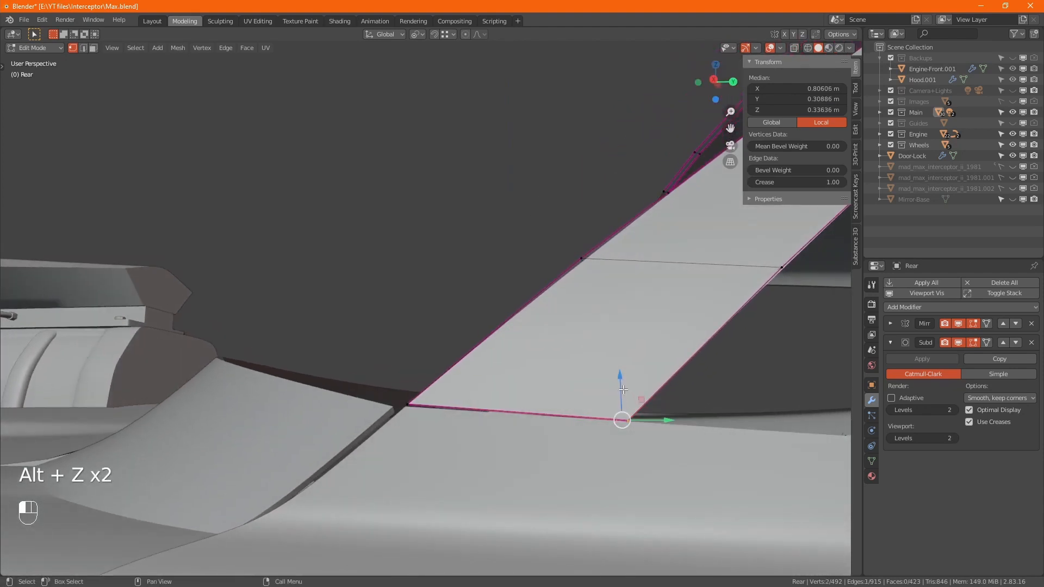
left_click_drag(623, 390, 622, 386)
middle_click_drag(424, 415, 541, 435, "alt")
- Switch to the reference photos, front.jpg and the Interceptor image board, and examine how the windshield pillar's foot meets the body
key("alt+Tab")
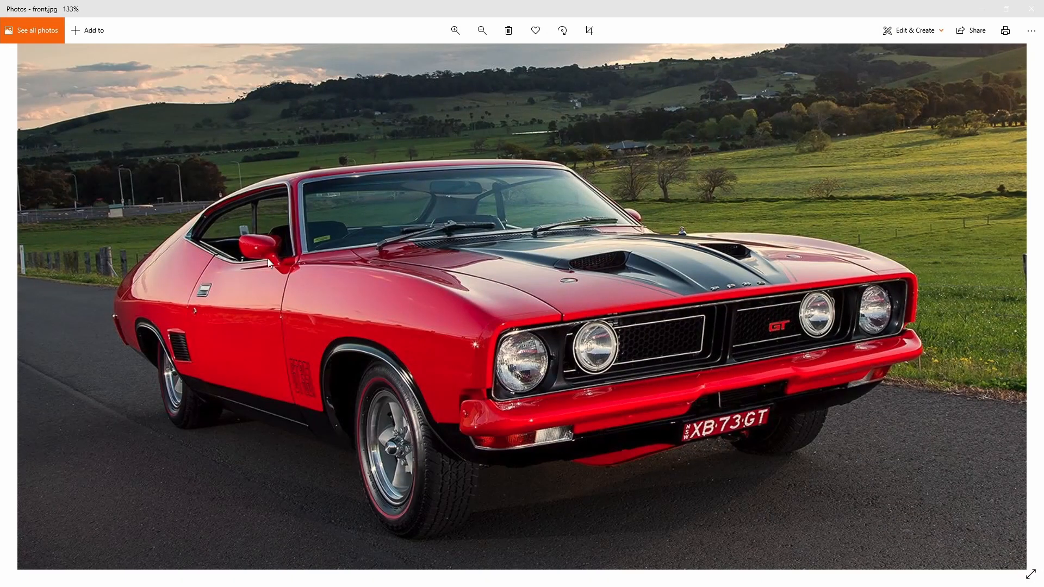
scroll(302, 252, "up", 4)
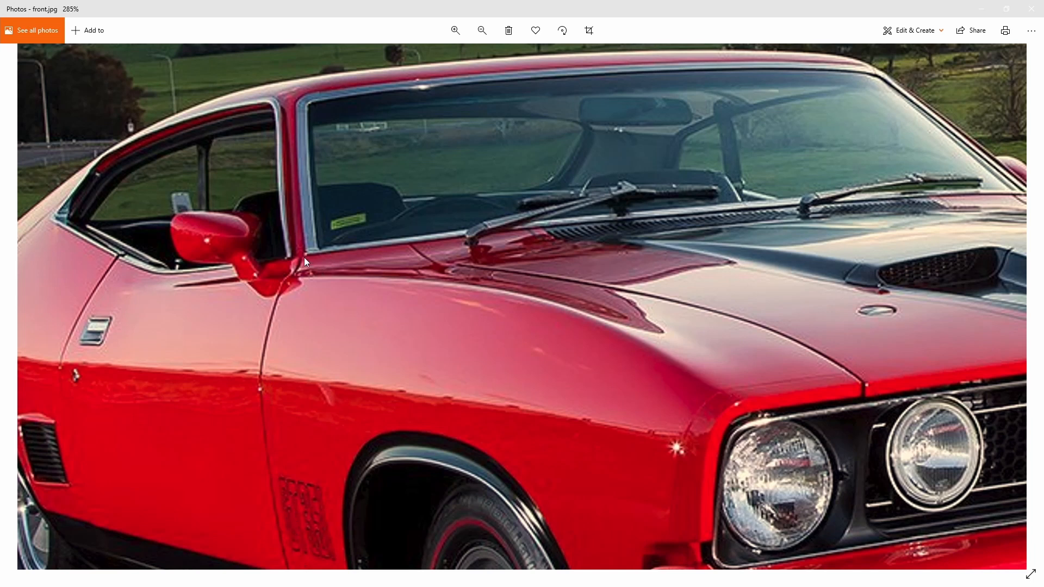
scroll(253, 379, "down", 2)
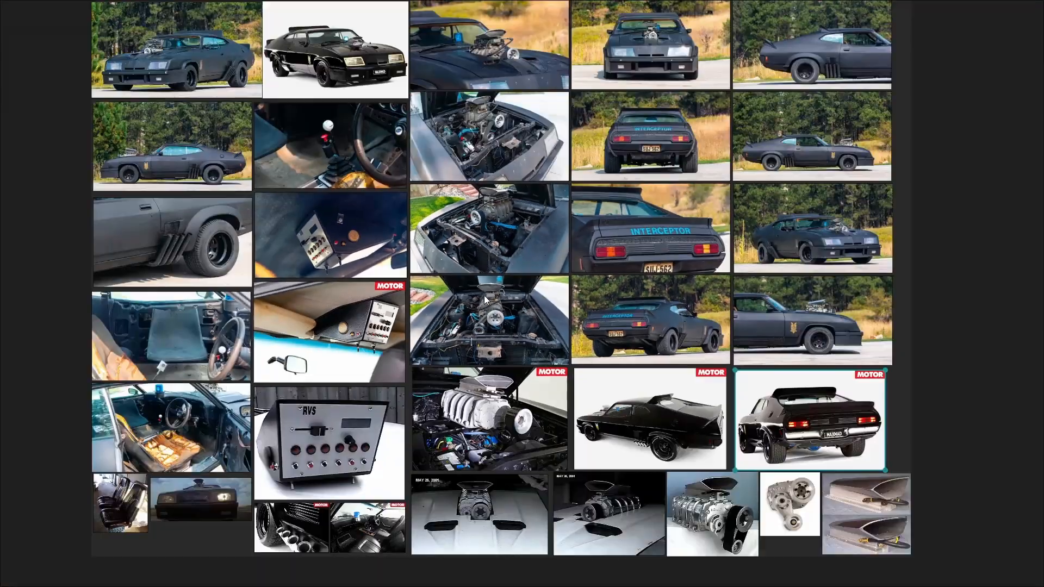
scroll(214, 415, "up", 12)
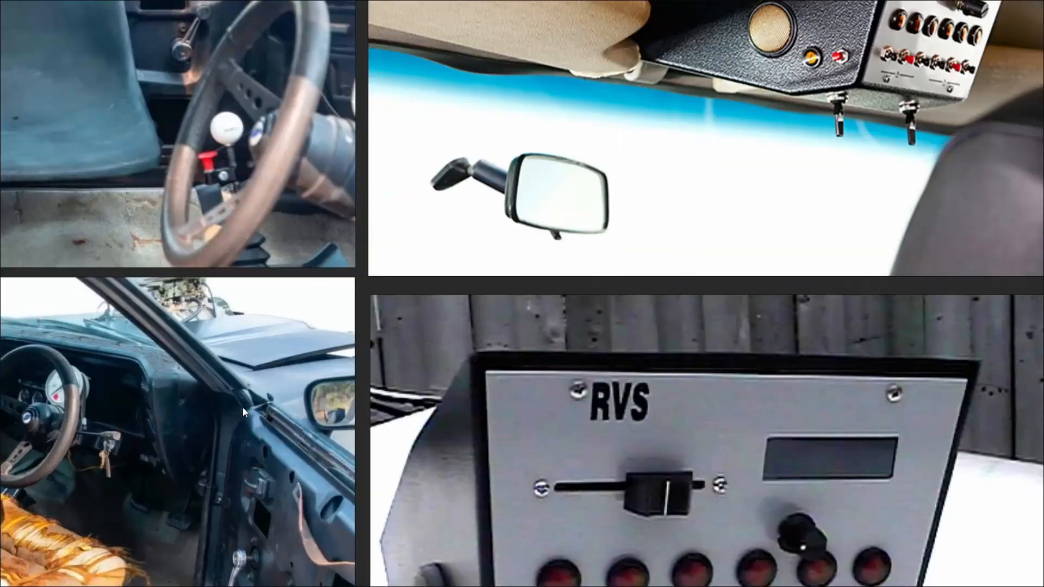
scroll(239, 396, "down", 3)
scroll(267, 372, "down", 5)
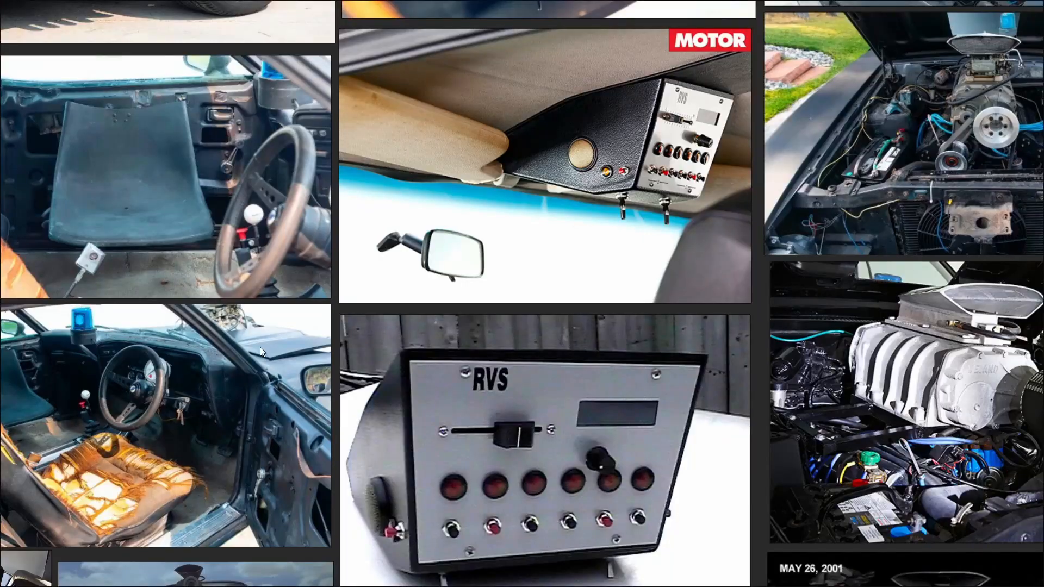
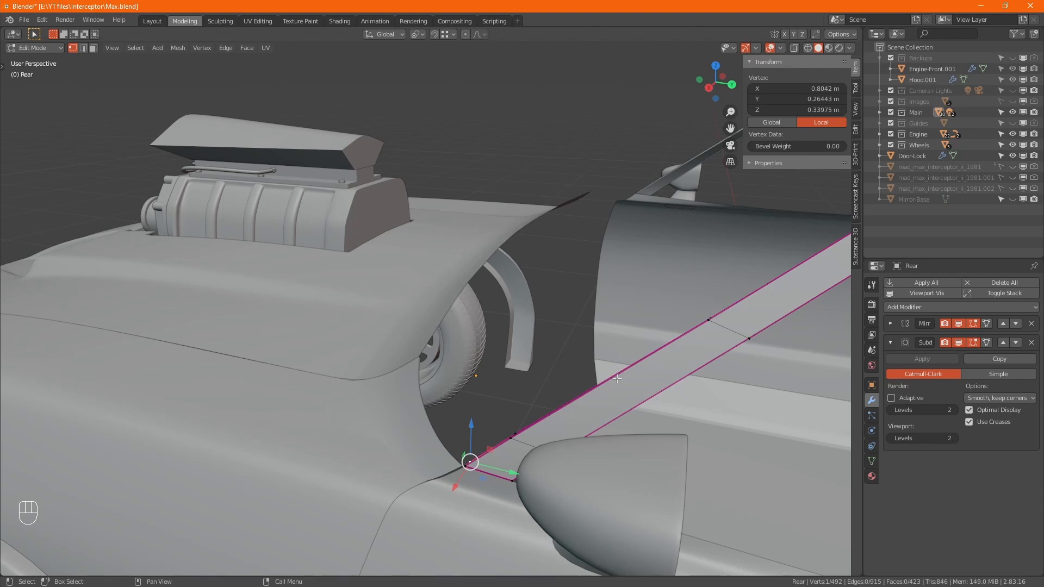
- Select the two front vertices of the lower loop across the windshield pillar and move them about 0.0011 m outward along X
middle_click_drag(618, 380, 444, 433)
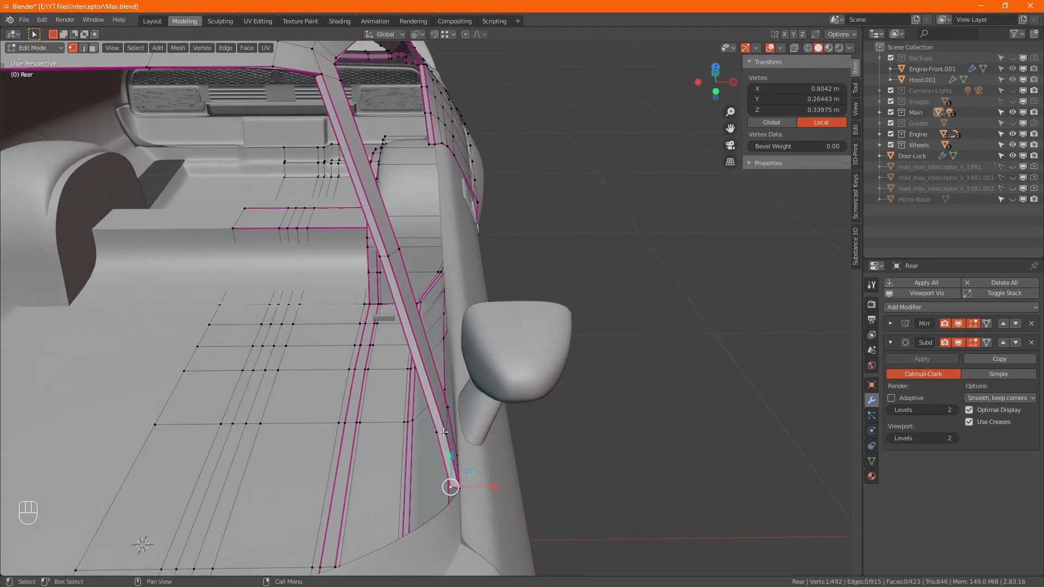
left_click(438, 432)
left_click(437, 432, "shift")
left_click(445, 434, "shift")
left_click(437, 434, "shift")
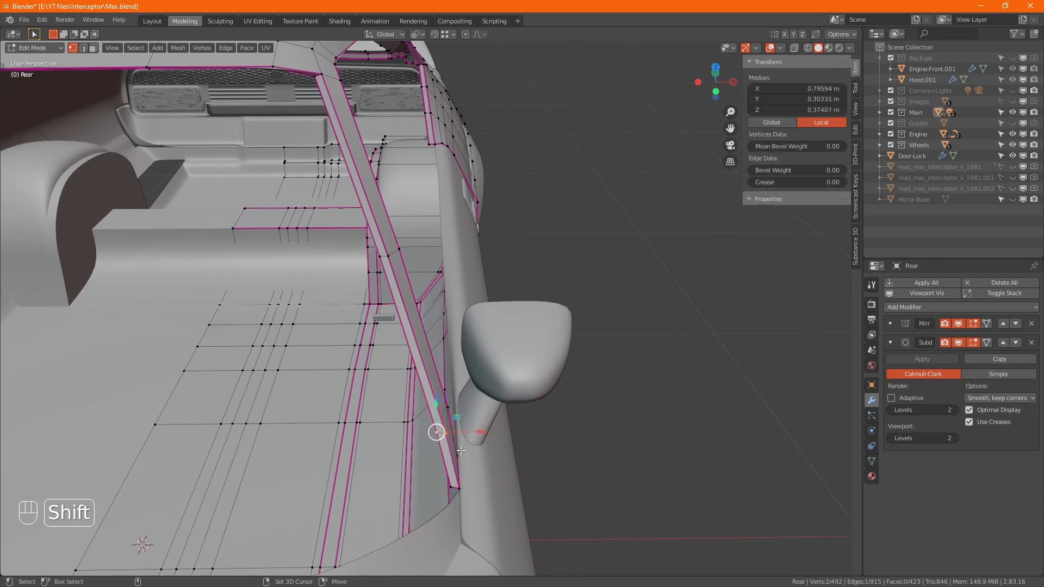
left_click_drag(467, 432, 469, 432)
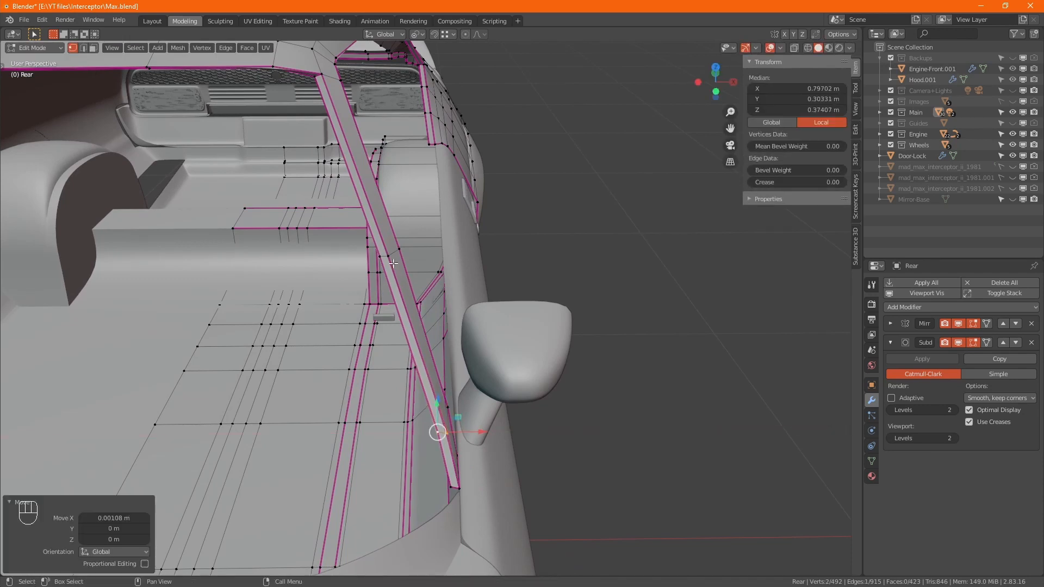
- Move the two front vertices of the pillar's middle loop about 0.0024 m outward along X and leave mesh editing
left_click(376, 258)
left_click(399, 249, "shift")
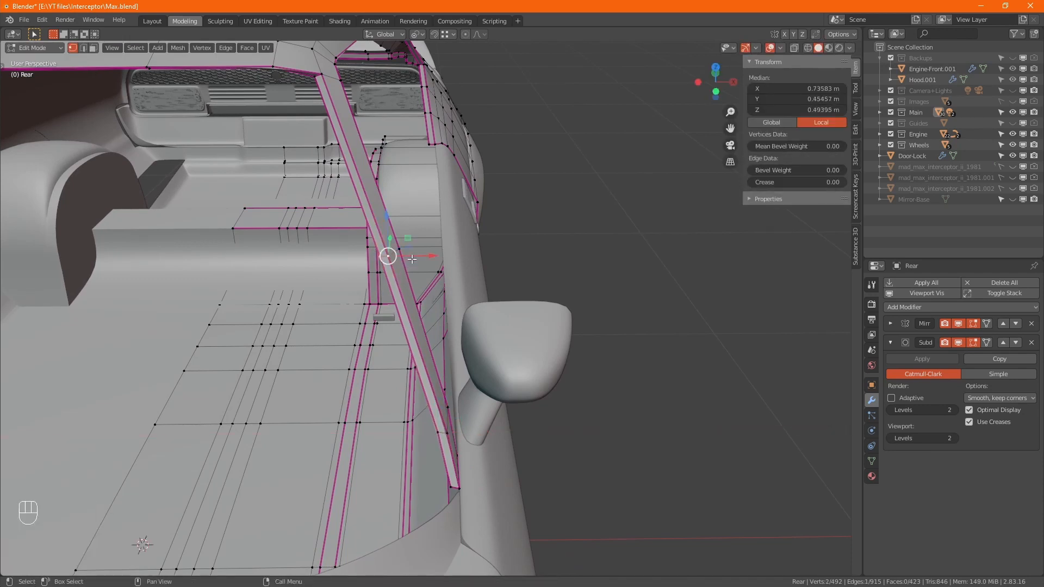
left_click_drag(413, 256, 414, 256)
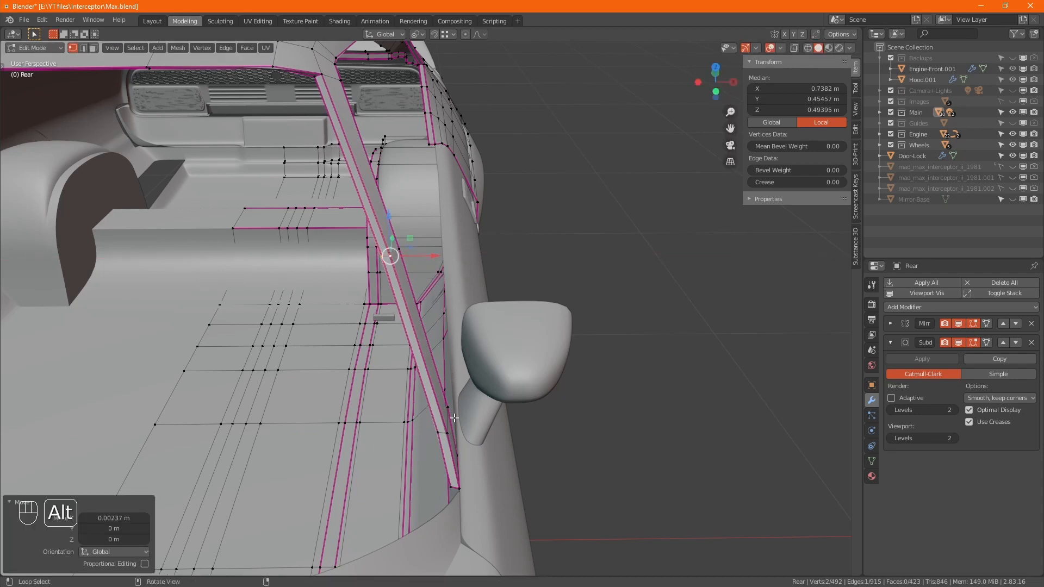
middle_click_drag(414, 256, 269, 383, "alt")
key("Tab")
scroll(404, 378, "down", 5)
scroll(344, 442, "up", 3)
middle_click_drag(344, 441, 302, 345)
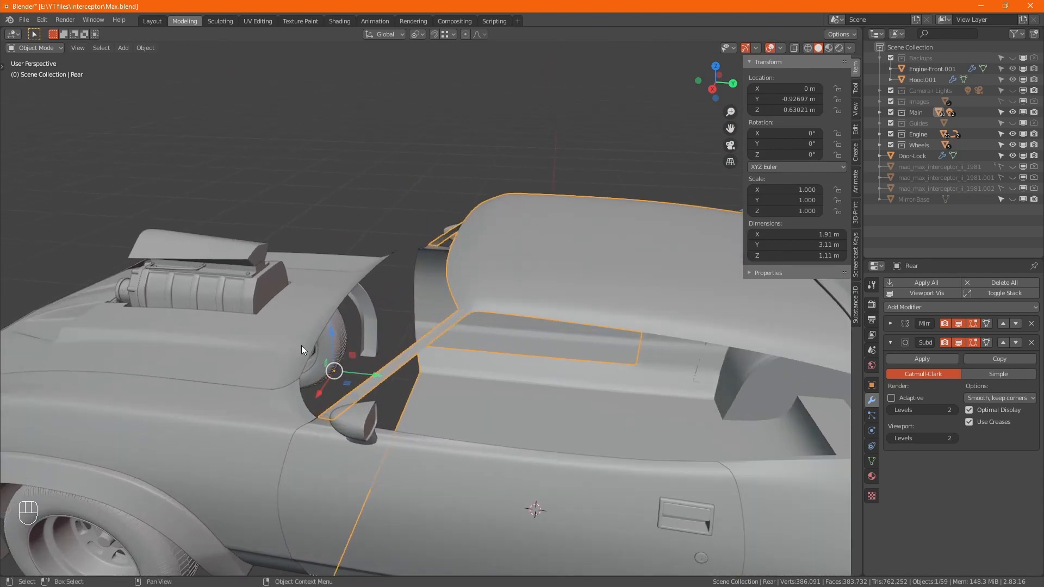
- Start editing the hood mesh and select its complete outer border: rear, front and both side edges
left_click(302, 344)
key("Tab")
left_click(308, 360, "alt")
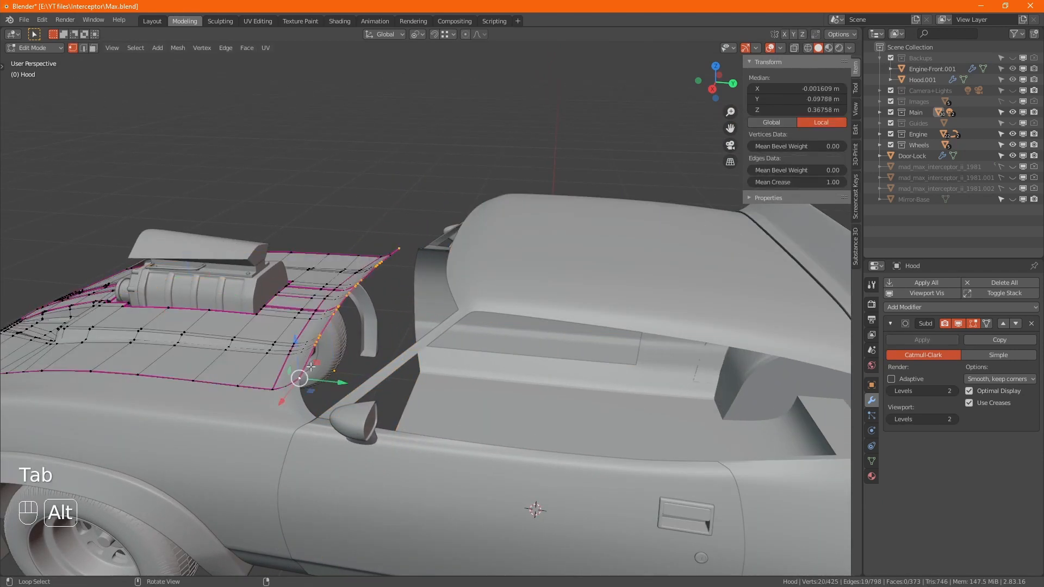
left_click(251, 385, "alt+shift")
left_click(353, 254, "alt+shift")
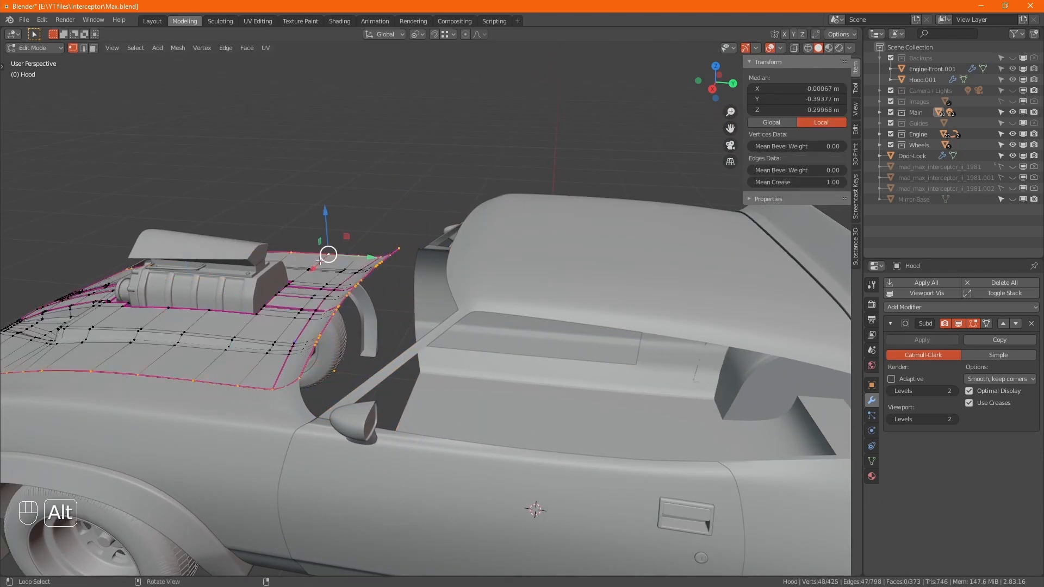
middle_click_drag(209, 328, 142, 344)
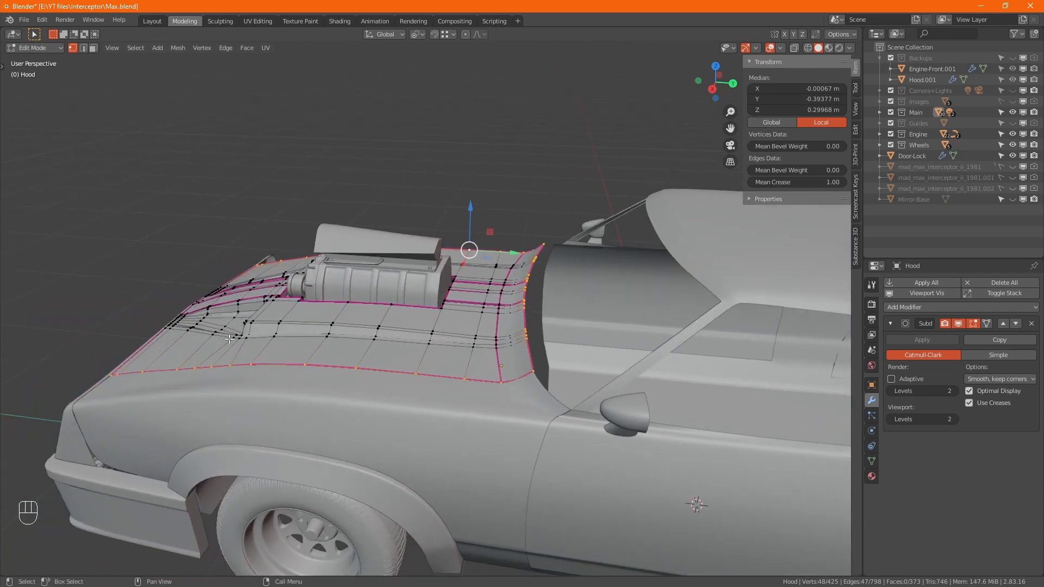
left_click(142, 345, "alt+shift")
middle_click_drag(209, 367, 577, 348)
middle_click_drag(560, 293, 603, 273, "ctrl")
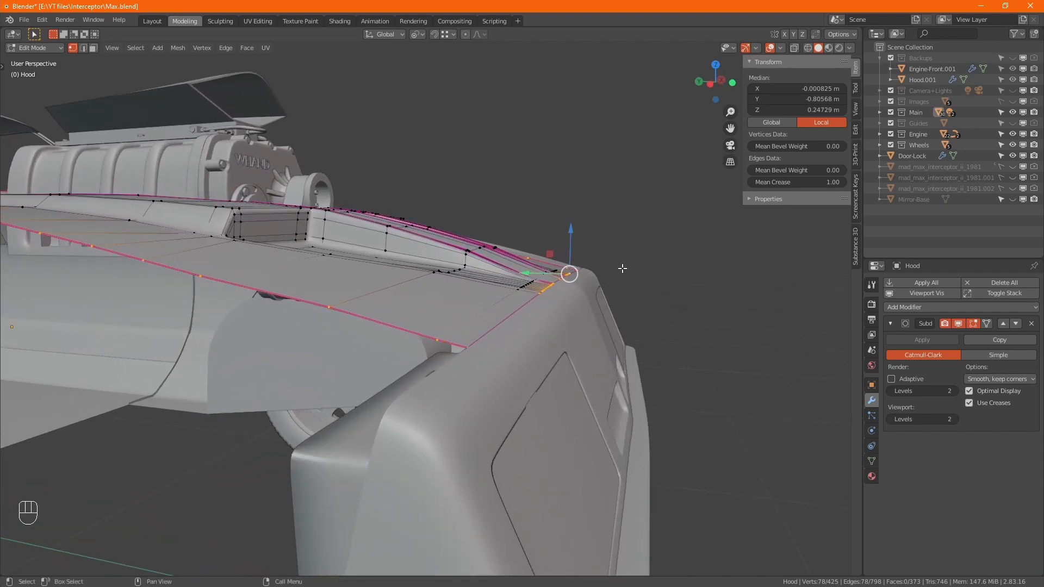
- Extrude the hood's outer border about 0.006 m downward along Z to form a thin lip
key("e")
key("z")
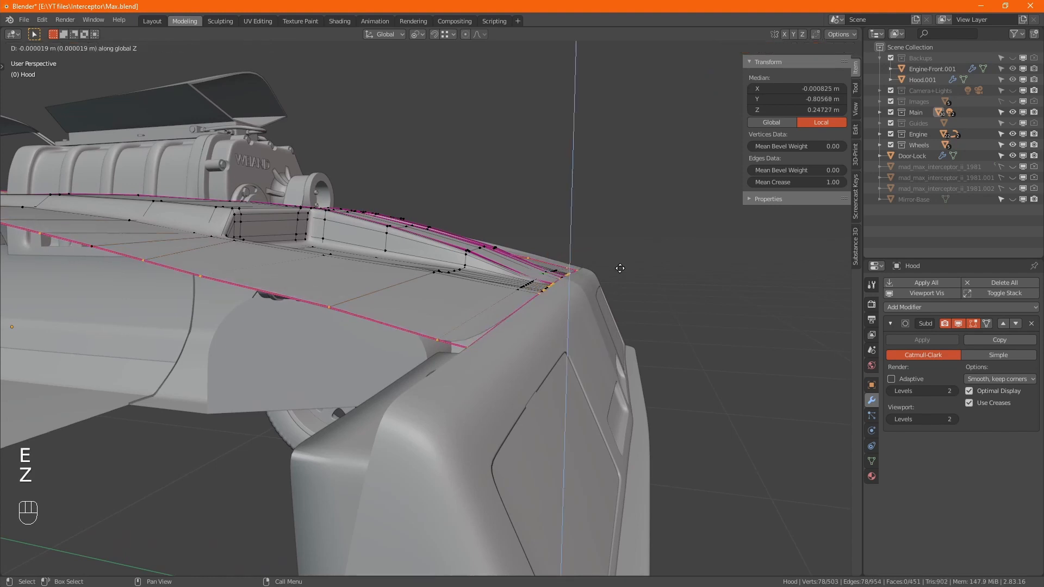
key("shift")
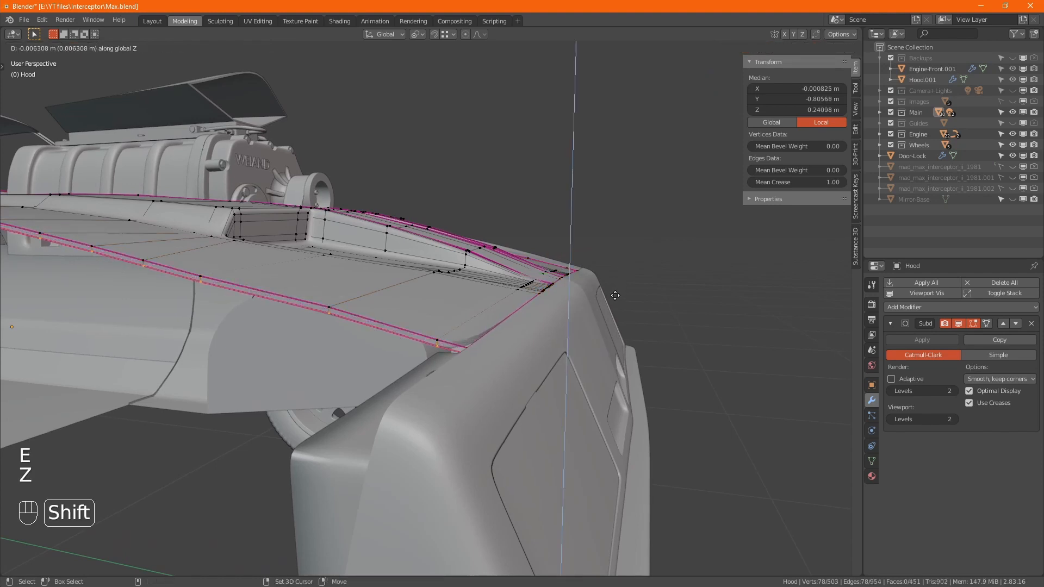
left_click(615, 294)
- Isolate the hood, select the short vertical edges at the four corners of its lip, and set their mean crease to 1
key("alt+z")
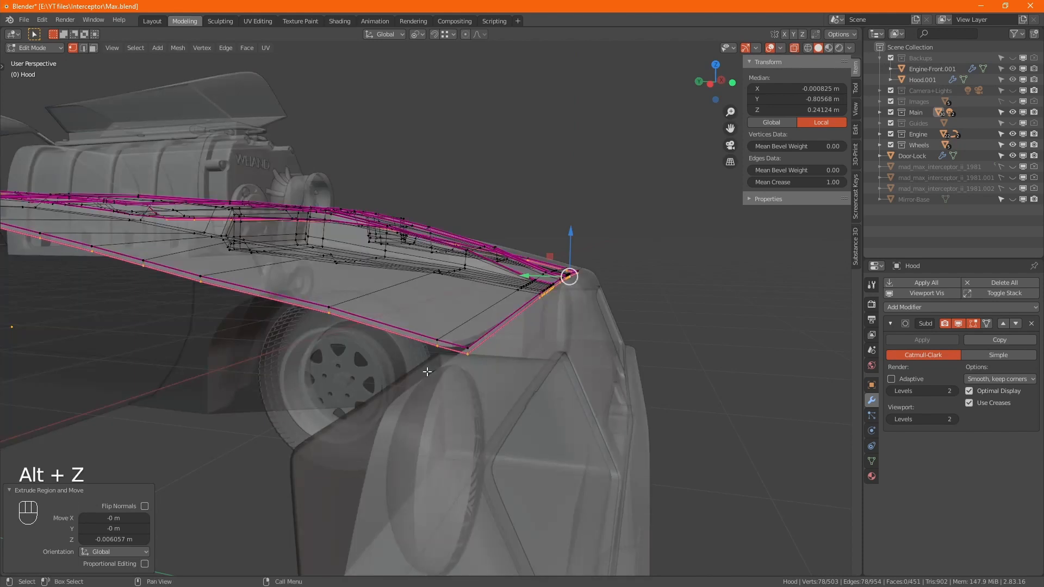
key("KP_Divide")
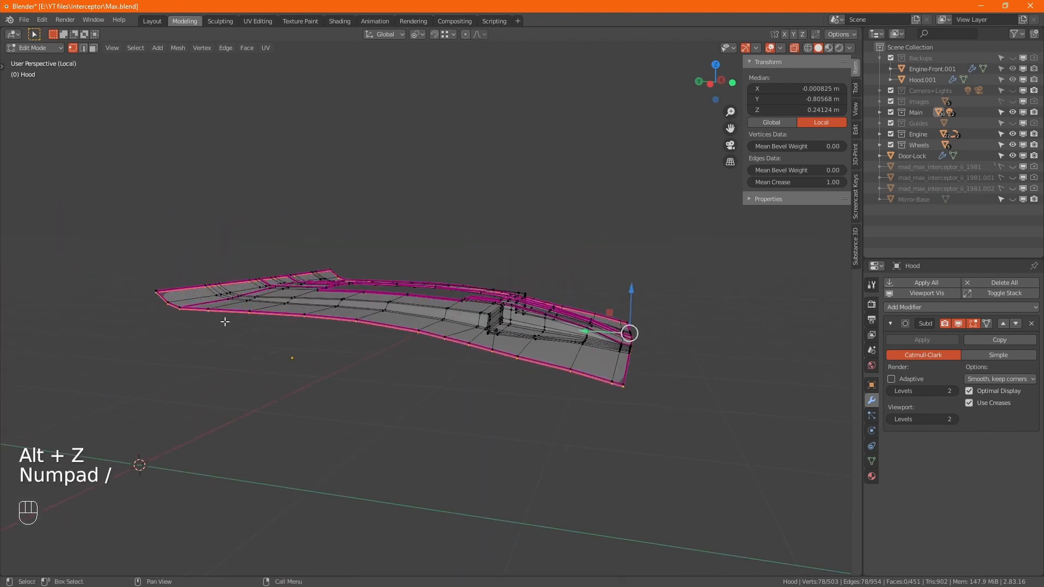
key("b")
left_click_drag(165, 296, 148, 285)
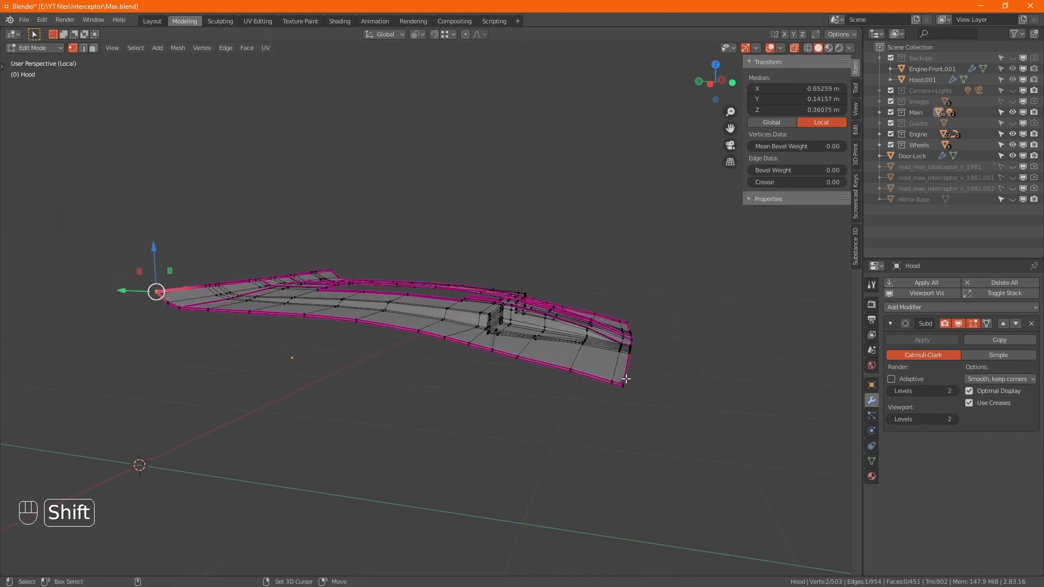
left_click_drag(632, 392, 635, 396, "shift")
middle_click_drag(690, 385, 590, 393)
middle_click(618, 338, "alt")
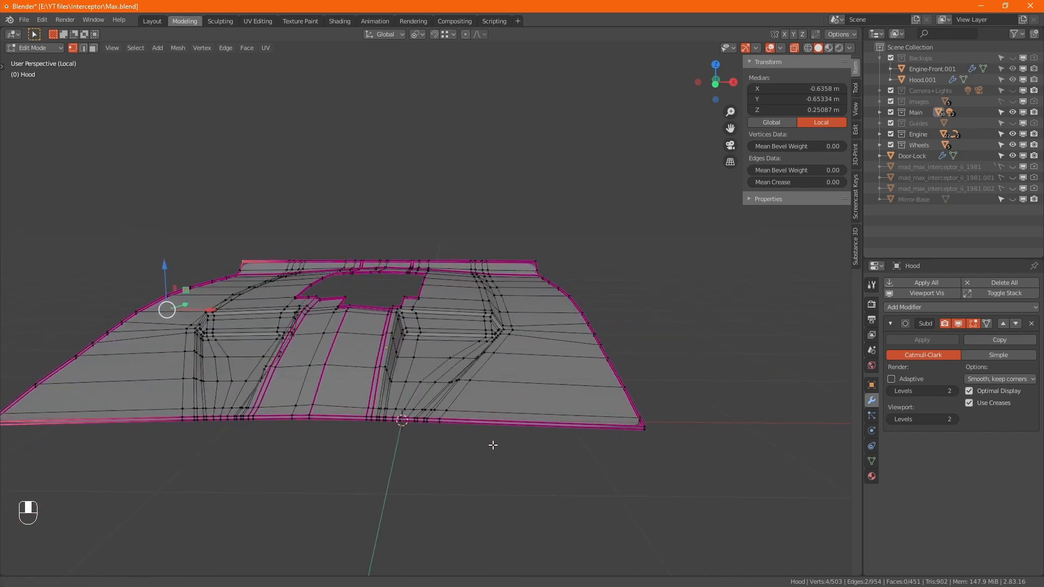
left_click_drag(597, 447, 577, 418, "shift")
middle_click_drag(626, 369, 553, 397, "alt")
left_click_drag(822, 306, 745, 282, "shift")
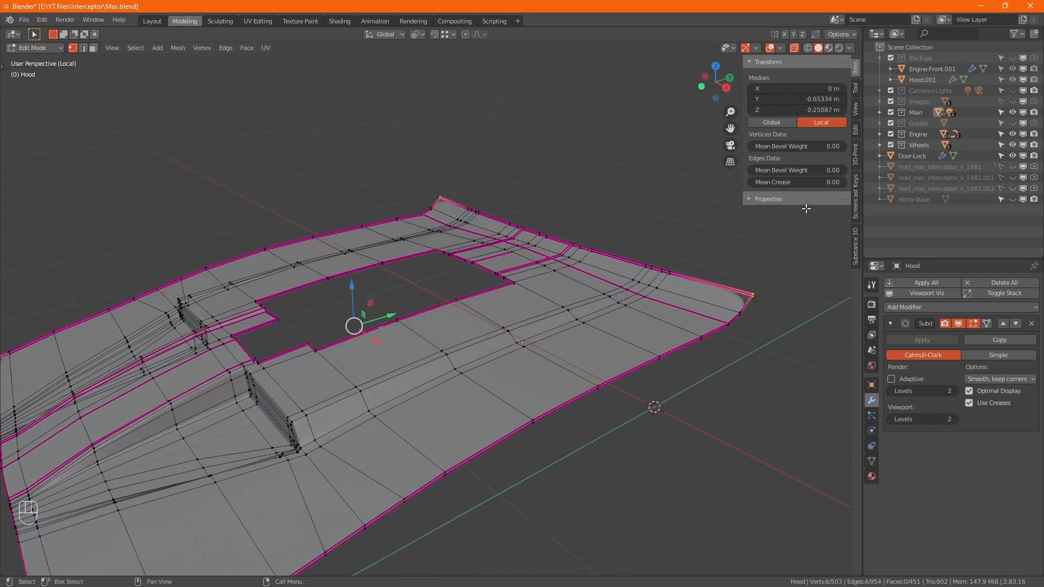
left_click(801, 181)
type("1")
key("Return")
- Leave hood mesh editing, turn off X-ray, and bring the whole car back from the isolated view
key("Tab")
key("alt+z")
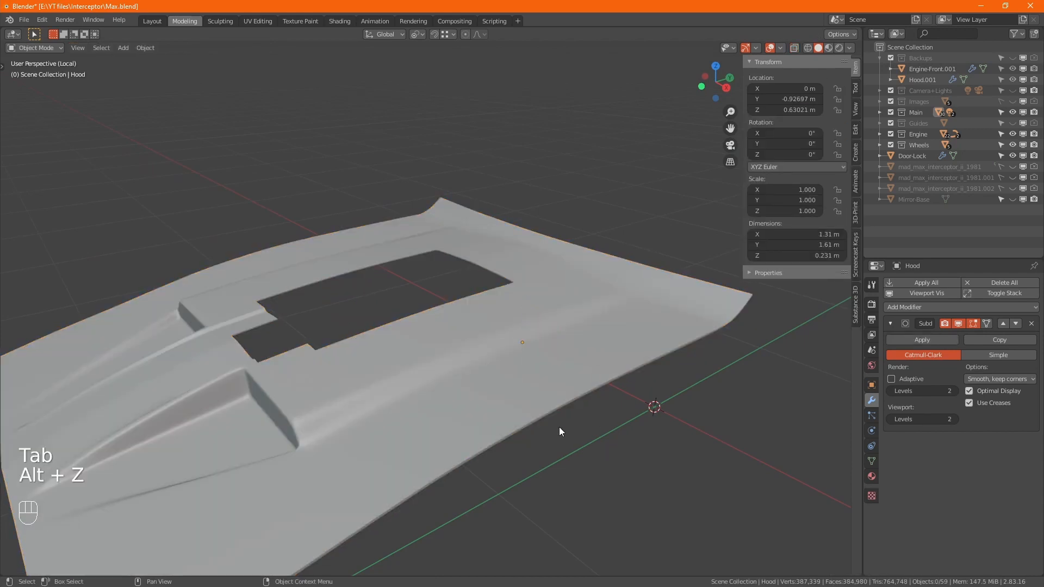
key("KP_Divide")
middle_click_drag(536, 420, 407, 369, "alt")
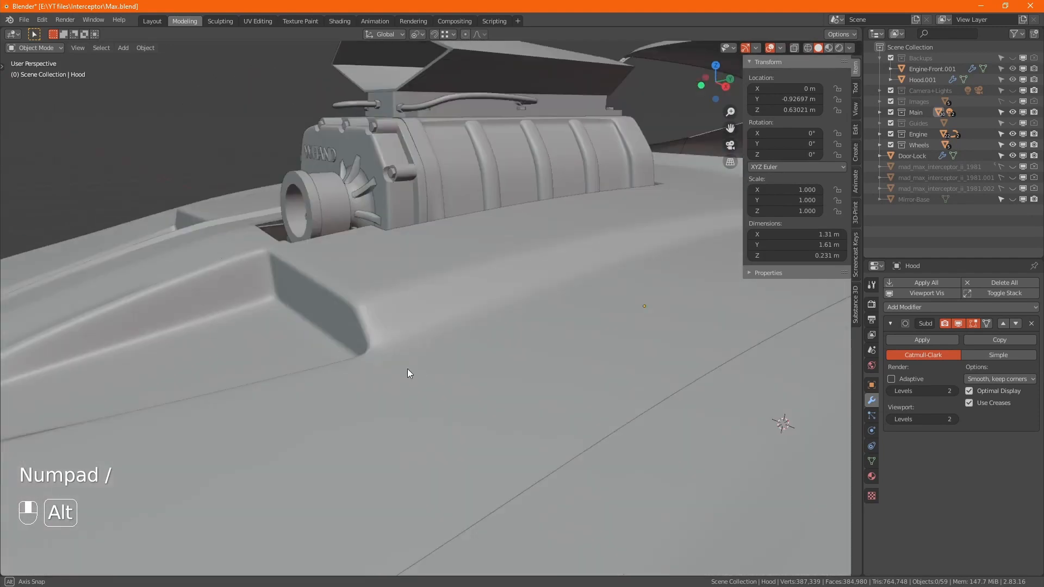
scroll(442, 377, "down", 6)
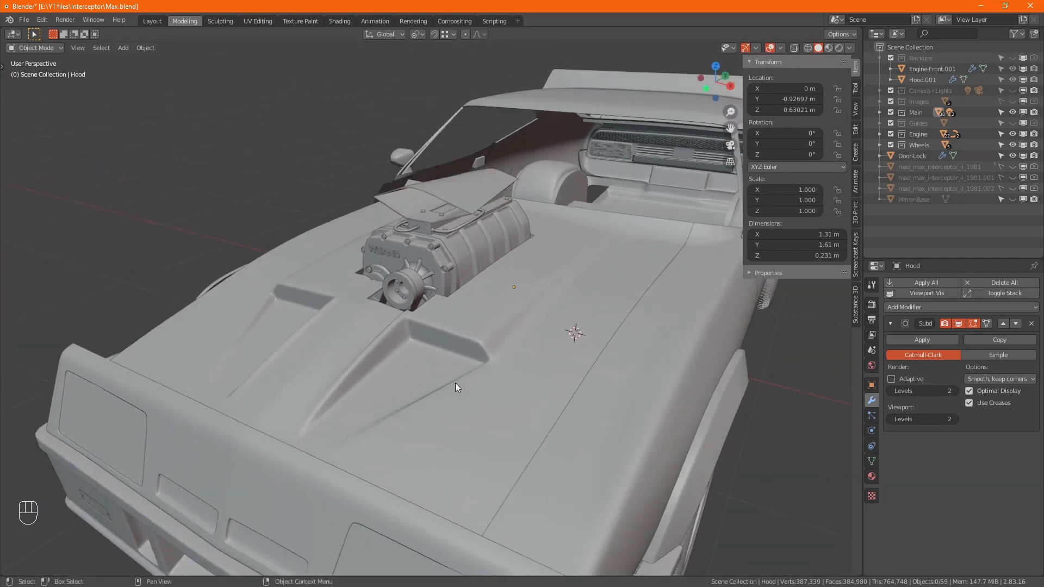
- Enable viewport display of the front fender's Mirror modifier and deselect the fender
left_click(692, 350)
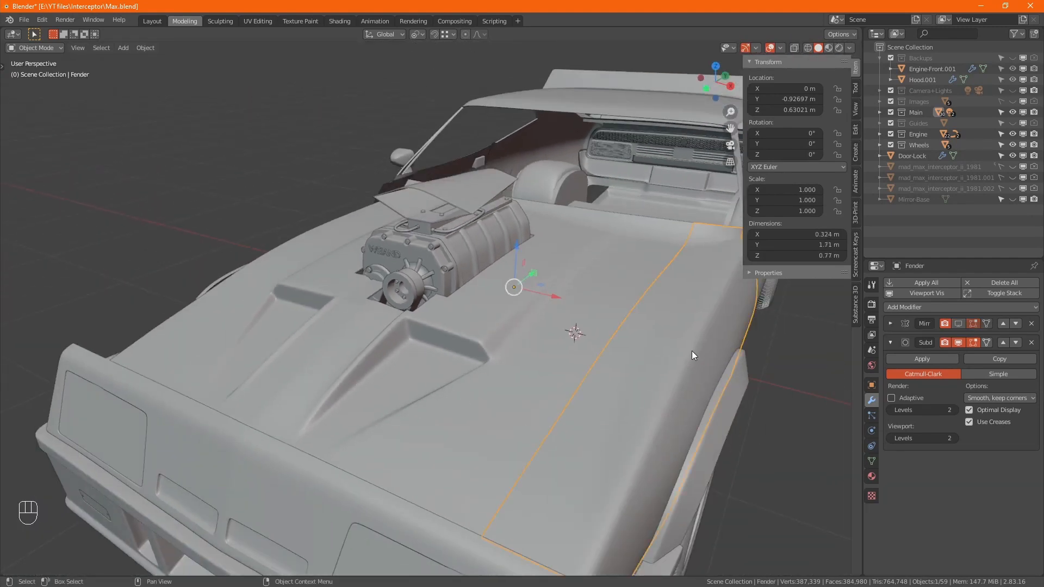
left_click(958, 323)
left_click(765, 439)
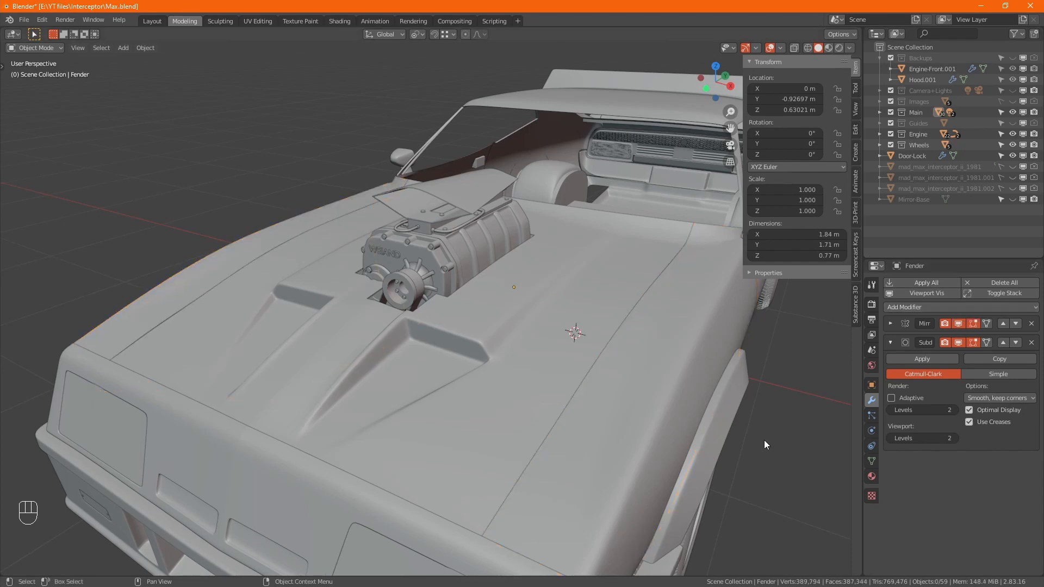
scroll(756, 438, "down", 2)
left_click_drag(720, 423, 452, 380, "alt")
middle_click_drag(452, 381, 560, 335, "alt")
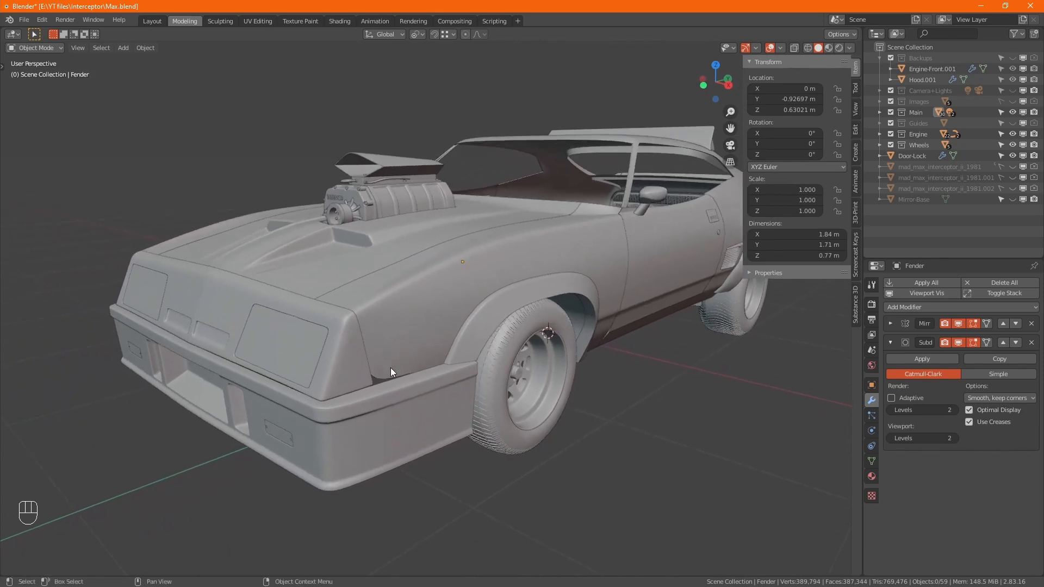
- Examine the front fender's lower front corner in mesh editing and isolated view, and compare it with the front.jpg reference photo
key("Tab")
scroll(389, 368, "up", 5)
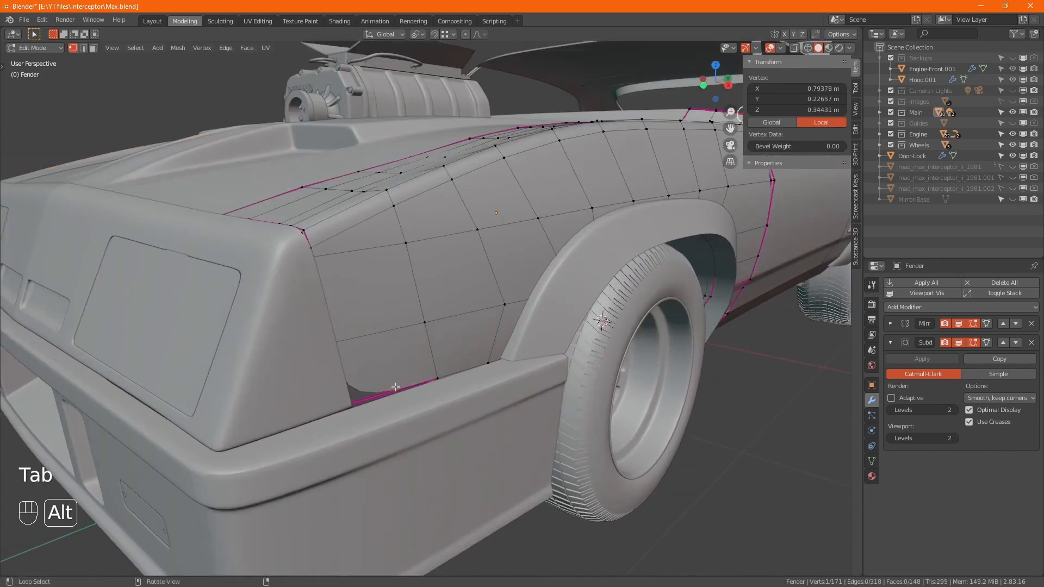
middle_click_drag(396, 387, 376, 386, "alt")
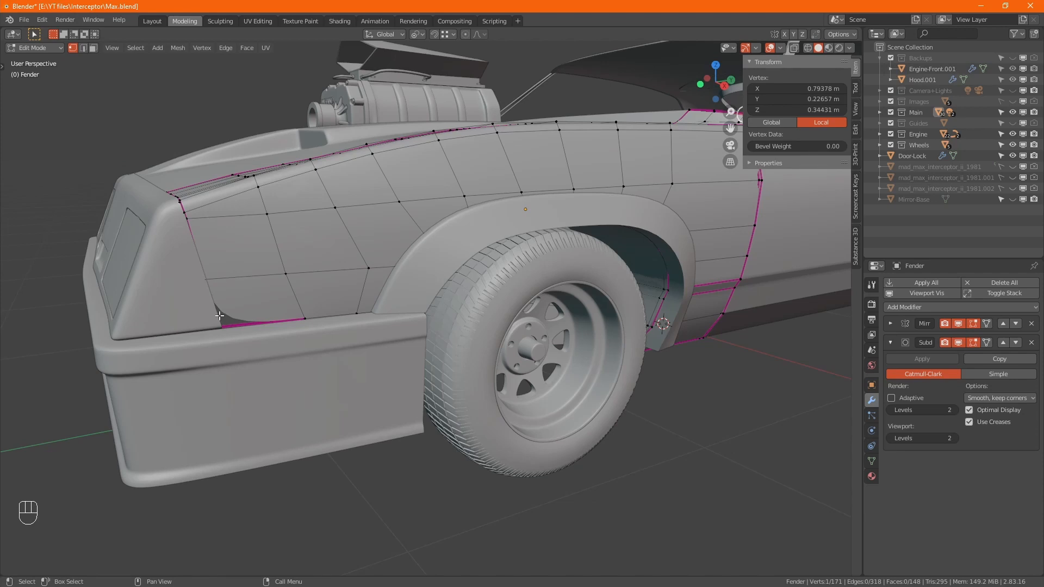
key("KP_Divide")
scroll(264, 364, "up", 1)
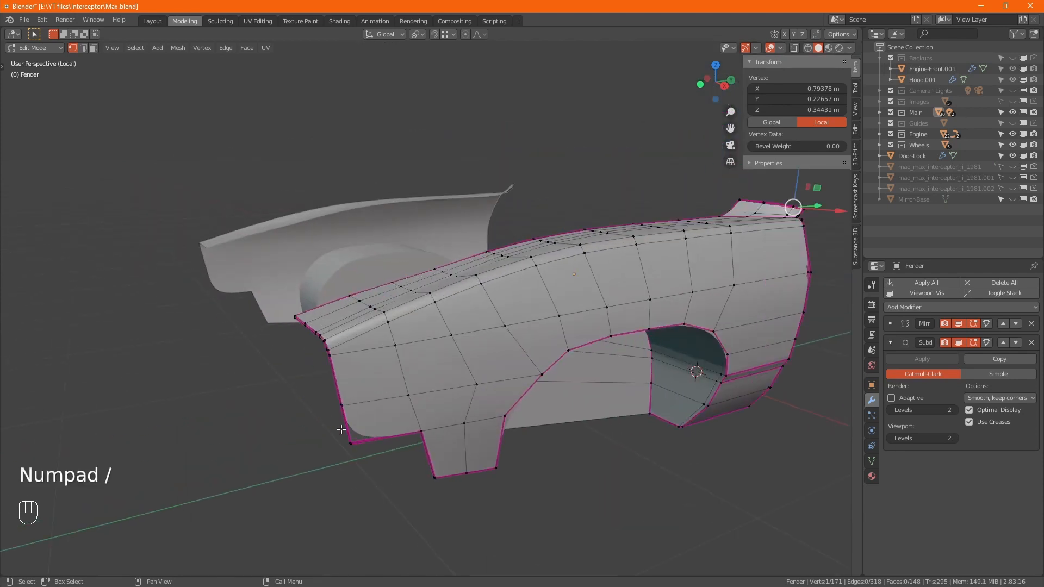
middle_click_drag(359, 457, 380, 364, "shift")
scroll(394, 323, "up", 2)
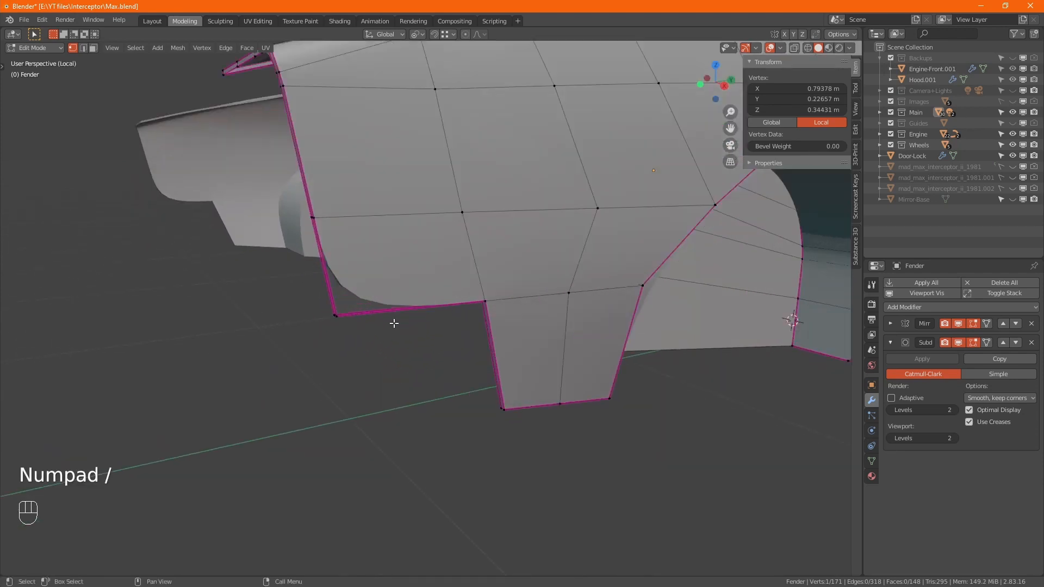
key("KP_Divide")
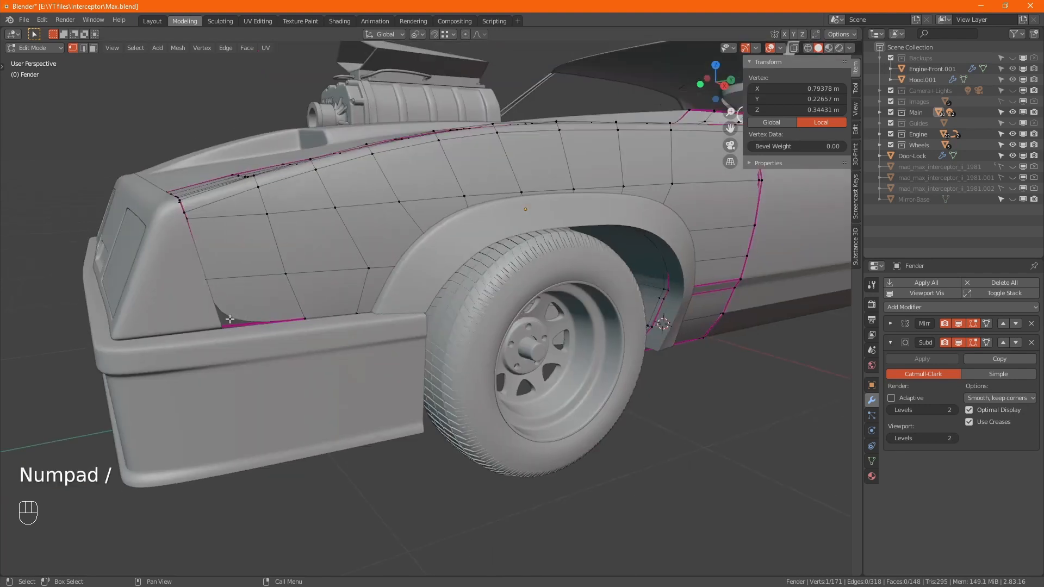
key("alt+Tab")
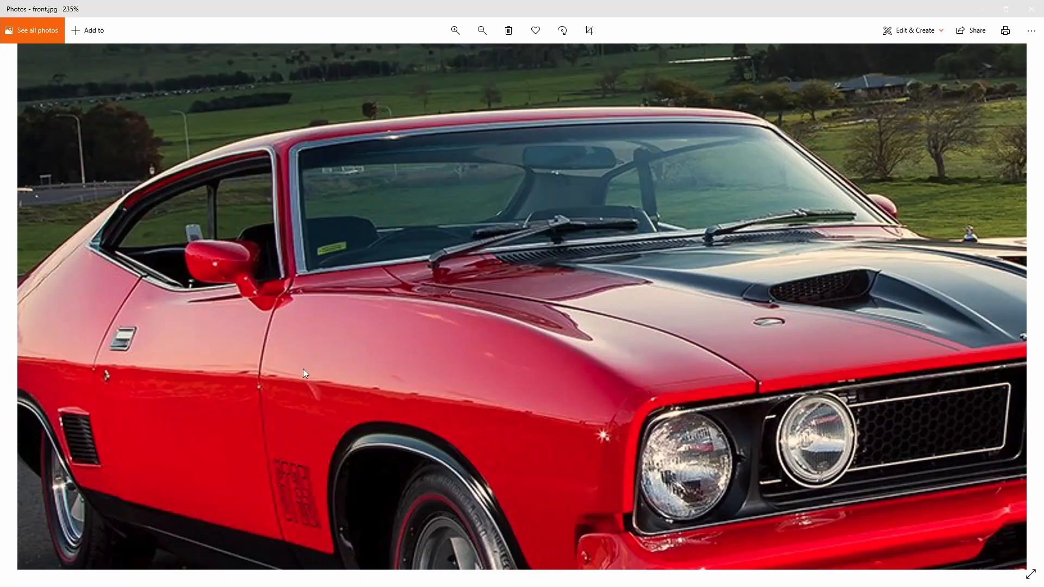
left_click_drag(622, 520, 572, 368)
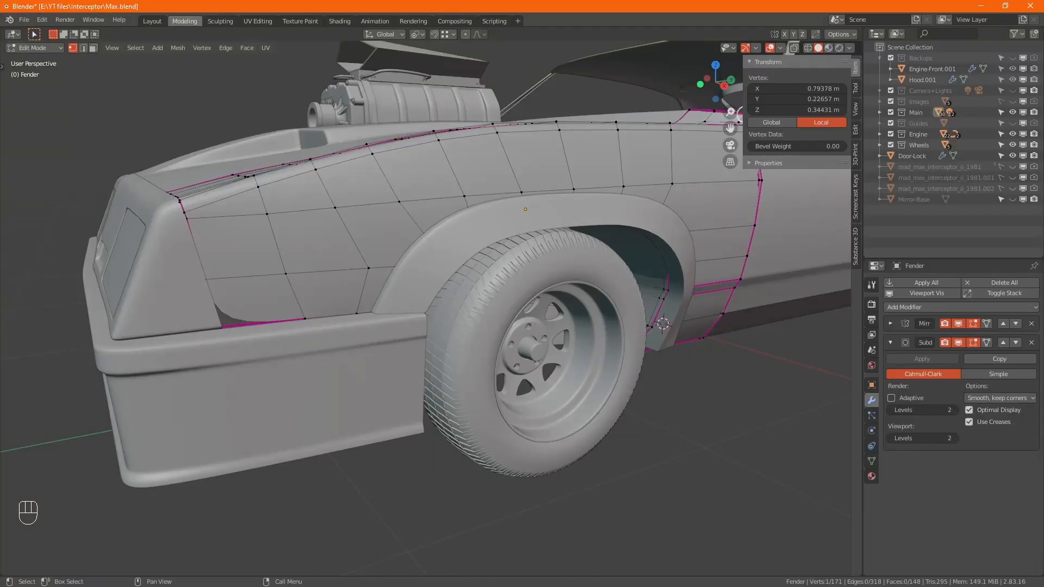
- With X-ray on, extrude the inner bottom edge of the fender's front corner about 0.157 m down to meet the adjacent tab's lower corner
middle_click_drag(241, 338, 288, 383, "alt")
middle_click_drag(345, 418, 396, 366)
key("Tab")
key("Tab")
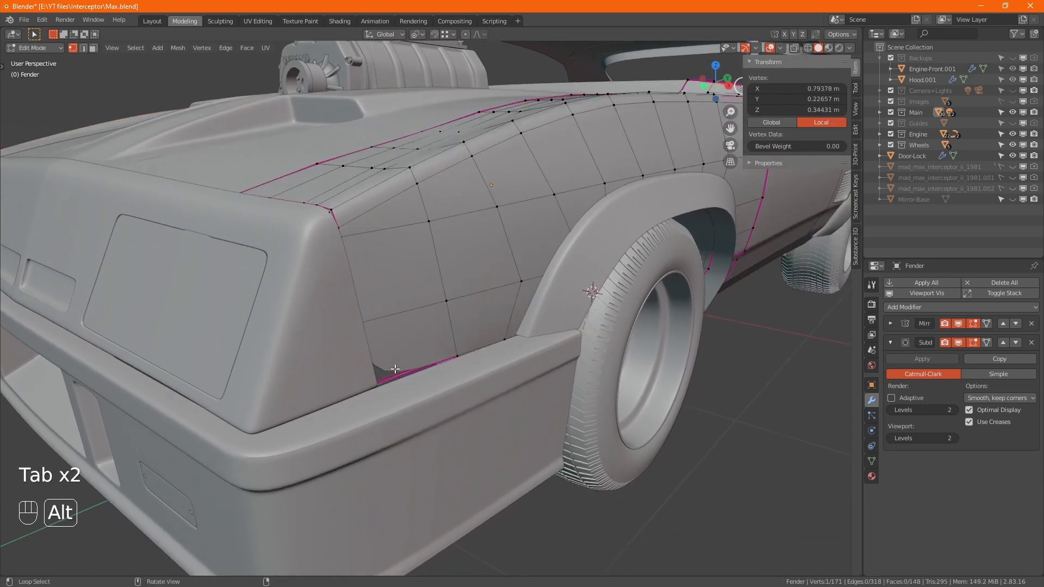
key("alt+z")
scroll(394, 375, "up", 4)
scroll(394, 377, "up", 1)
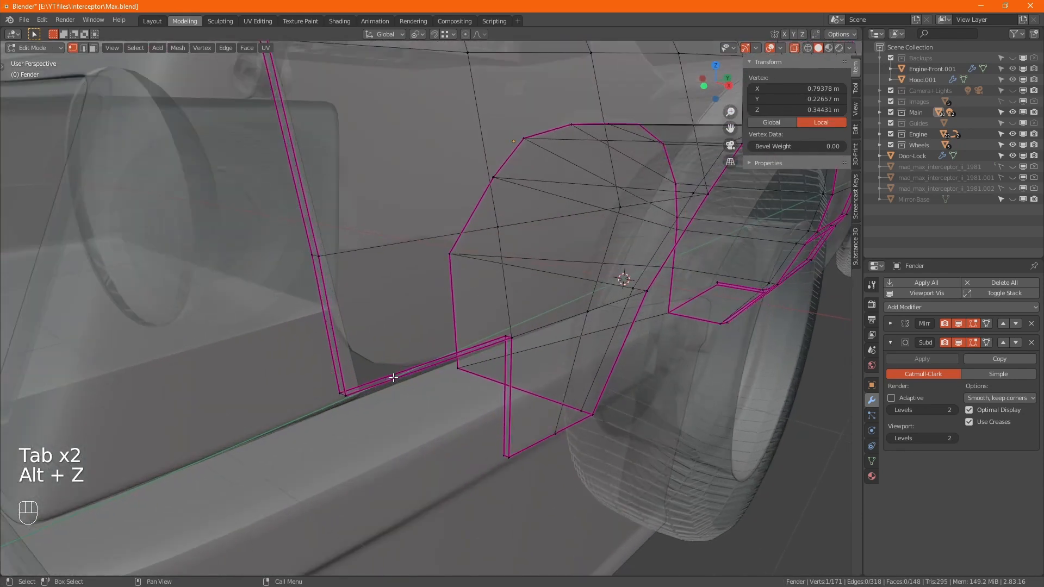
left_click(504, 336, "ctrl")
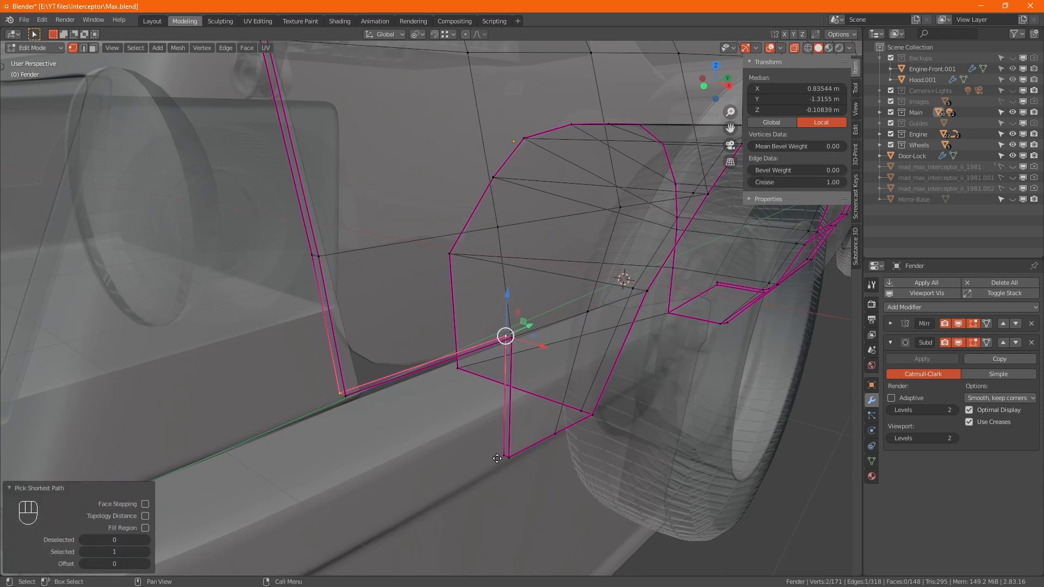
key("e")
left_click(492, 480)
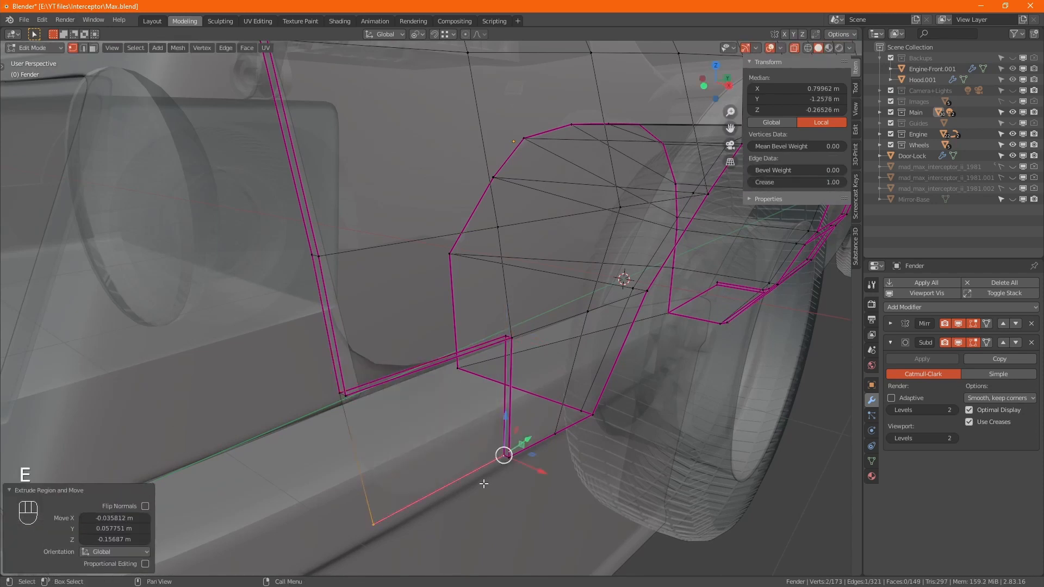
- Set the mean crease of the extruded flap's front and bottom edges to 1
left_click(339, 393, "shift")
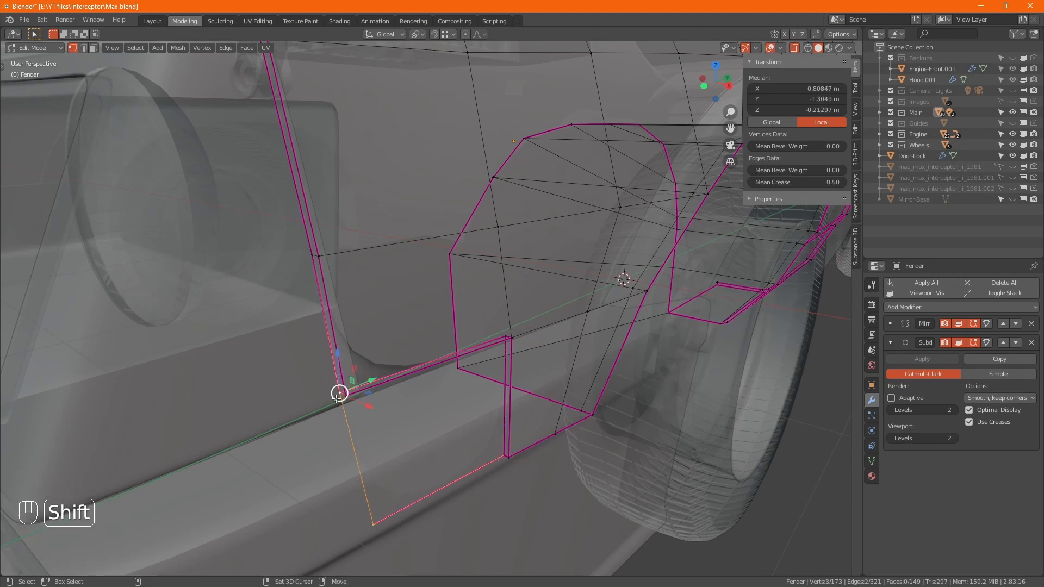
left_click(811, 182)
type("0.5")
key("Return")
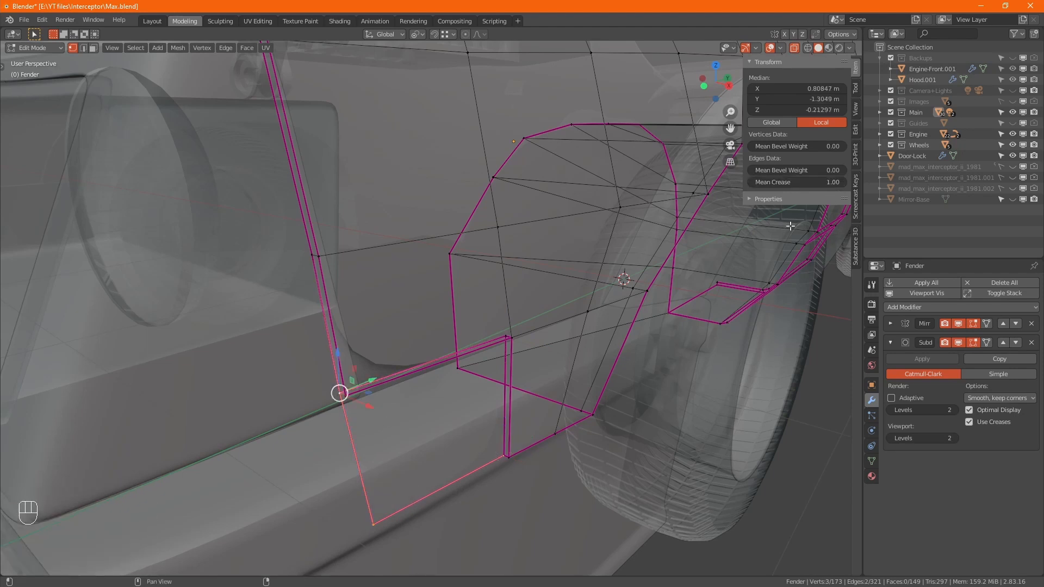
- Merge all fender vertices by distance at 0.0001 m, then turn off X-ray and leave mesh editing
key("a")
key("m")
left_click(593, 337)
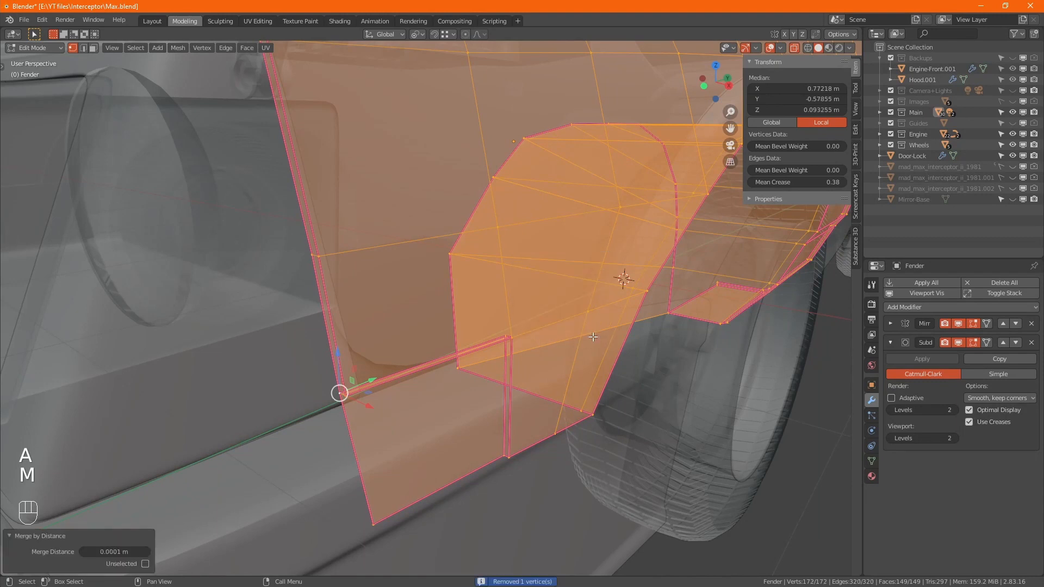
key("alt+z")
key("Tab")
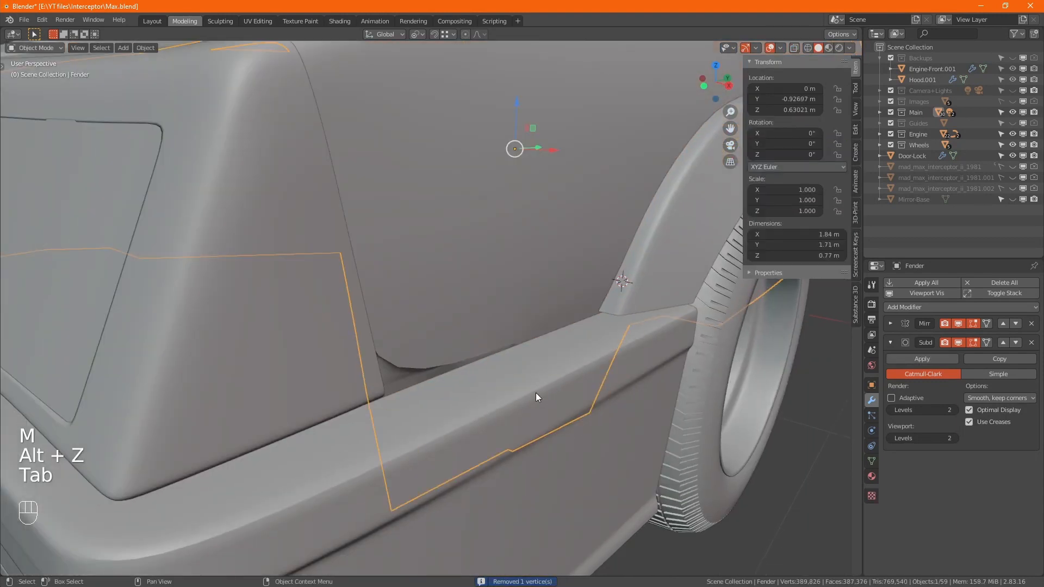
- Examine the extruded flap and the short lip edge at the fender's lower front corner, with and without X-ray
key("alt+z")
middle_click_drag(462, 374, 304, 349)
key("alt+z")
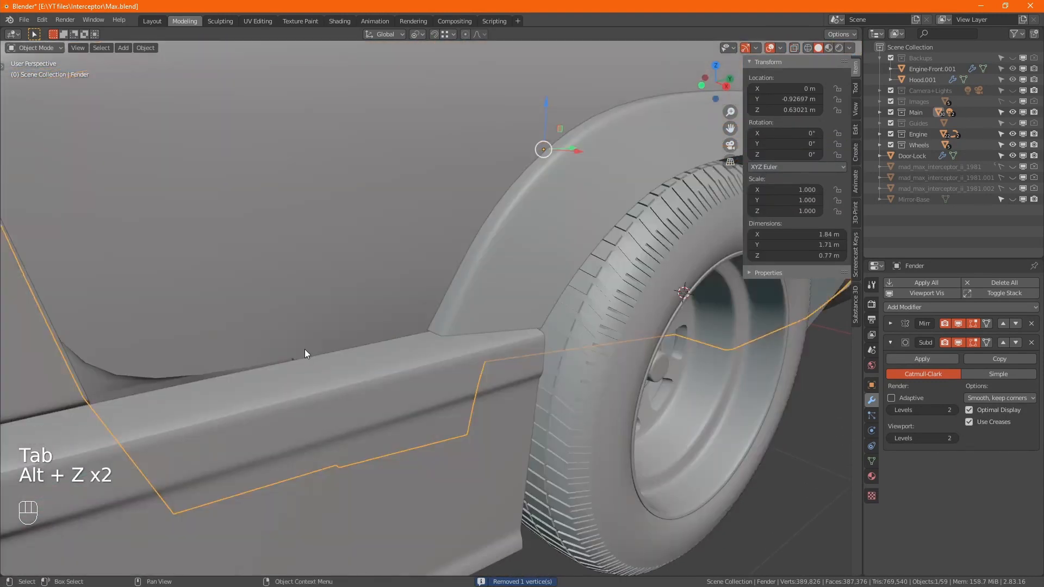
scroll(580, 334, "up", 2)
key("Tab")
key("alt+z")
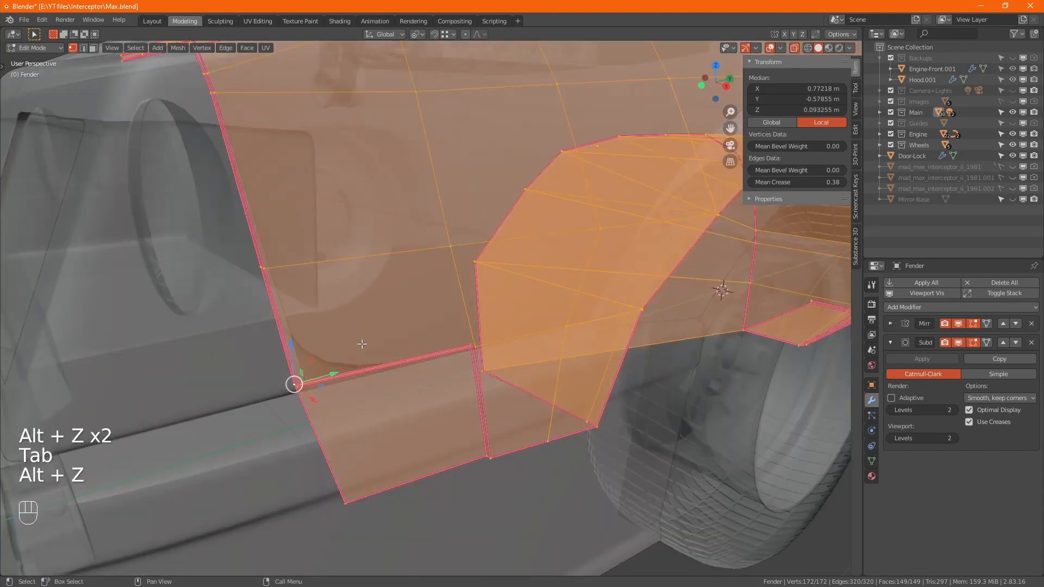
left_click_drag(373, 401, 383, 397, "alt")
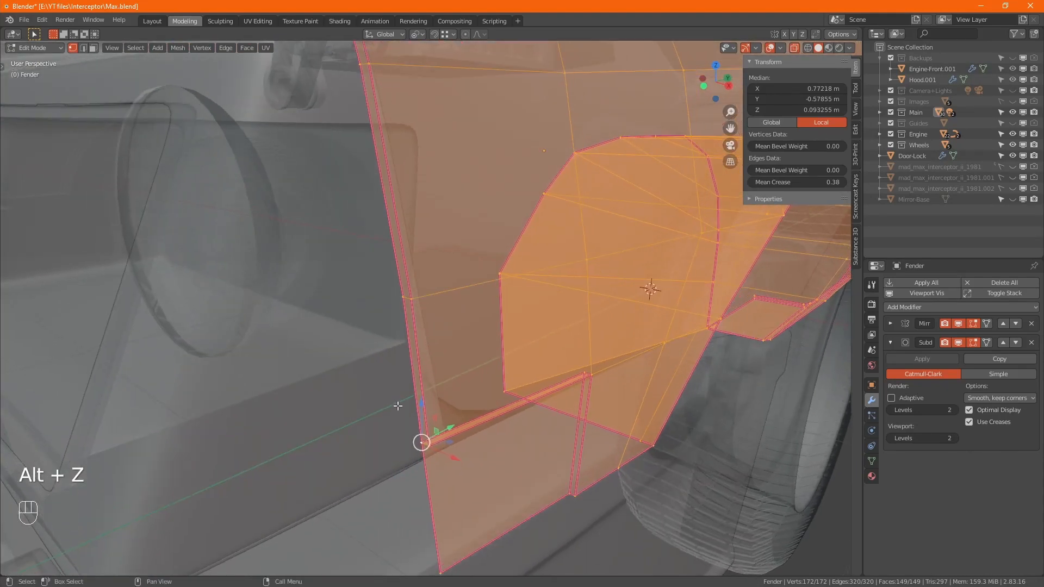
left_click(430, 454)
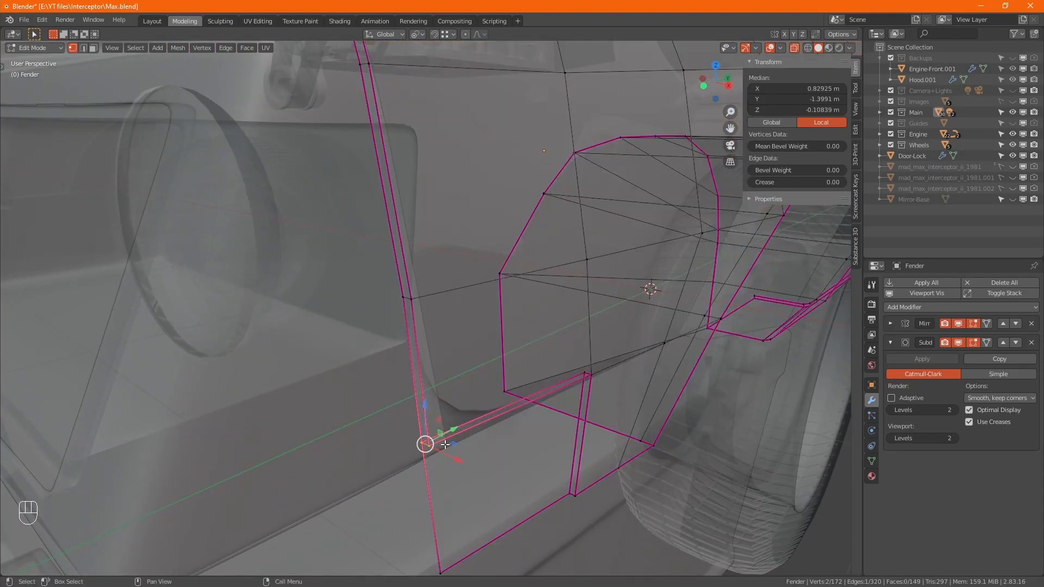
key("alt+z")
mouse_move(454, 411)
left_mouse_down("alt")
mouse_move(491, 425)
mouse_move(449, 423)
left_mouse_up("alt")
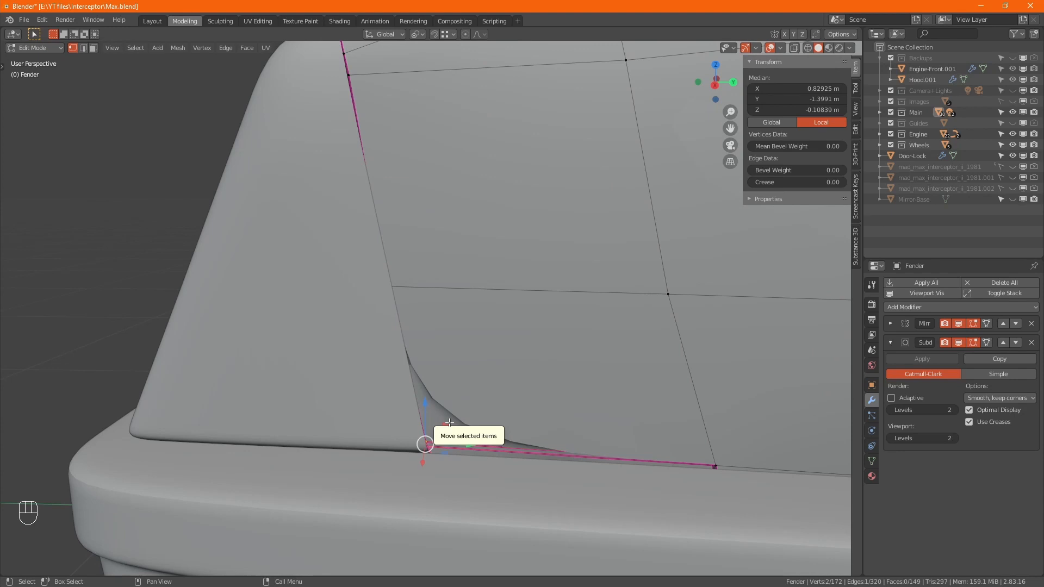
scroll(452, 423, "down", 8)
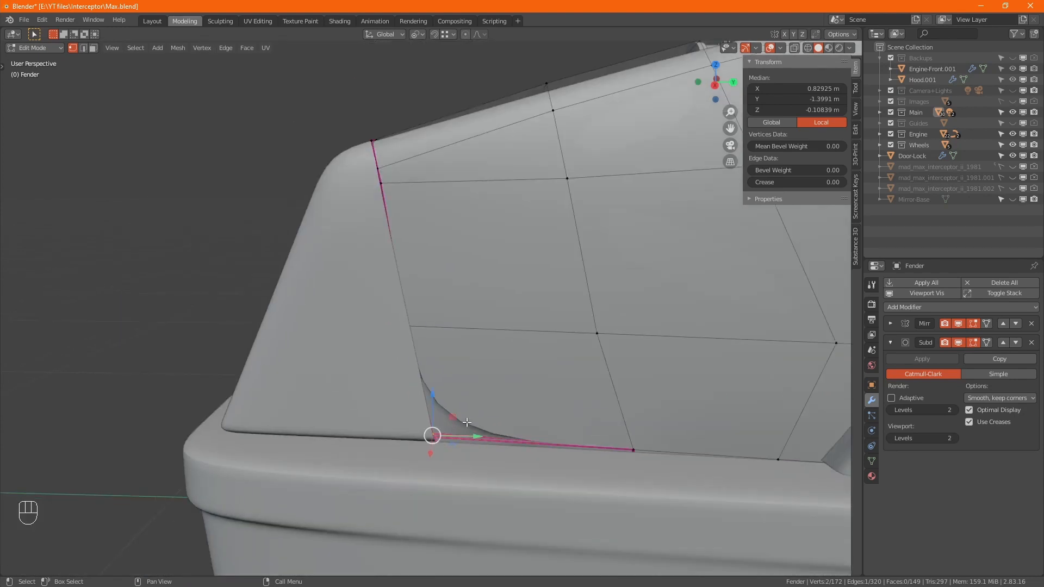
key("Tab")
- Switch the viewport to Material Preview shading and inspect the fender's front corner and the whole car
left_click(333, 303)
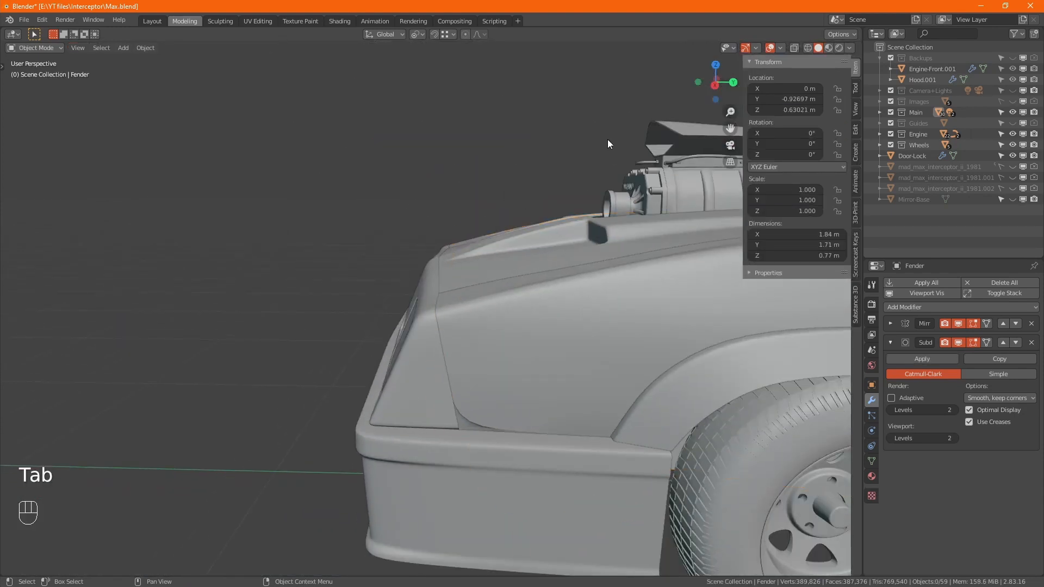
left_click(828, 47)
left_click(397, 302)
scroll(399, 306, "down", 4)
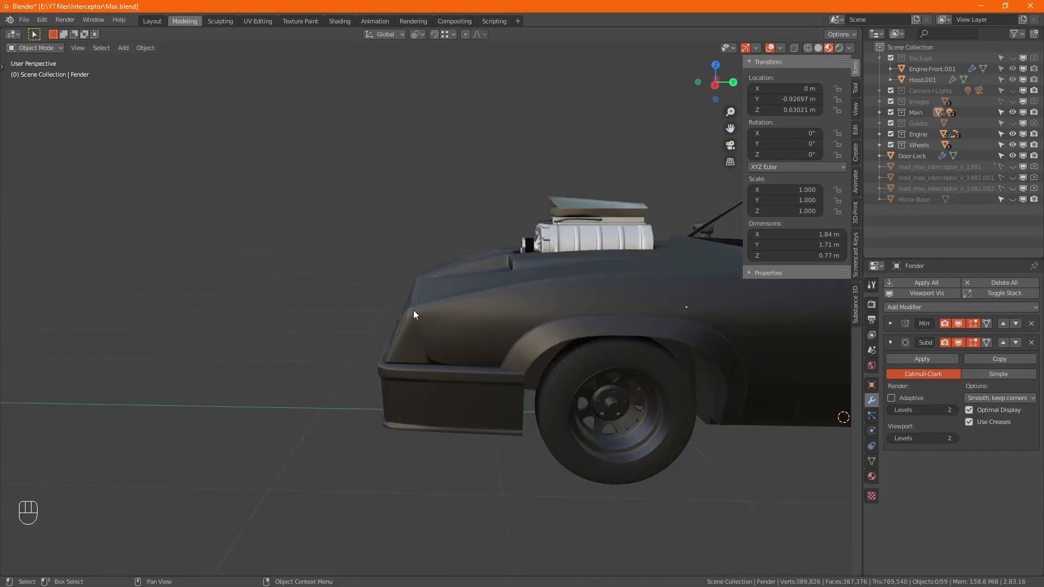
middle_click_drag(414, 310, 389, 432)
scroll(289, 399, "up", 5)
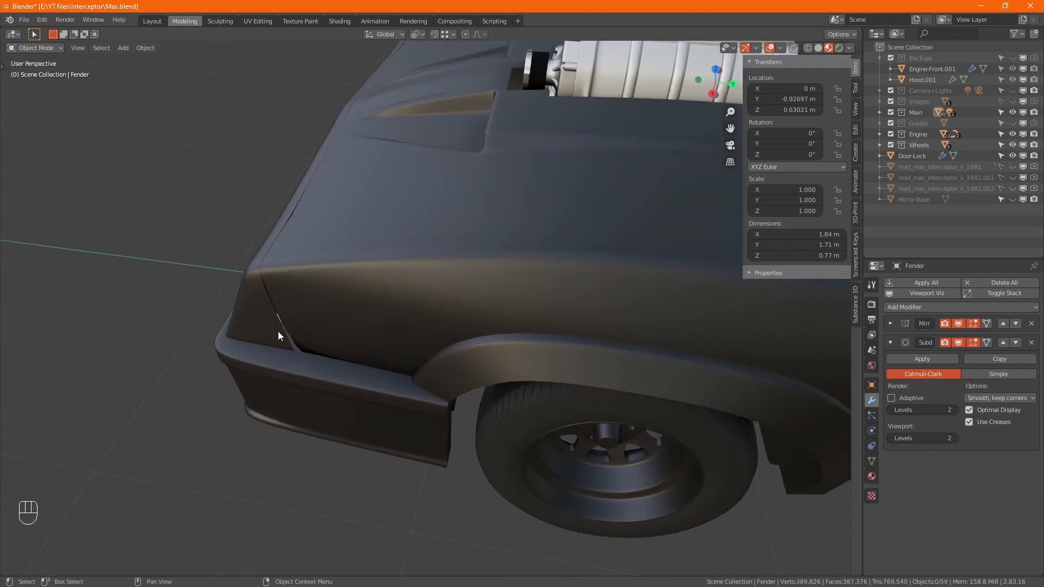
middle_click_drag(271, 325, 329, 319, "alt")
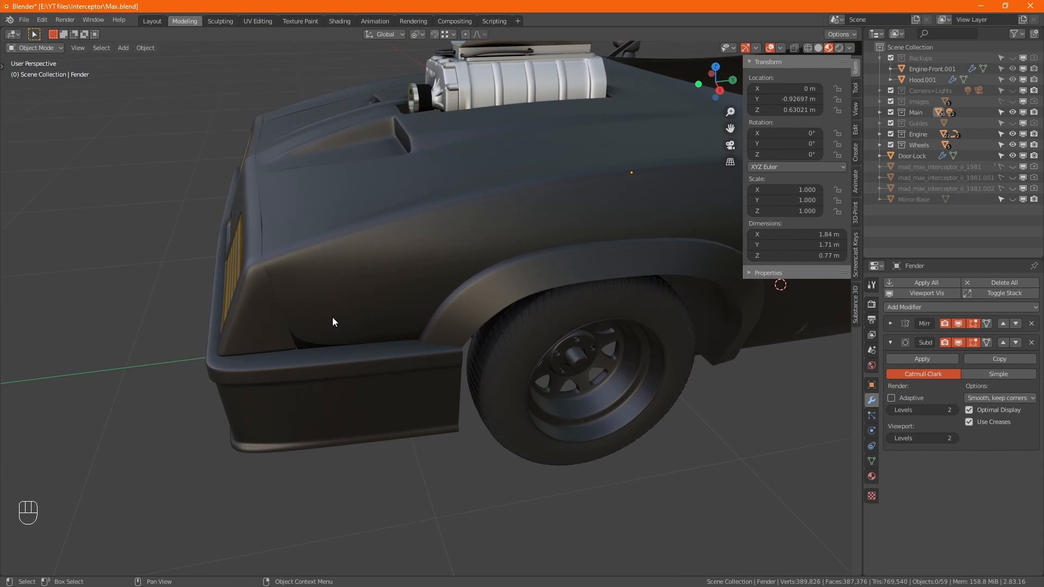
middle_click_drag(333, 322, 609, 347, "alt")
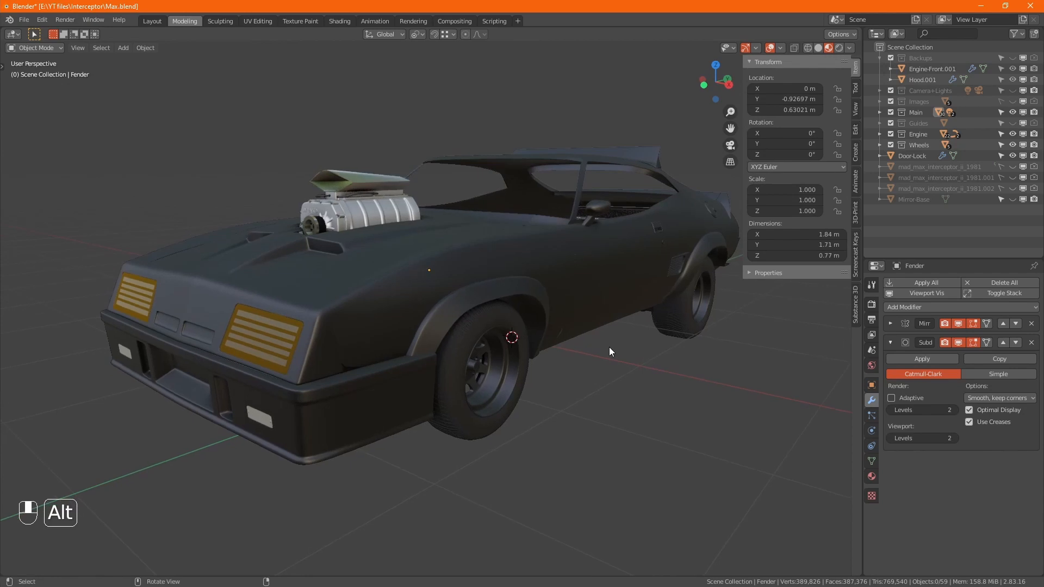
- Hide the viewport overlays and save Max.blend
left_click(771, 48)
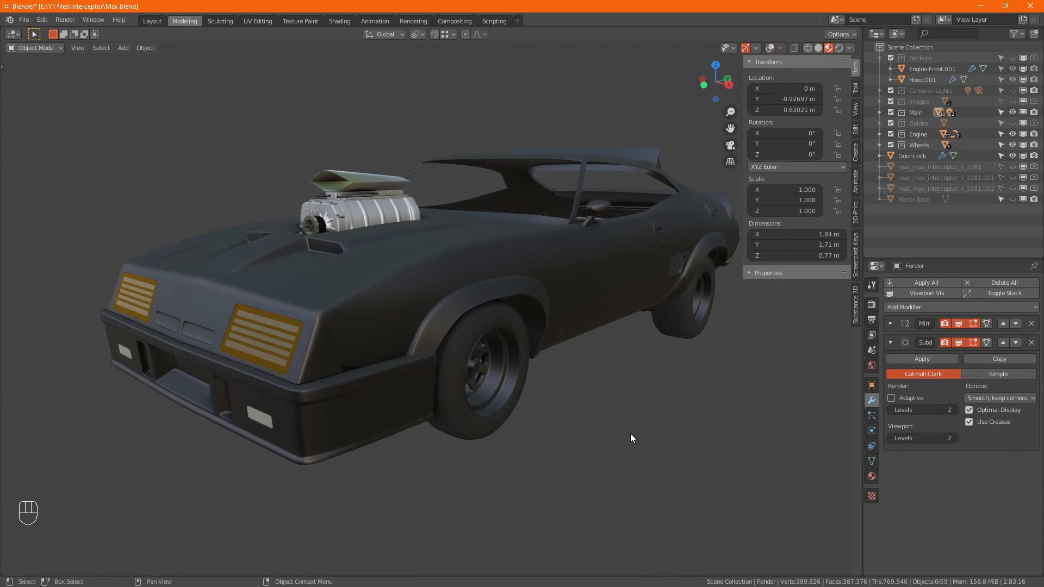
key("ctrl+s")
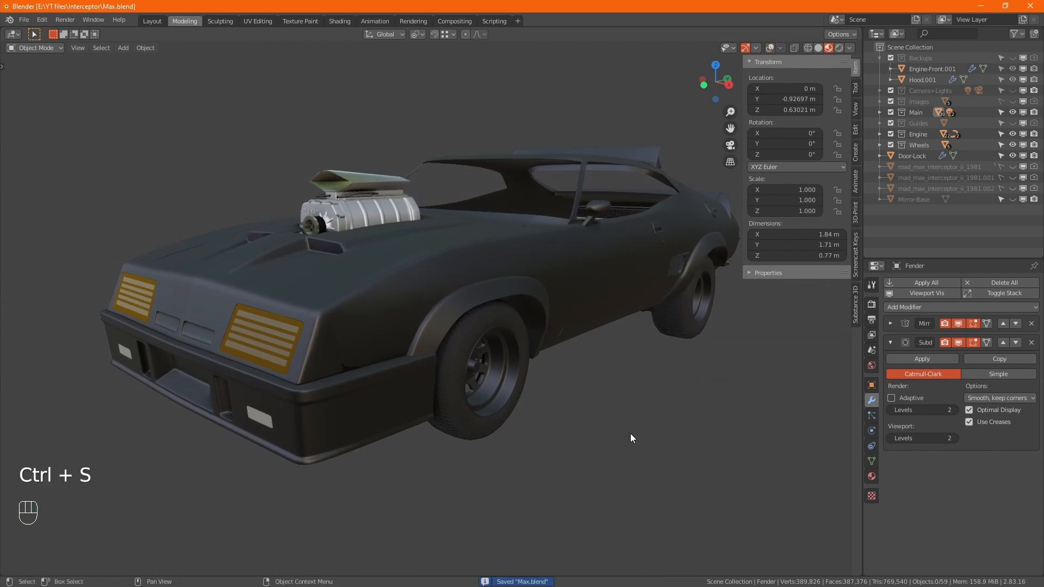